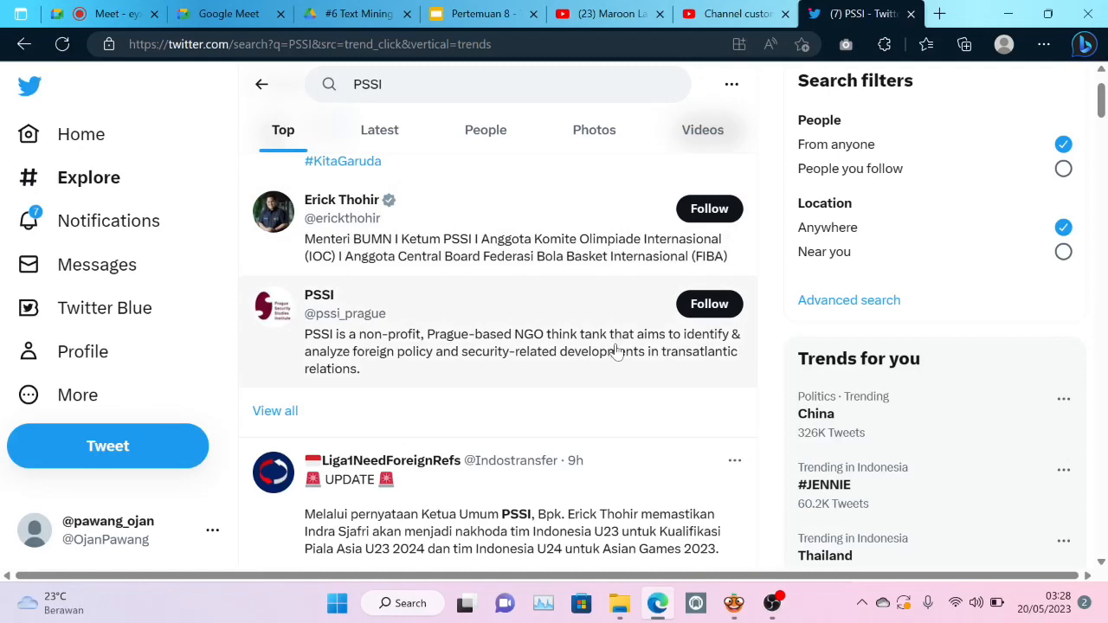
# Step: Search the Microsoft Edge Add-ons store for "instan data scraper" and open the Instant Data Scraper page
pyautogui.scroll(-4, 617, 351)
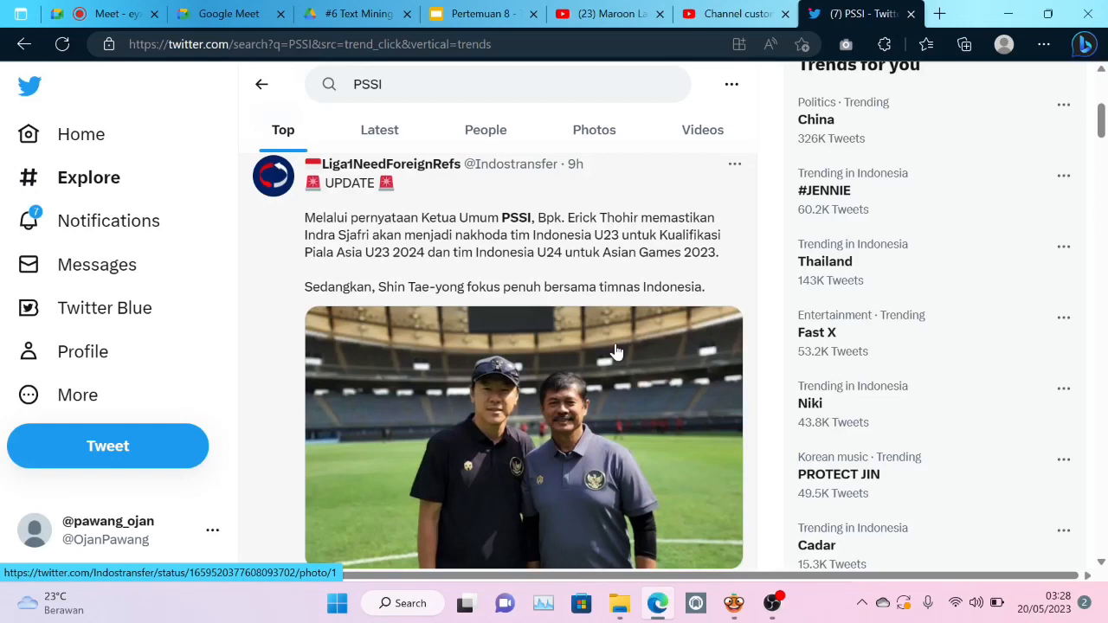
pyautogui.scroll(2, 617, 350)
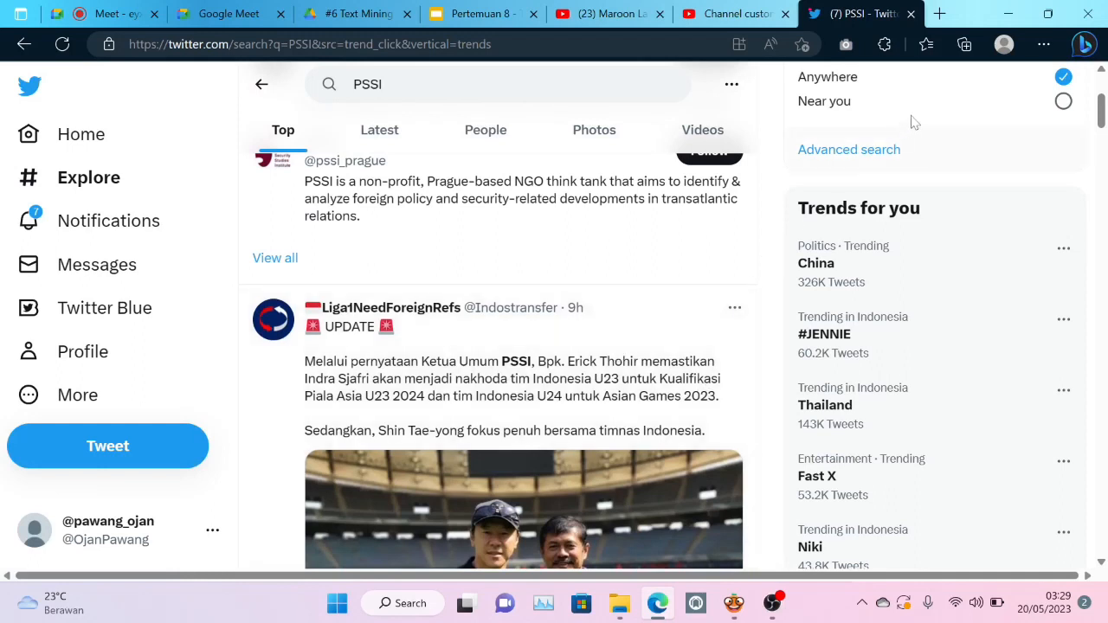
pyautogui.click(885, 45)
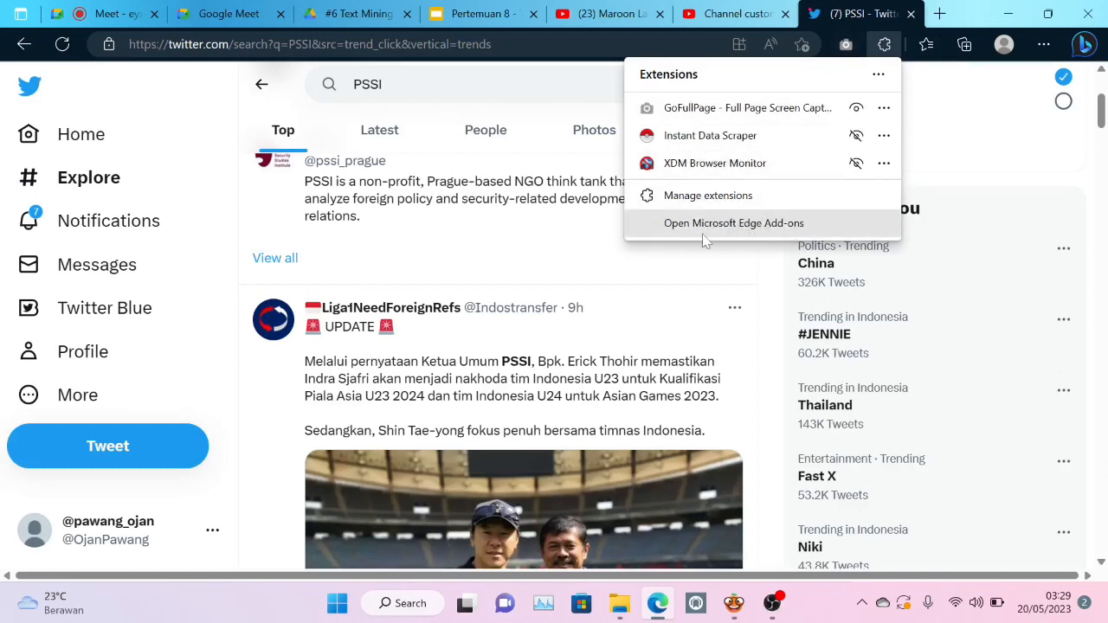
pyautogui.click(760, 230)
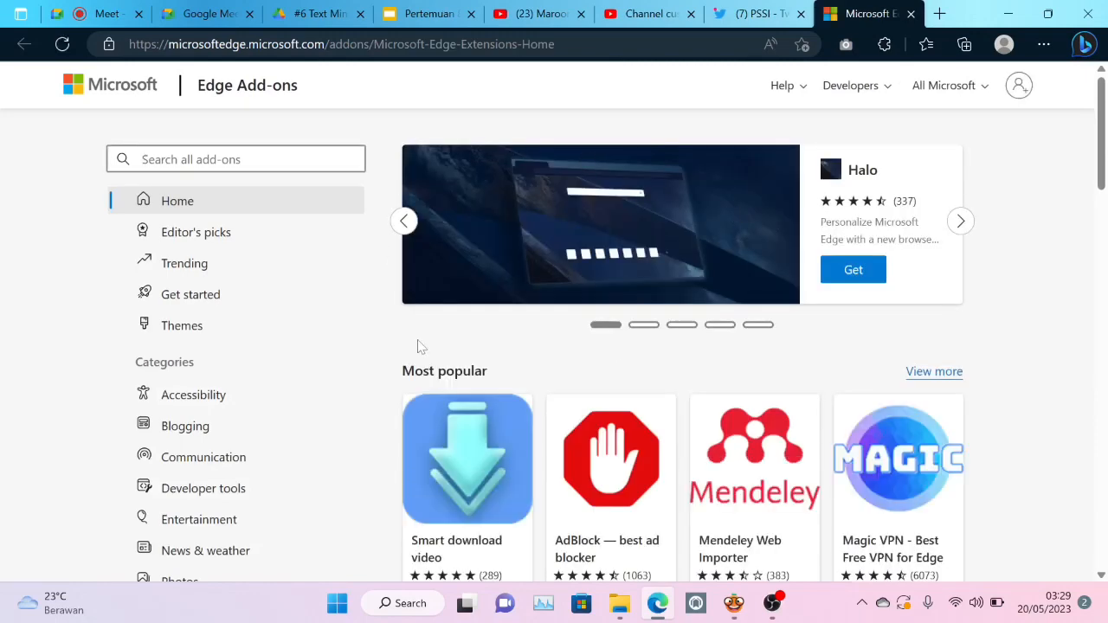
pyautogui.scroll(-5, 418, 346)
pyautogui.scroll(5, 418, 346)
pyautogui.write('instan data scraper')
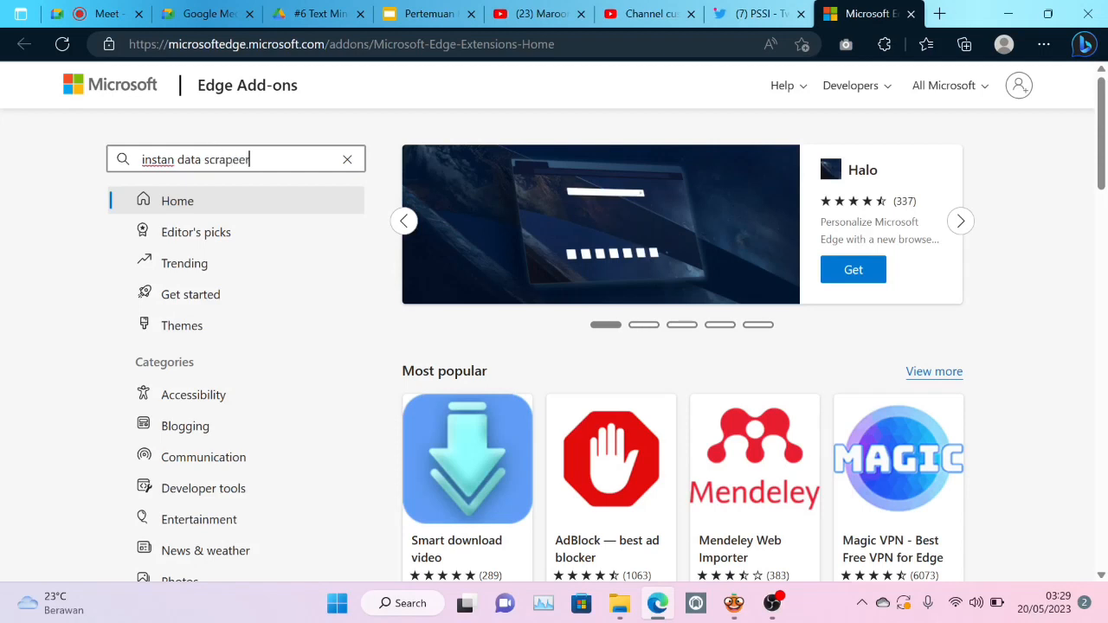
pyautogui.press('Return')
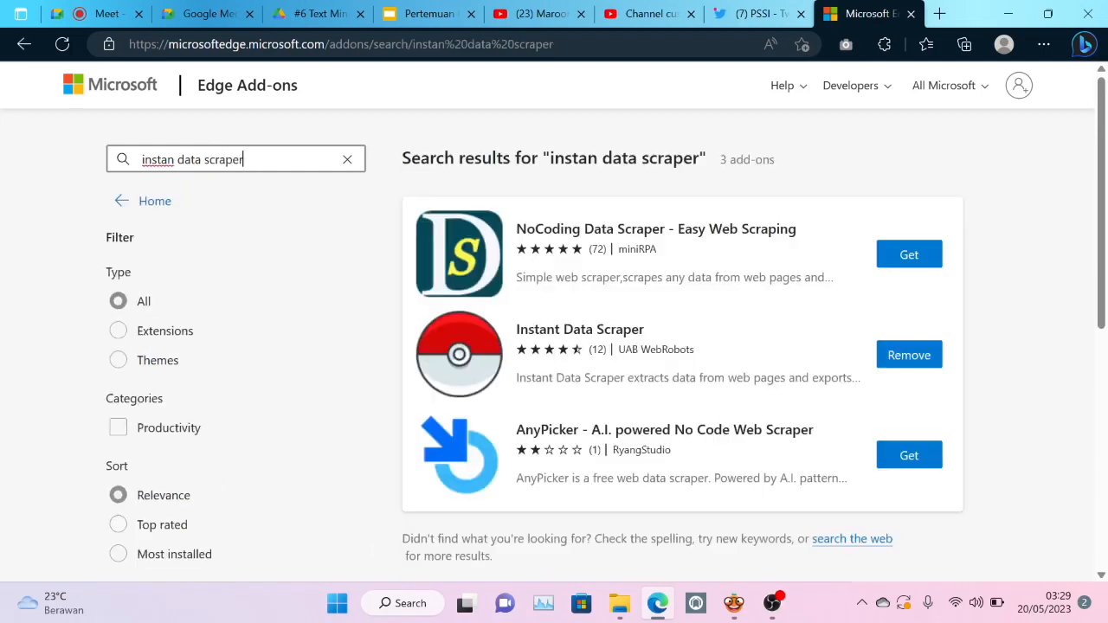
pyautogui.click(629, 340)
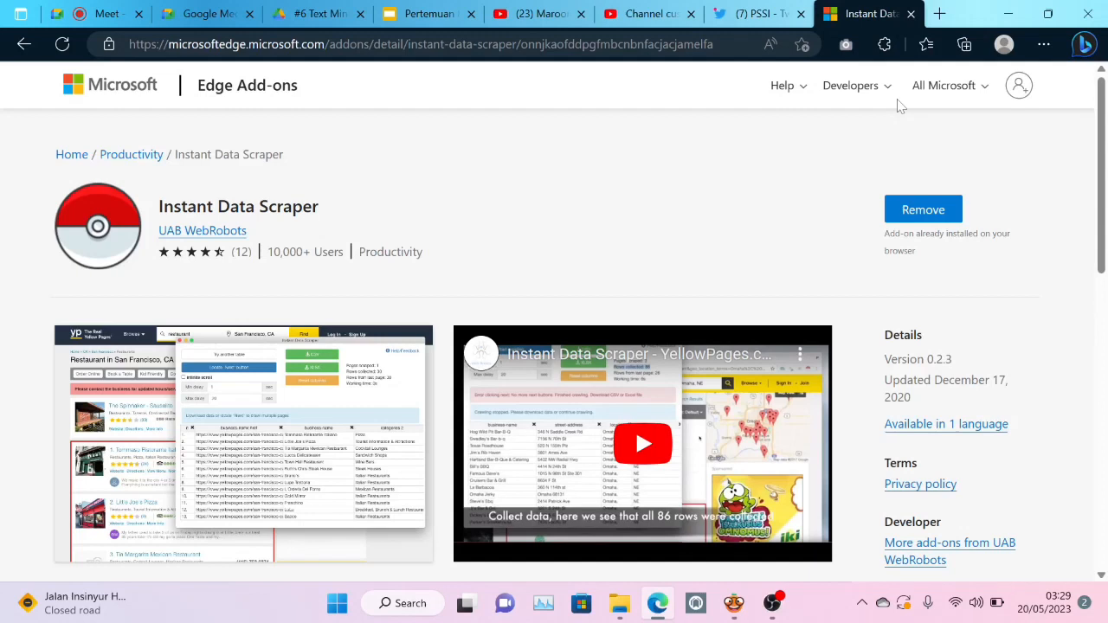
# Step: Return to the Twitter search page for PSSI and launch the Instant Data Scraper extension on it
pyautogui.click(886, 45)
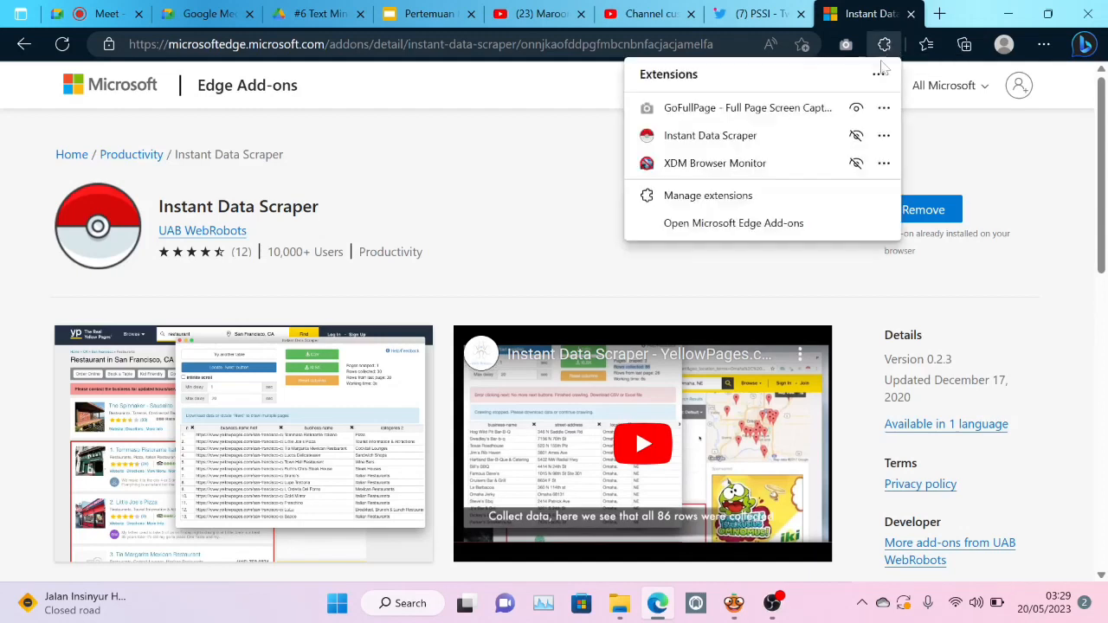
pyautogui.click(743, 14)
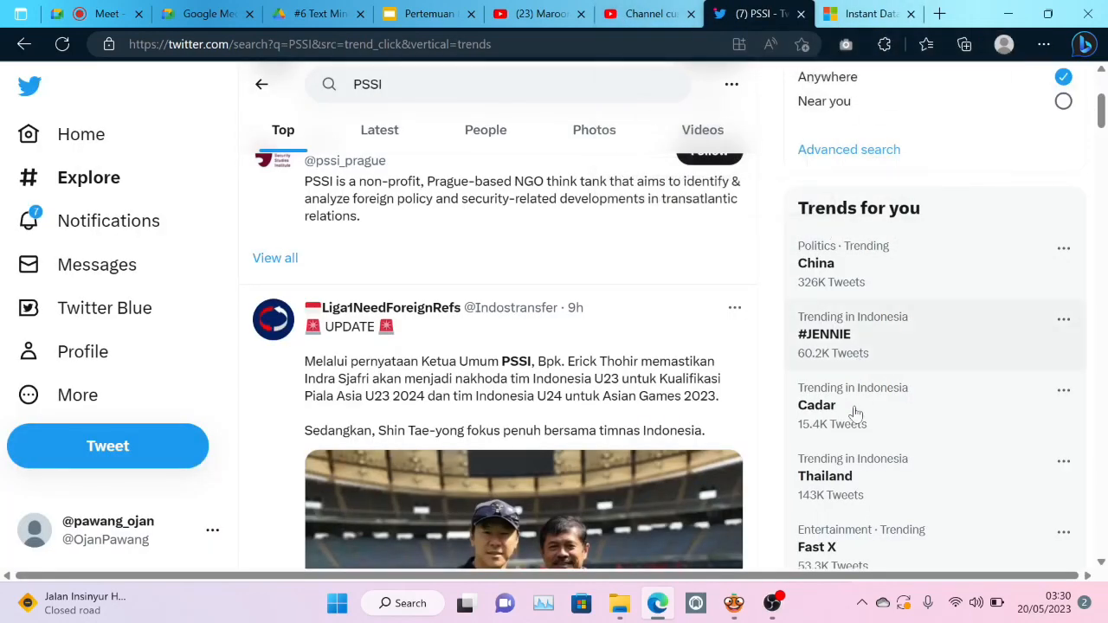
pyautogui.click(883, 44)
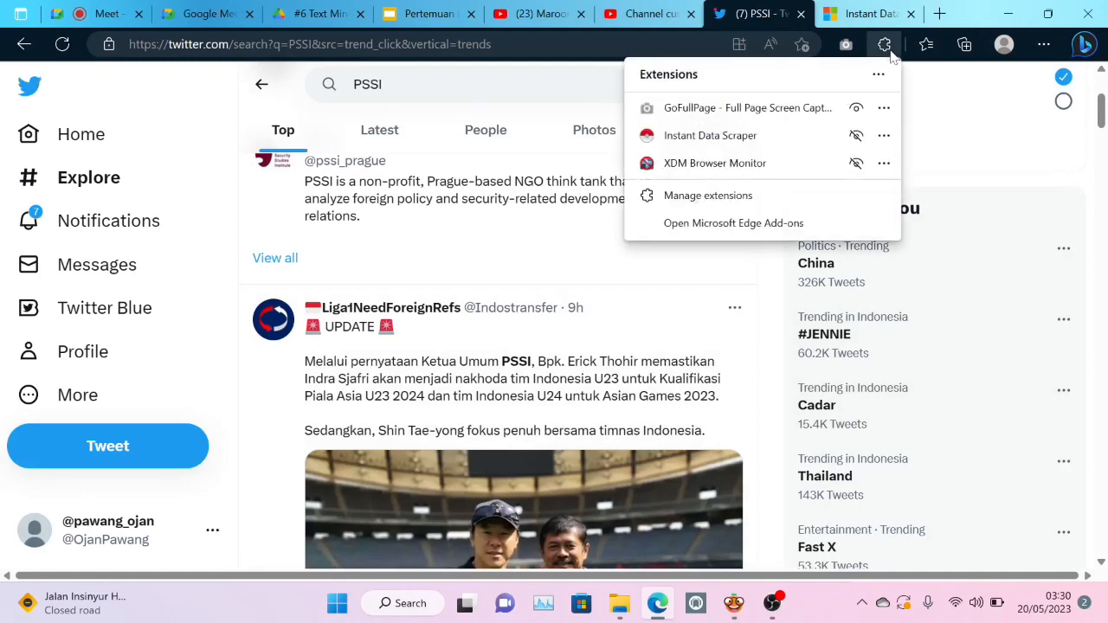
pyautogui.click(775, 139)
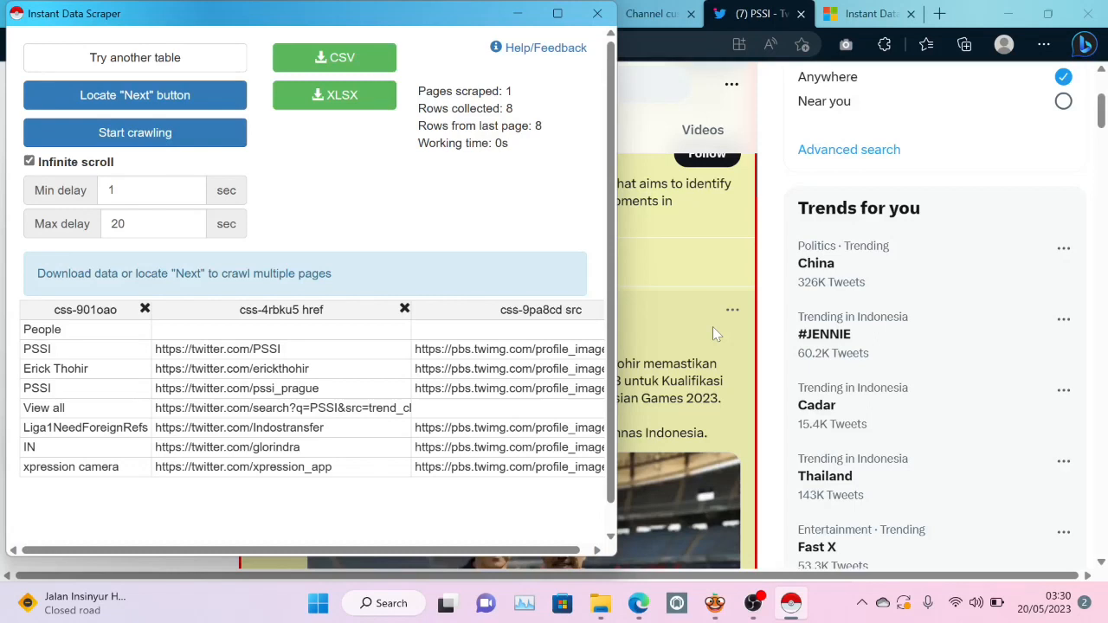
pyautogui.moveTo(463, 19); pyautogui.dragTo(452, 30)
pyautogui.scroll(2, 668, 208)
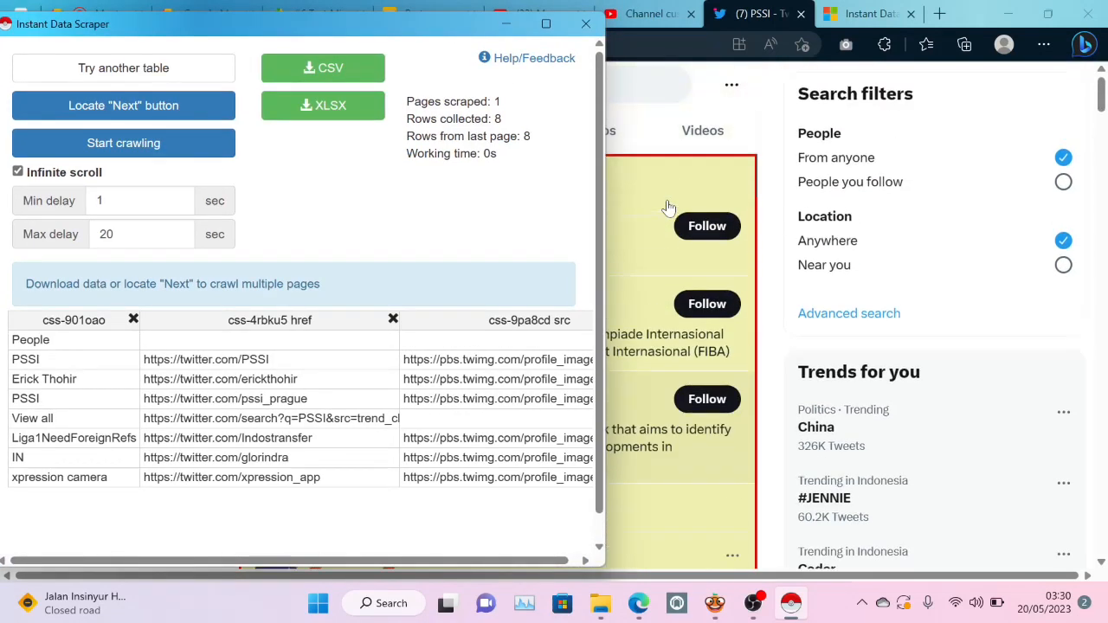
# Step: Examine which tweets are highlighted on the PSSI results page and which data columns the scraper preview offers
pyautogui.scroll(-4, 668, 208)
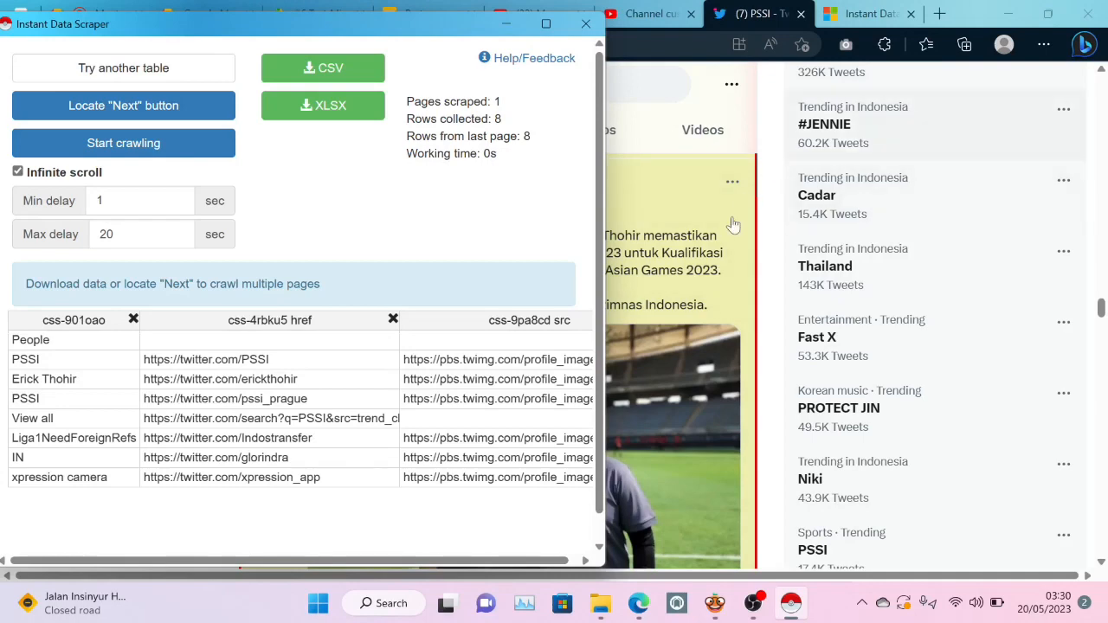
pyautogui.scroll(-1, 738, 327)
pyautogui.scroll(-4, 738, 327)
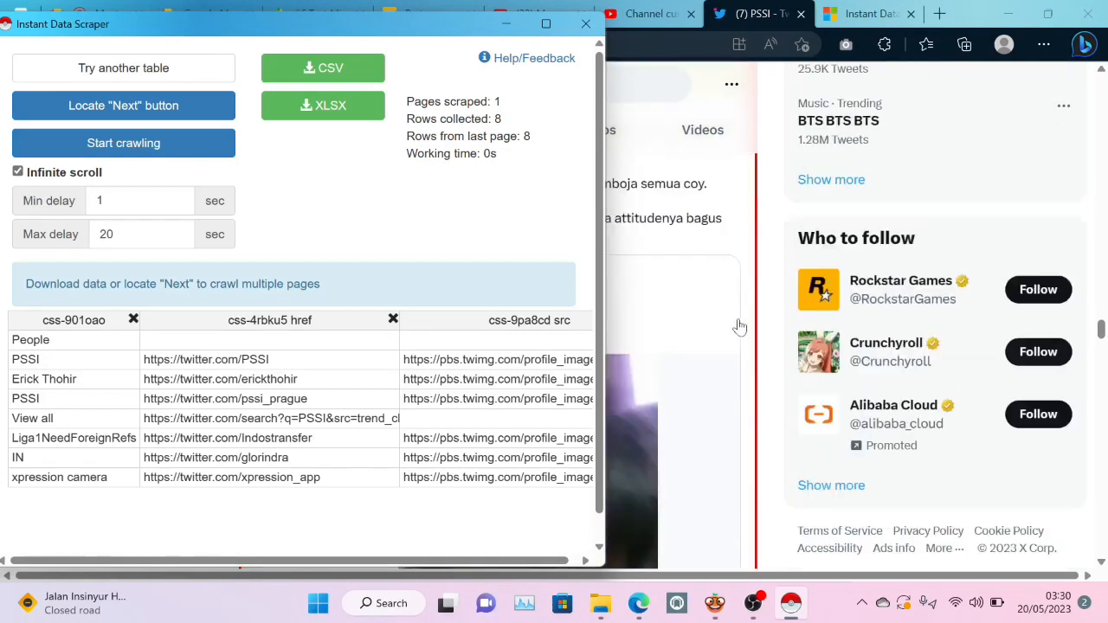
pyautogui.scroll(4, 738, 327)
pyautogui.scroll(3, 738, 327)
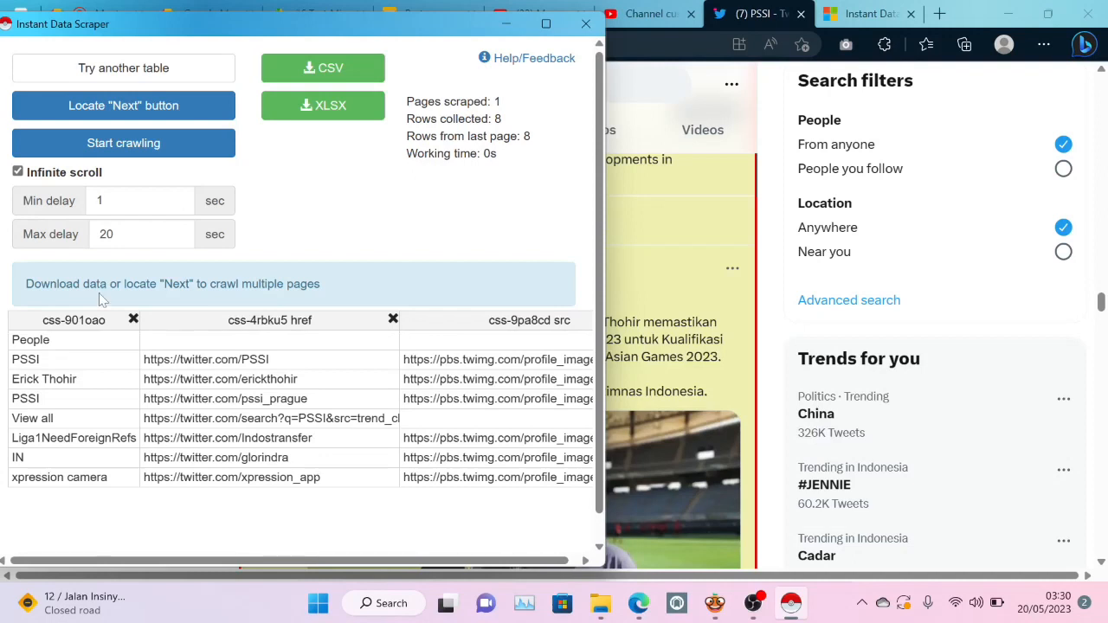
pyautogui.hscroll(15, 301, 398)
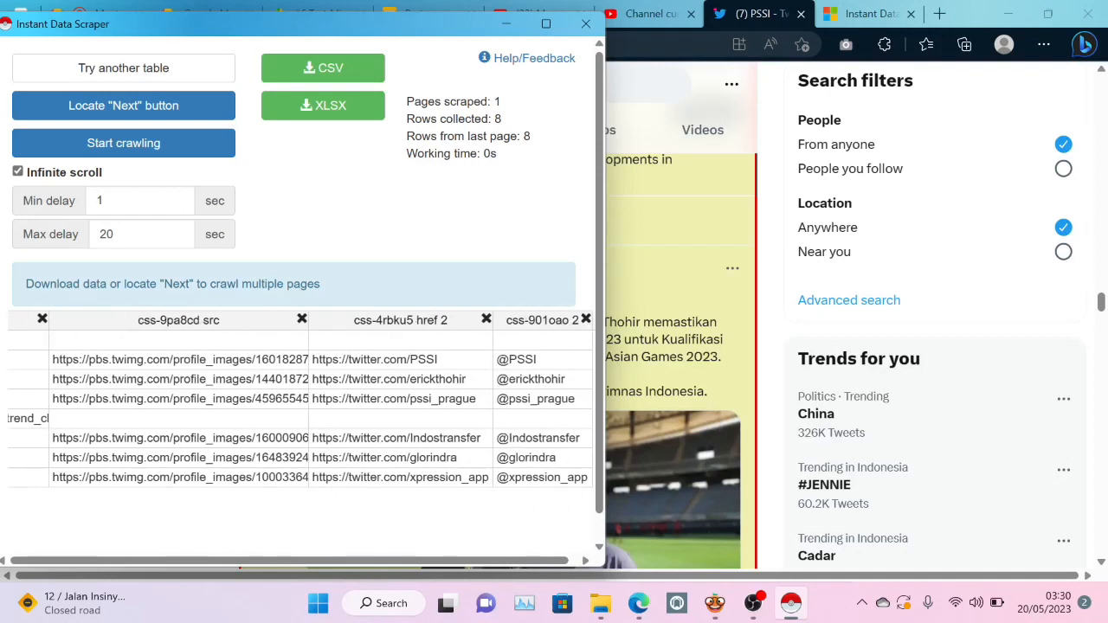
pyautogui.hscroll(-15, 300, 398)
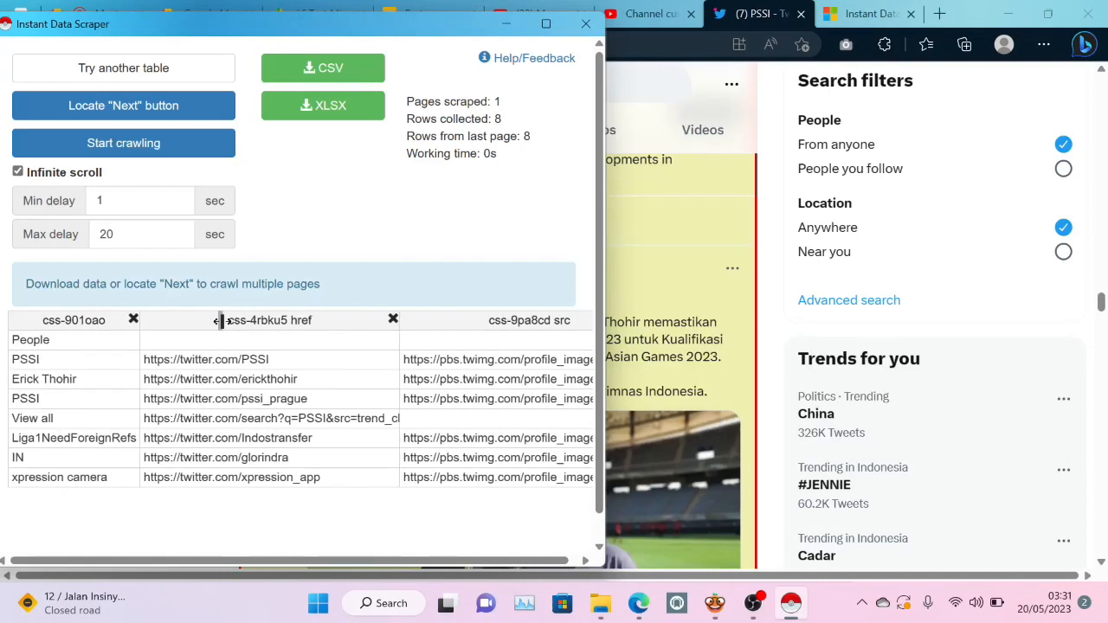
# Step: Try to crawl the detected table of PSSI results twice, narrowing the scraper window in between, and close the scraper
pyautogui.click(170, 156)
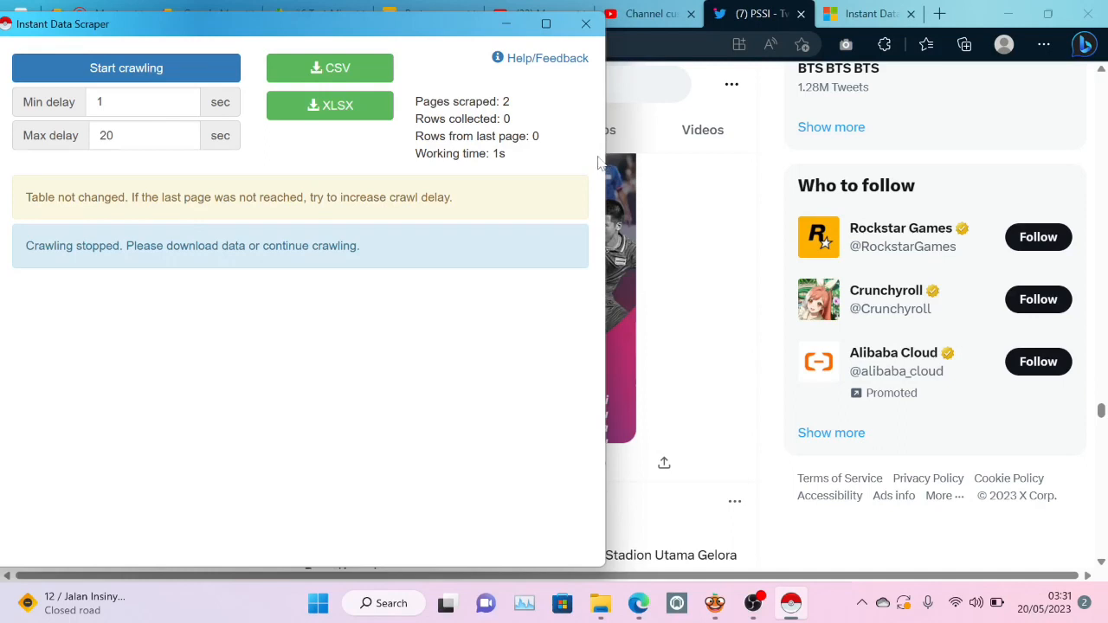
pyautogui.moveTo(604, 154); pyautogui.dragTo(468, 154)
pyautogui.scroll(4, 612, 247)
pyautogui.scroll(7, 612, 247)
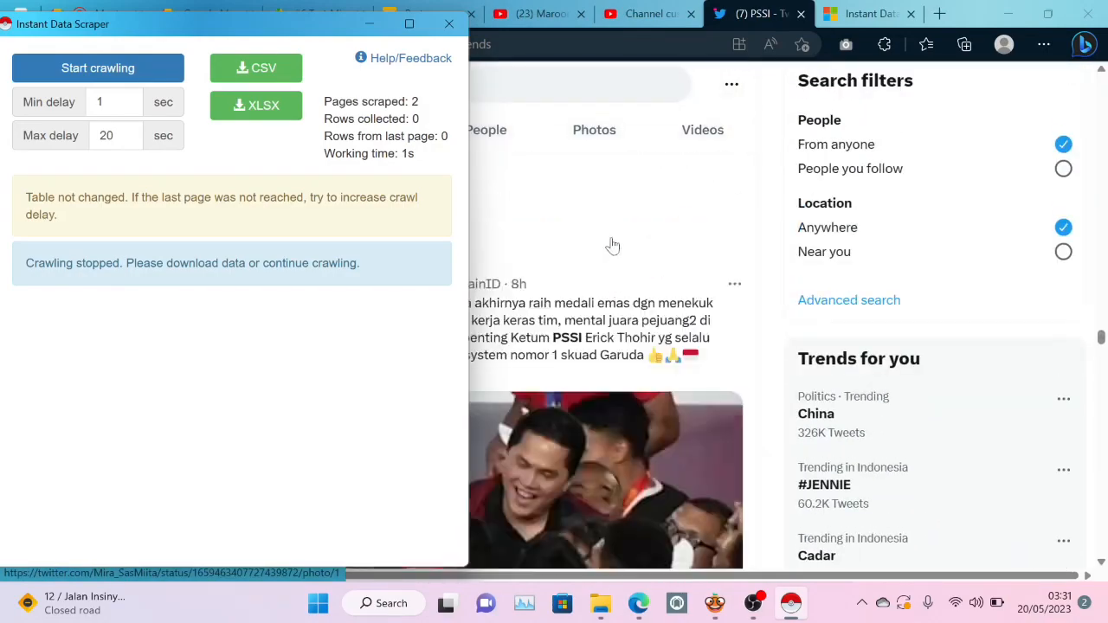
pyautogui.scroll(5, 612, 247)
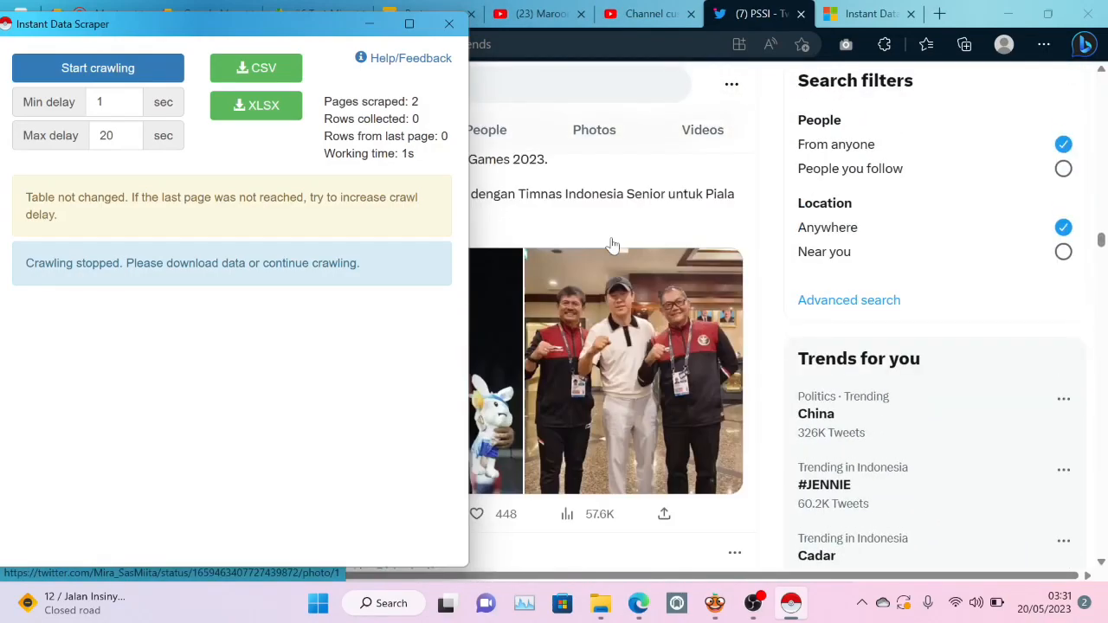
pyautogui.scroll(5, 612, 247)
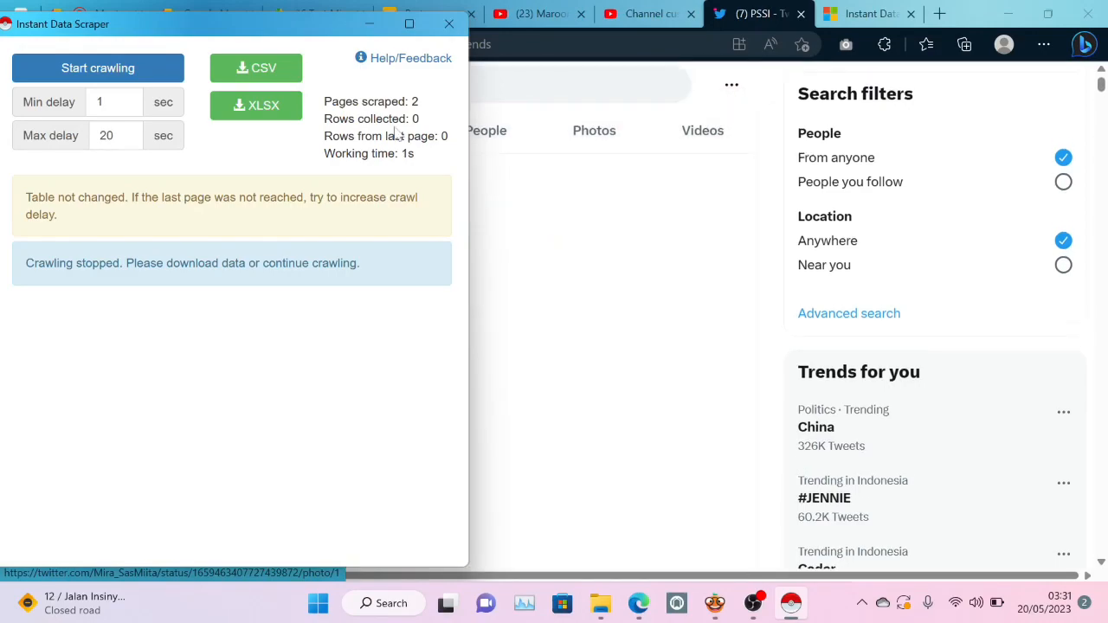
pyautogui.click(156, 72)
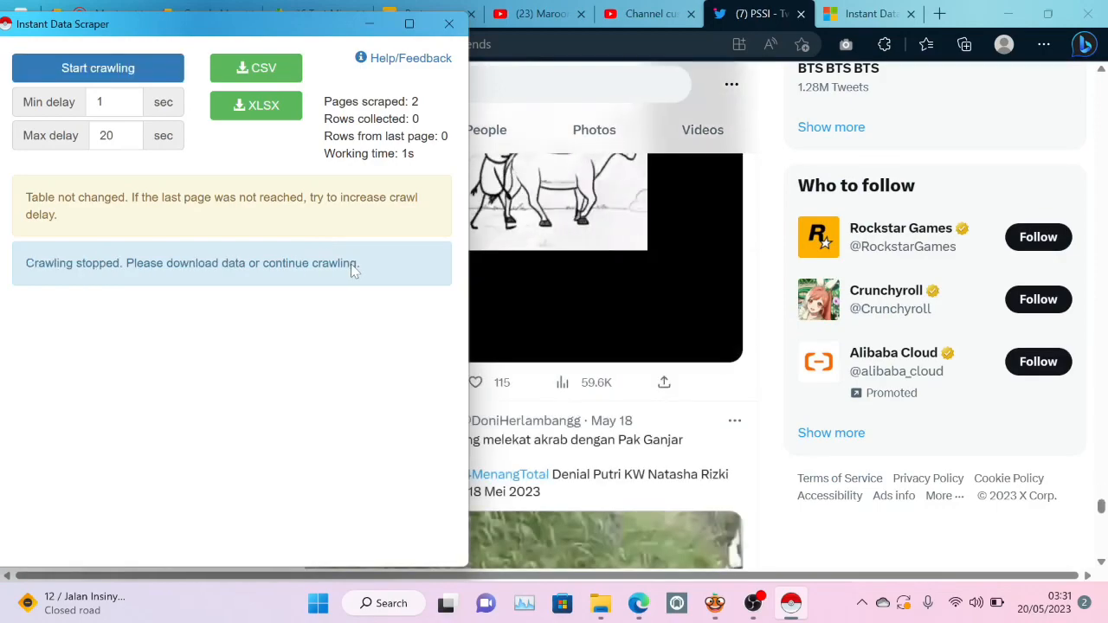
pyautogui.click(450, 23)
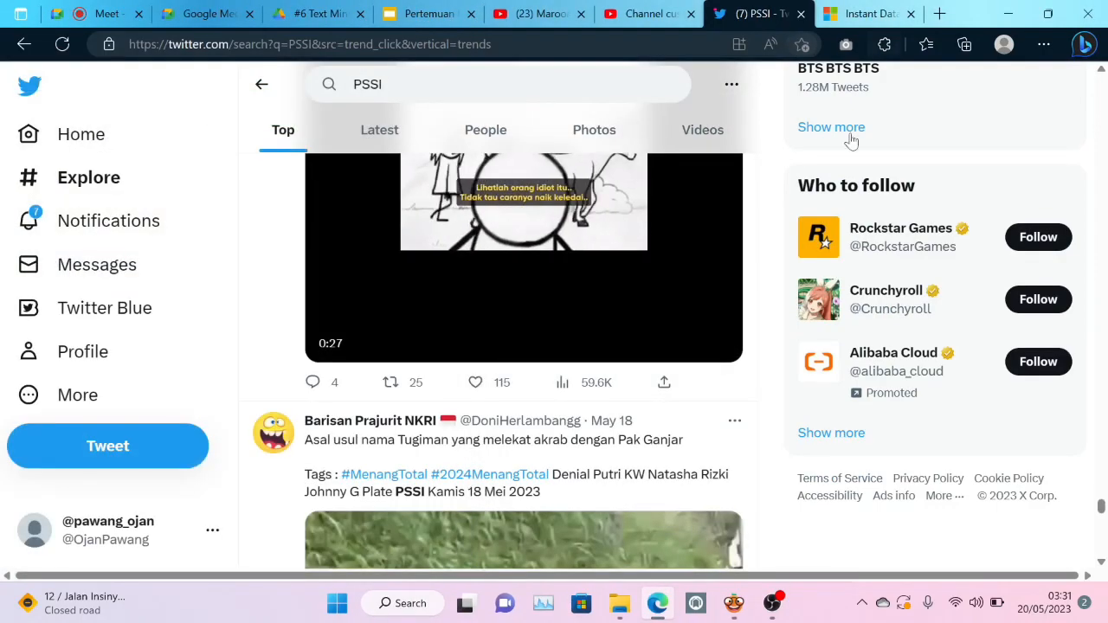
# Step: Reopen Instant Data Scraper on the PSSI search results and switch it to another detected table
pyautogui.scroll(15, 655, 425)
pyautogui.scroll(5, 656, 425)
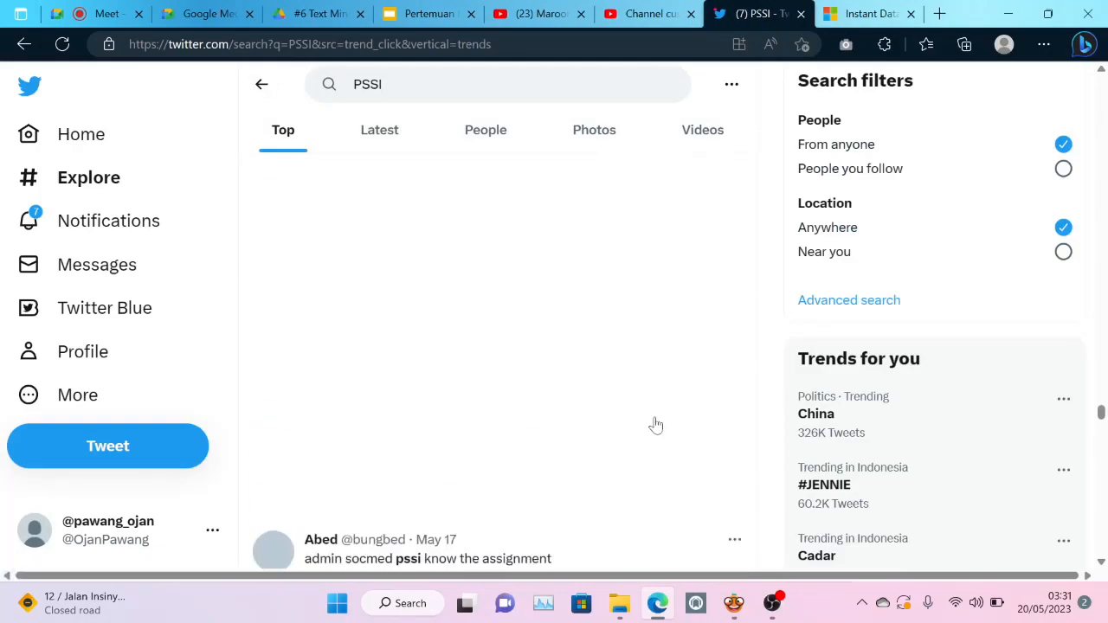
pyautogui.scroll(5, 655, 425)
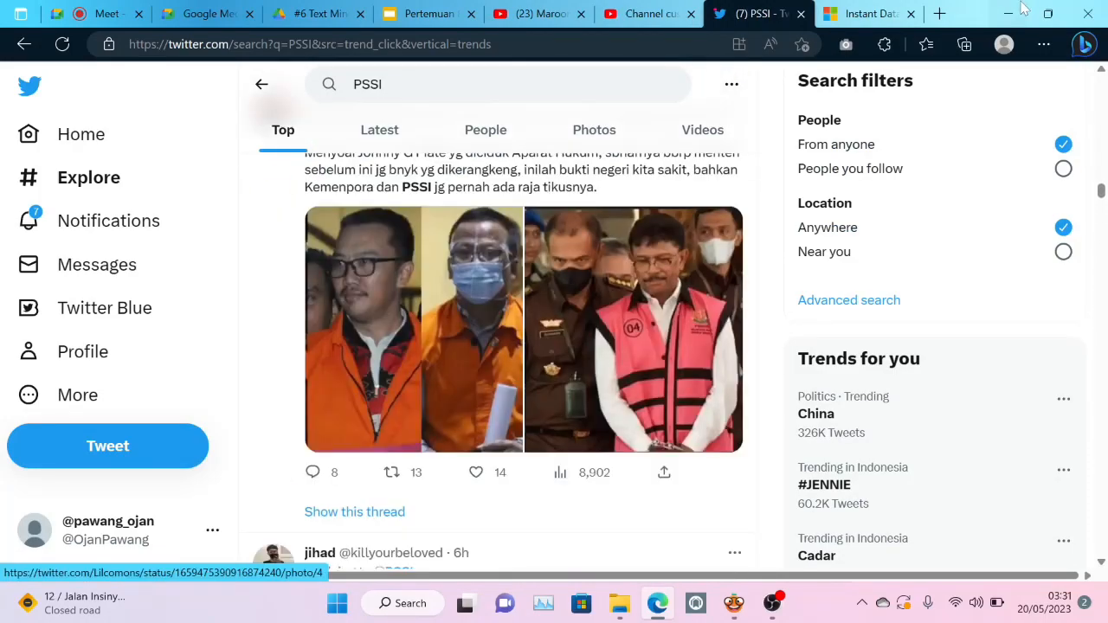
pyautogui.click(884, 44)
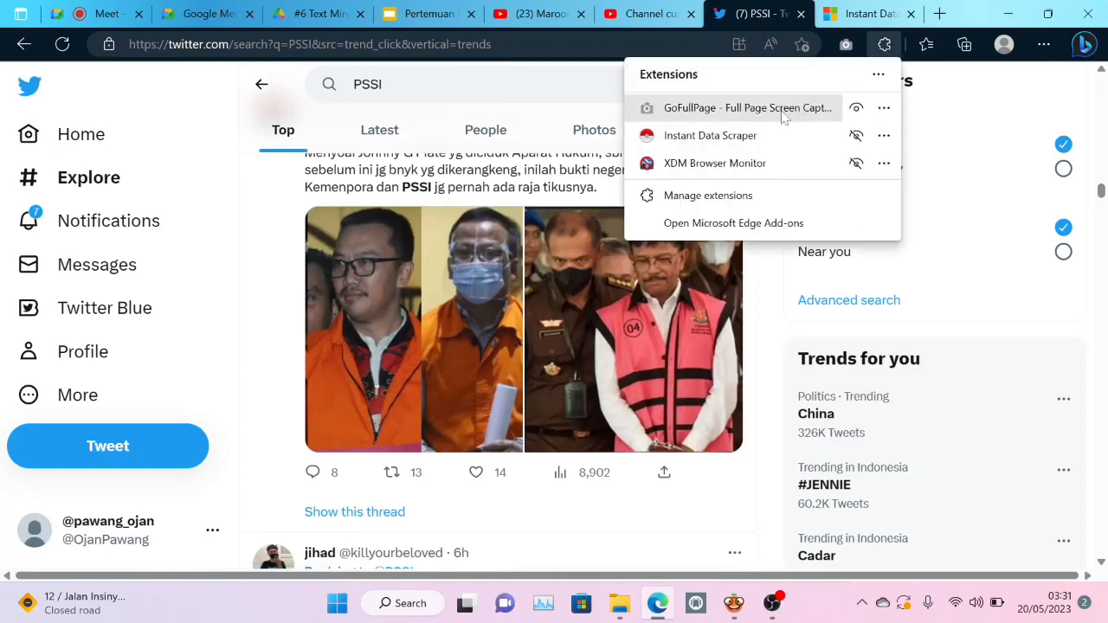
pyautogui.click(744, 135)
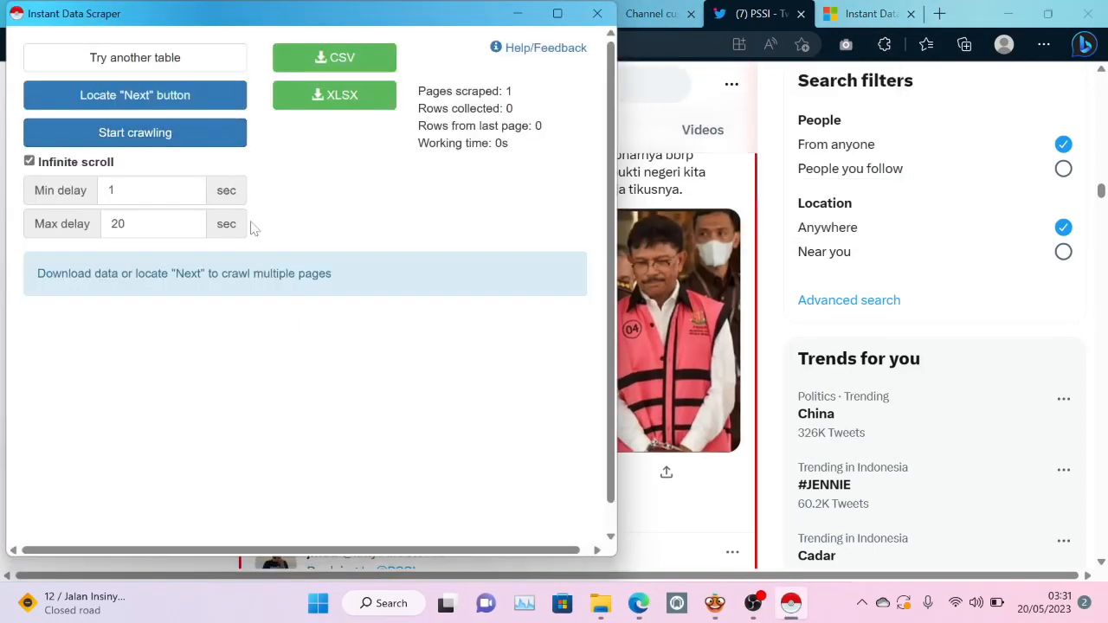
pyautogui.click(195, 61)
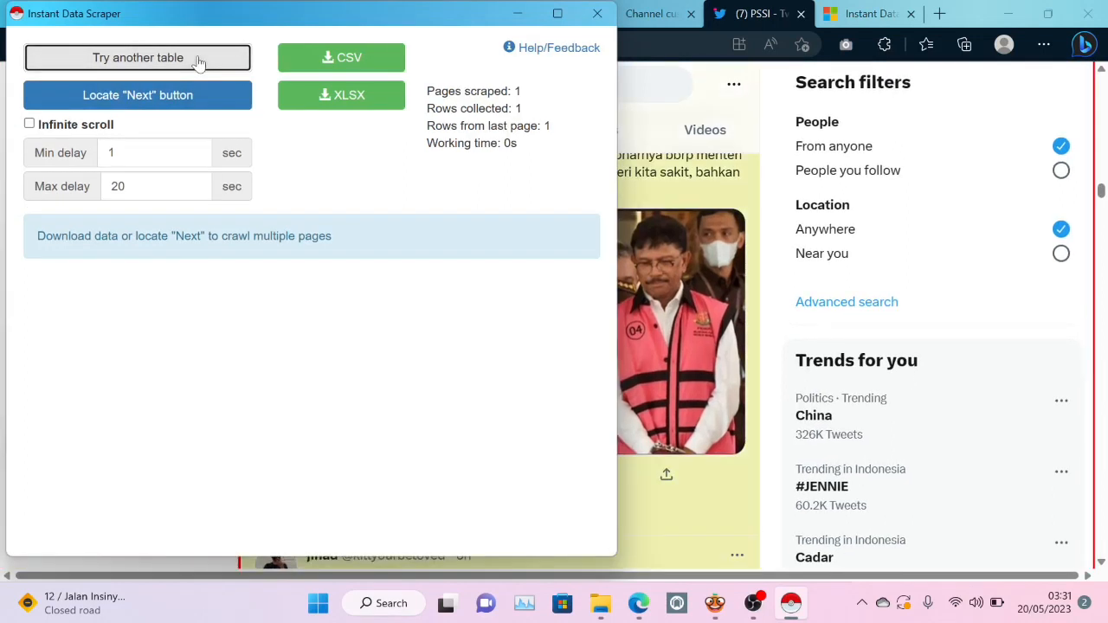
# Step: Enable infinite scroll for the selected table, crawl the PSSI results and stop the crawl after several pages
pyautogui.scroll(-4, 649, 296)
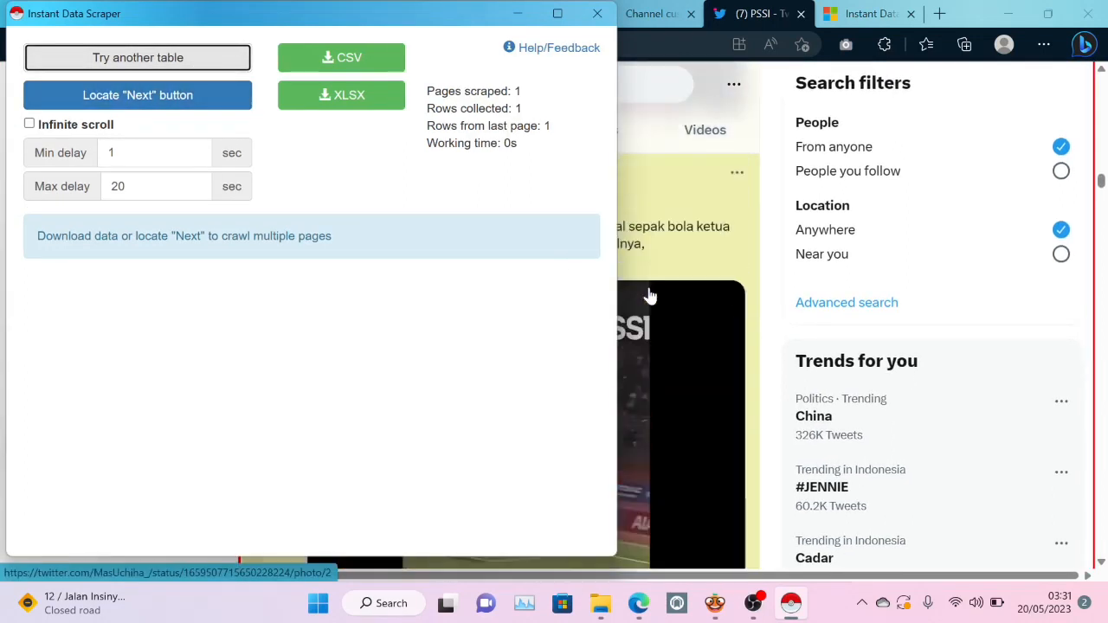
pyautogui.scroll(-5, 649, 297)
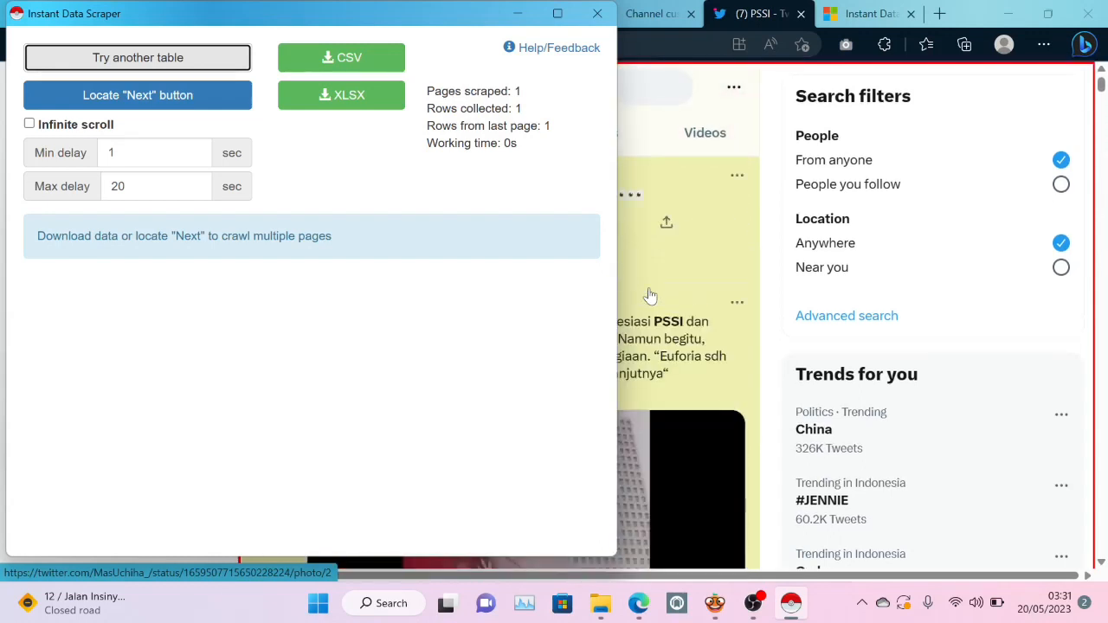
pyautogui.click(30, 126)
pyautogui.click(221, 94)
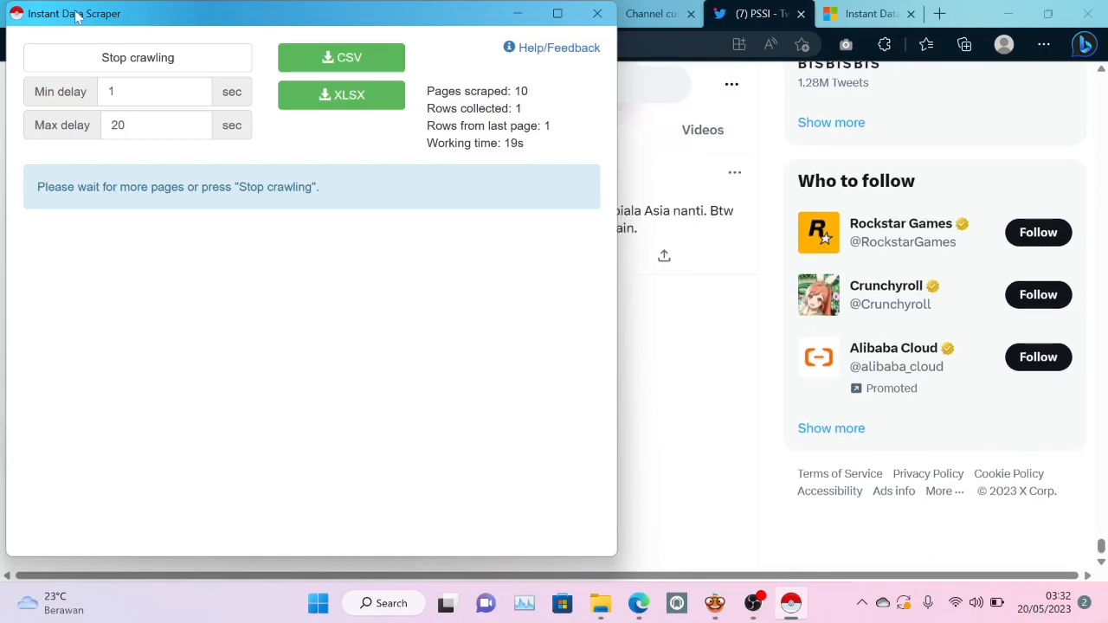
pyautogui.click(110, 59)
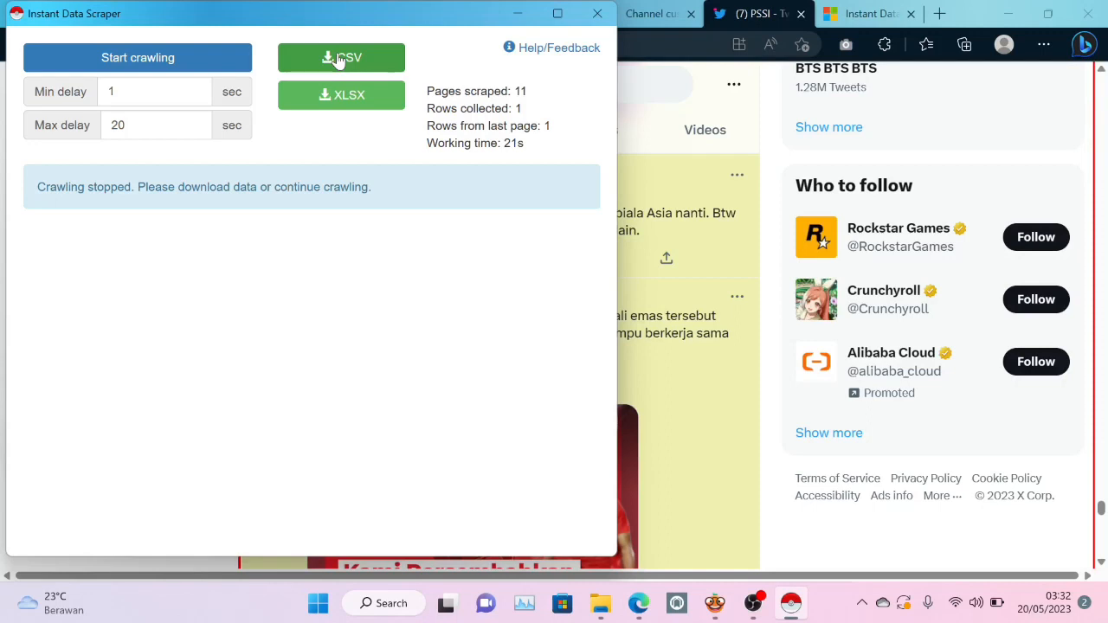
# Step: Download the scraped data as a CSV file and open https__twitter.com_search_q=P.csv in Excel
pyautogui.click(364, 67)
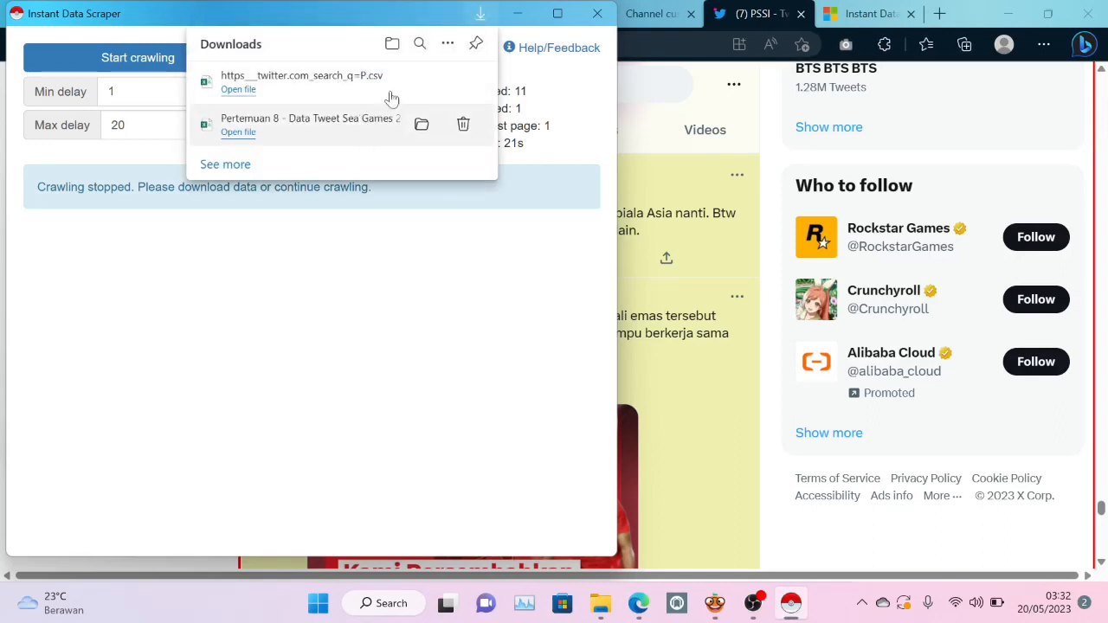
pyautogui.click(245, 92)
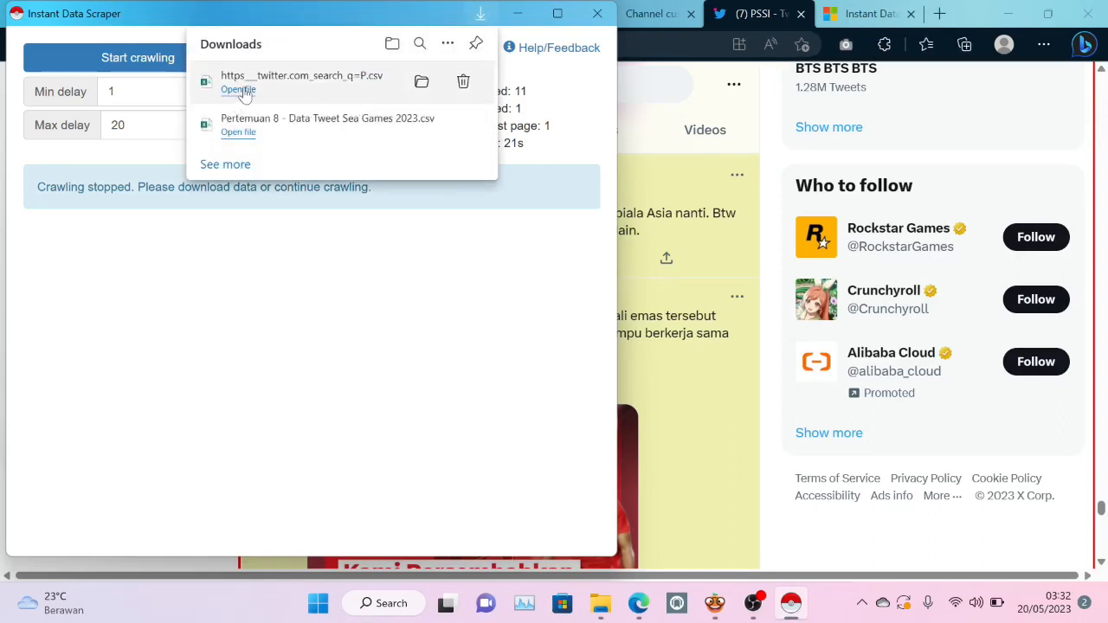
pyautogui.click(421, 81)
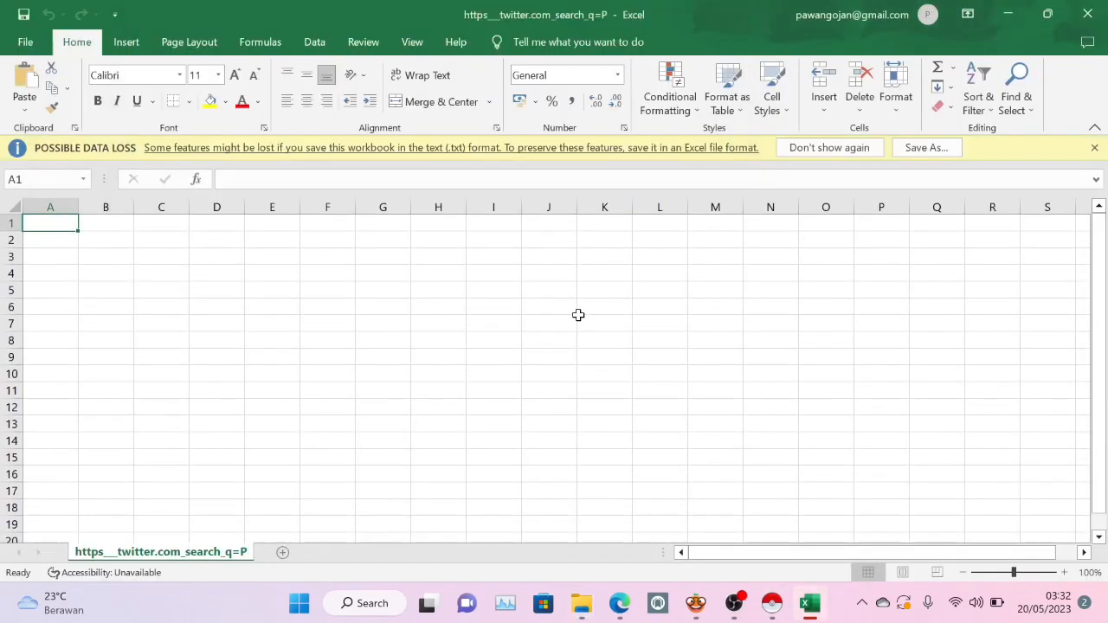
# Step: Look through the exported https__twitter.com_search_q=P sheet for scraped tweets and close the workbook
pyautogui.scroll(-20, 578, 315)
pyautogui.scroll(-20, 579, 315)
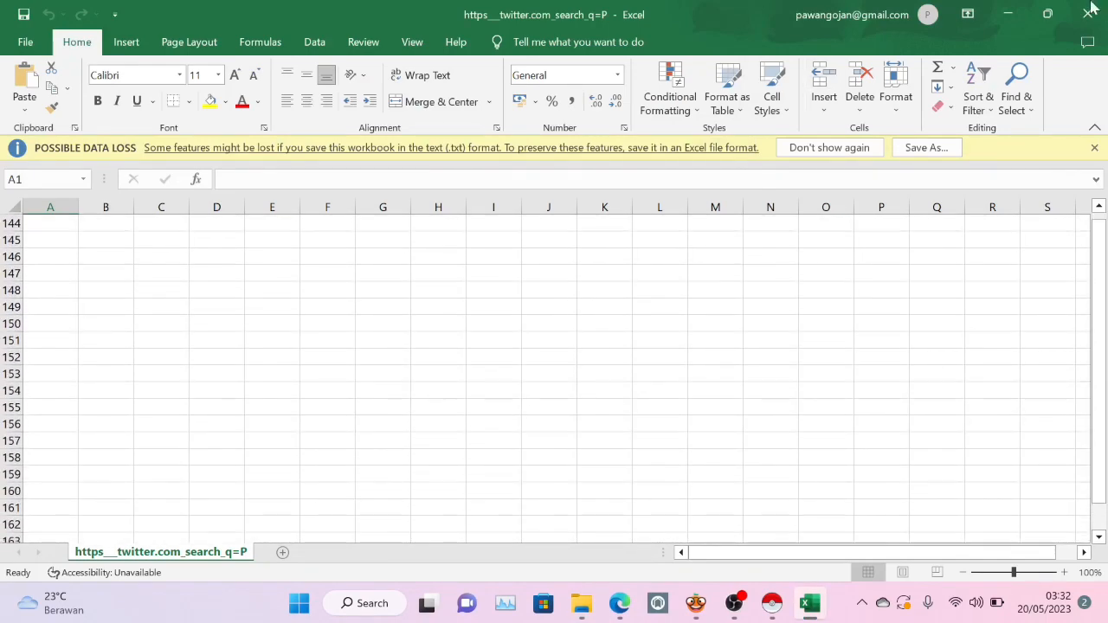
pyautogui.click(1104, 14)
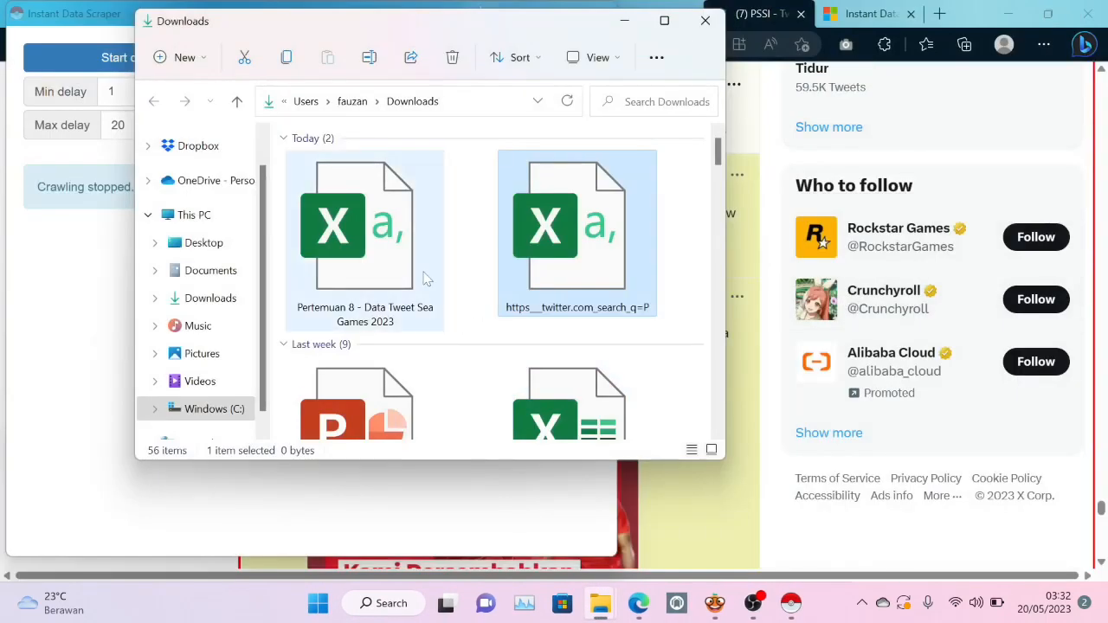
# Step: Open the CSV file Pertemuan 8 - Data Tweet Sea Games 2023 from the Downloads folder and skim its tweet rows
pyautogui.doubleClick(424, 276)
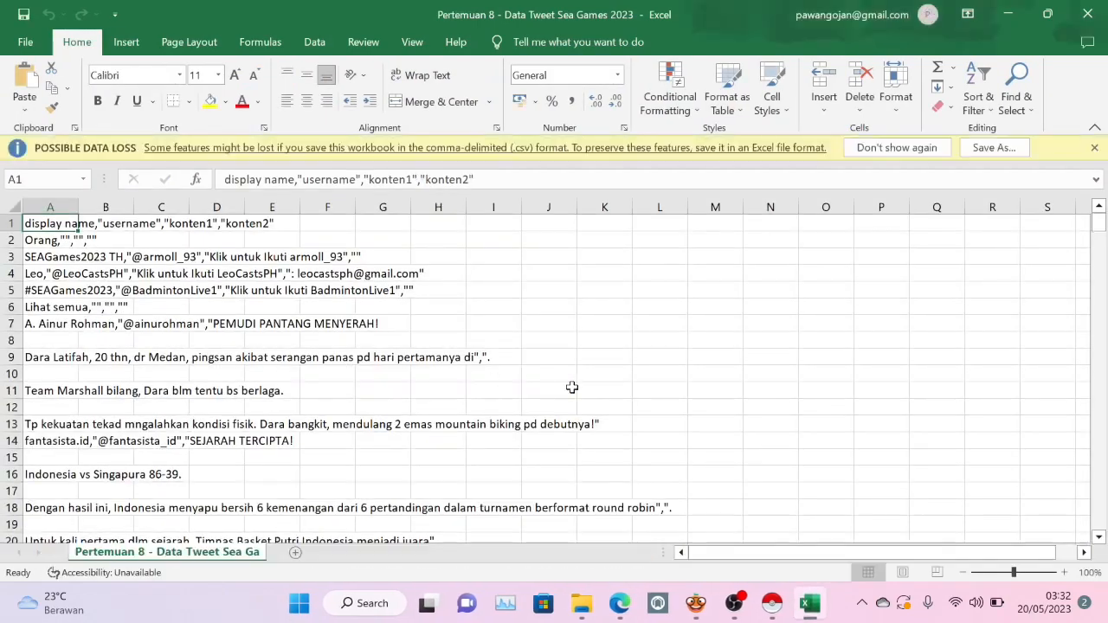
pyautogui.scroll(-10, 424, 288)
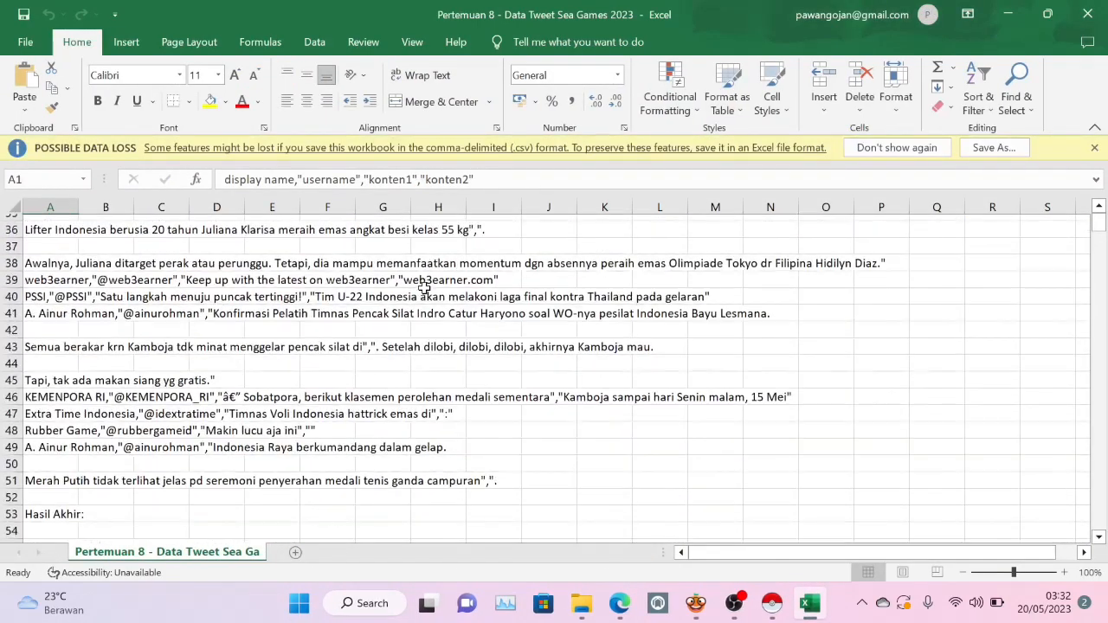
pyautogui.scroll(10, 424, 288)
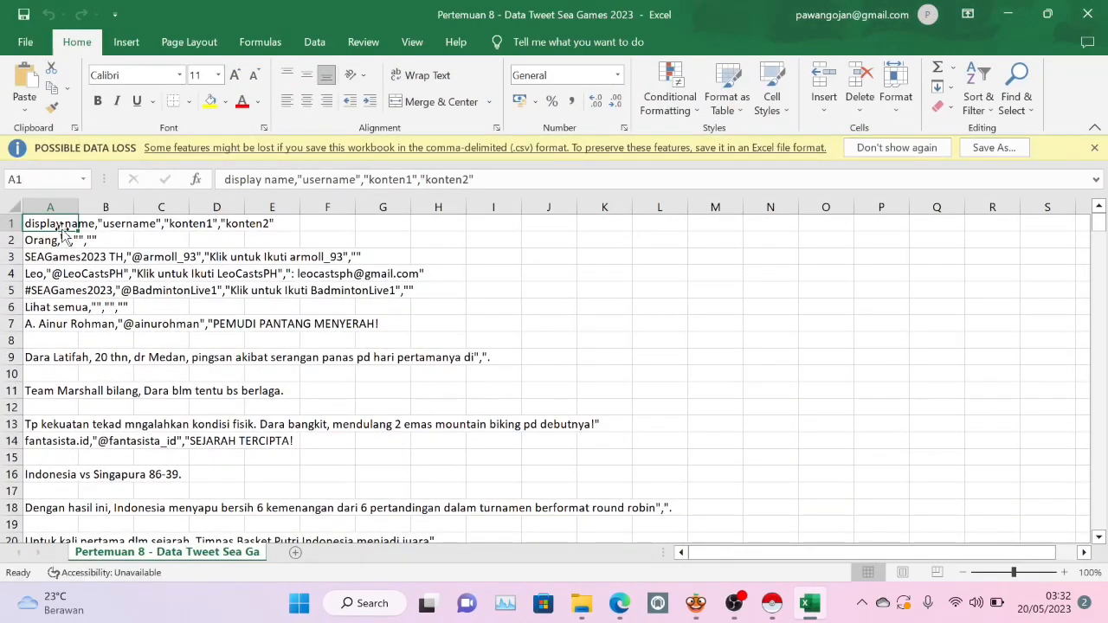
# Step: Examine the column headings display name, username, konten1 and konten2 in row 1 of the Sea Games data
pyautogui.click(112, 225)
pyautogui.click(173, 223)
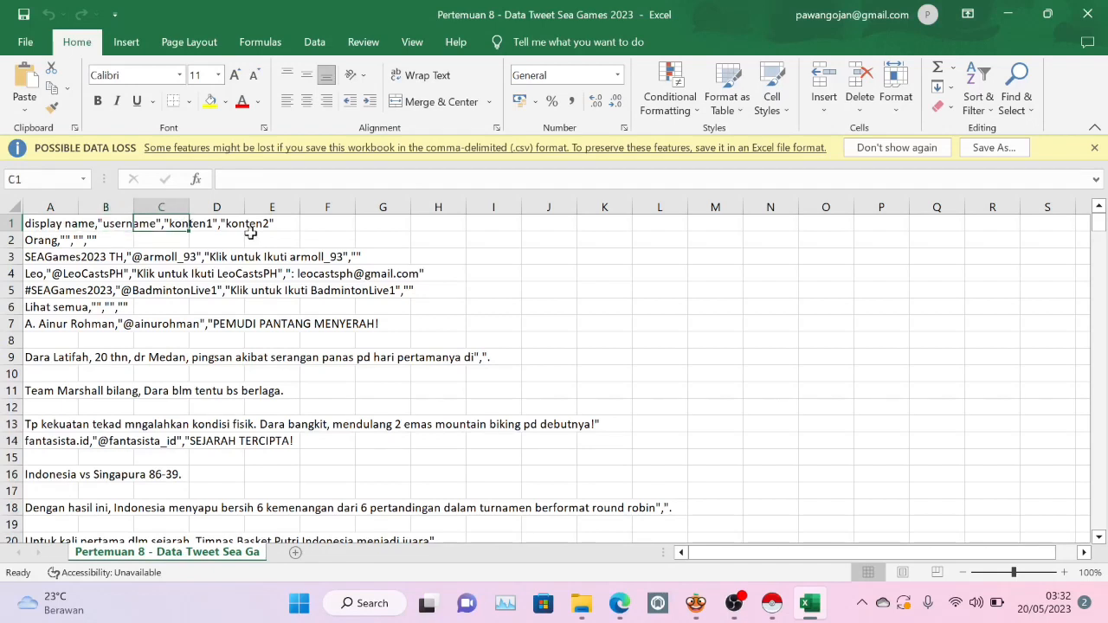
pyautogui.click(77, 228)
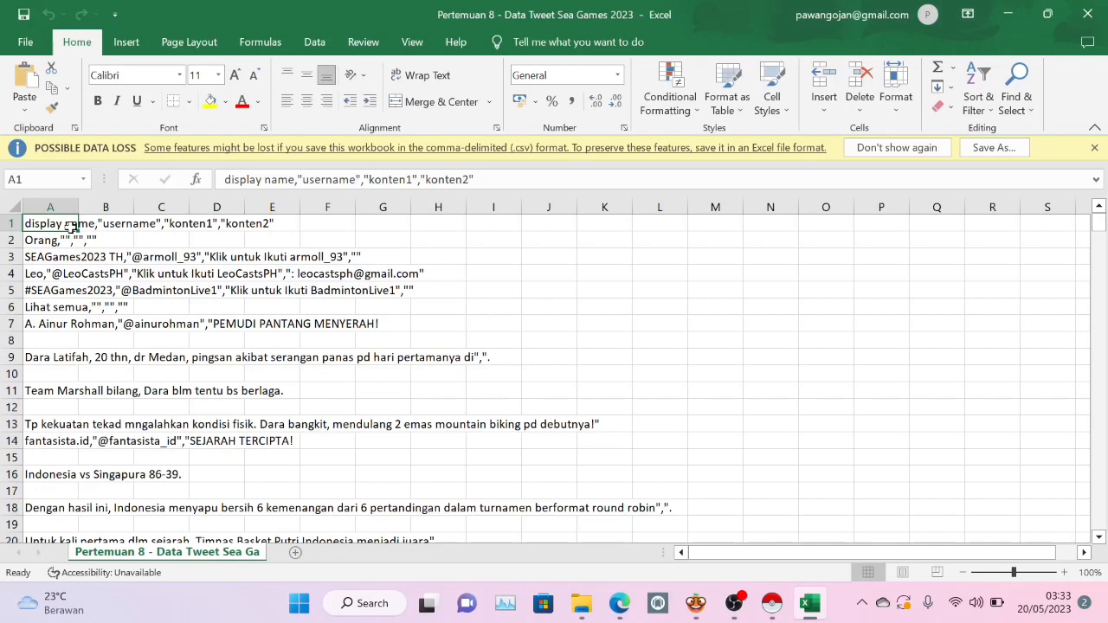
pyautogui.click(122, 227)
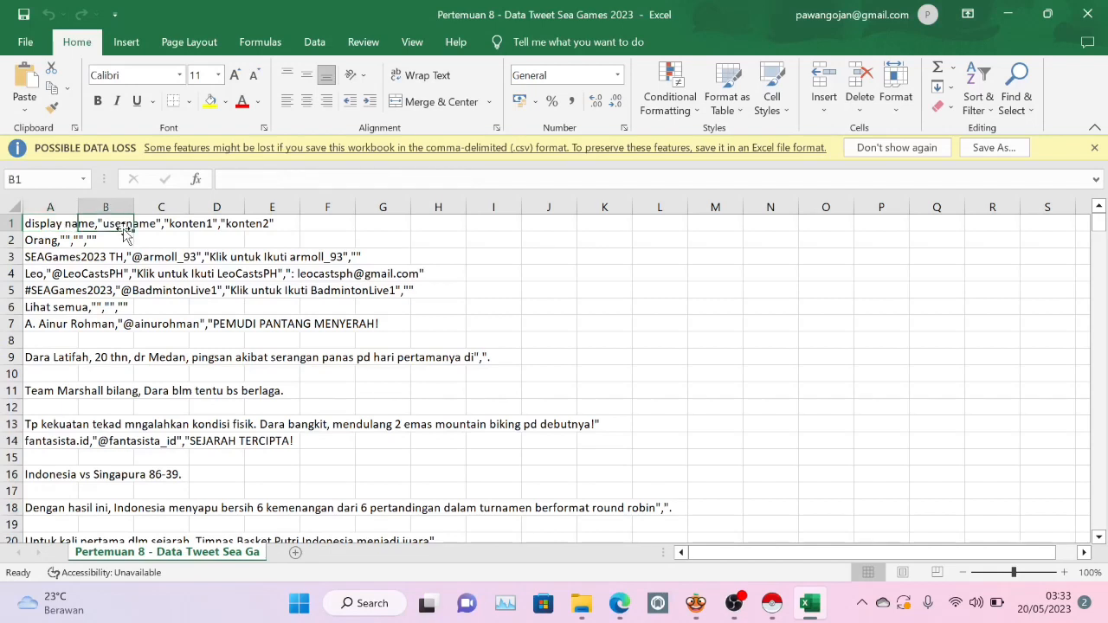
pyautogui.click(153, 226)
pyautogui.click(57, 228)
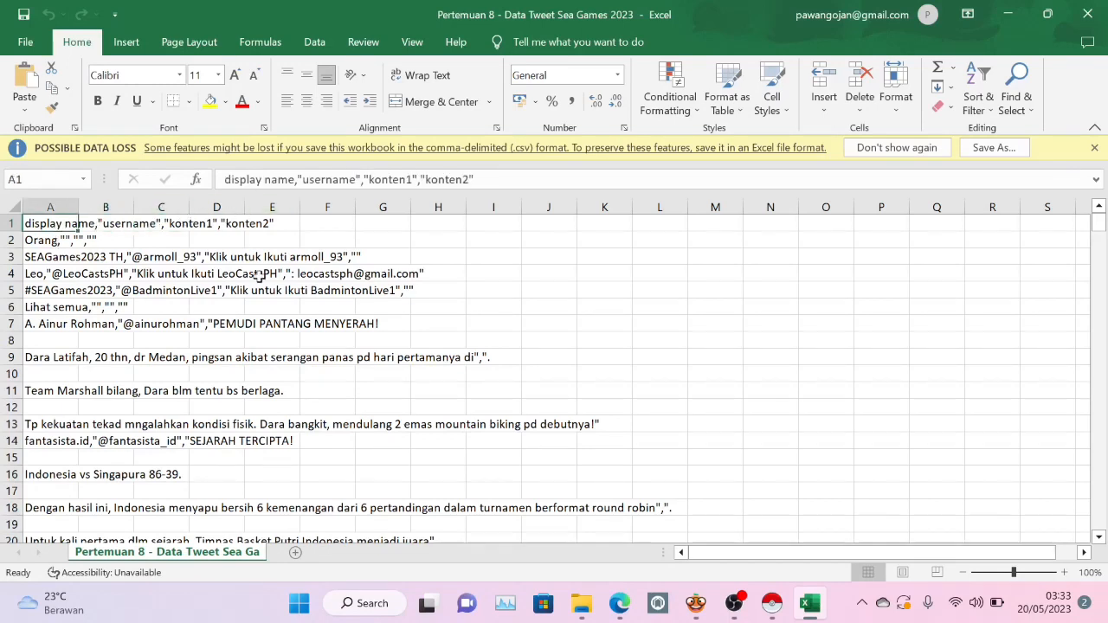
pyautogui.click(109, 230)
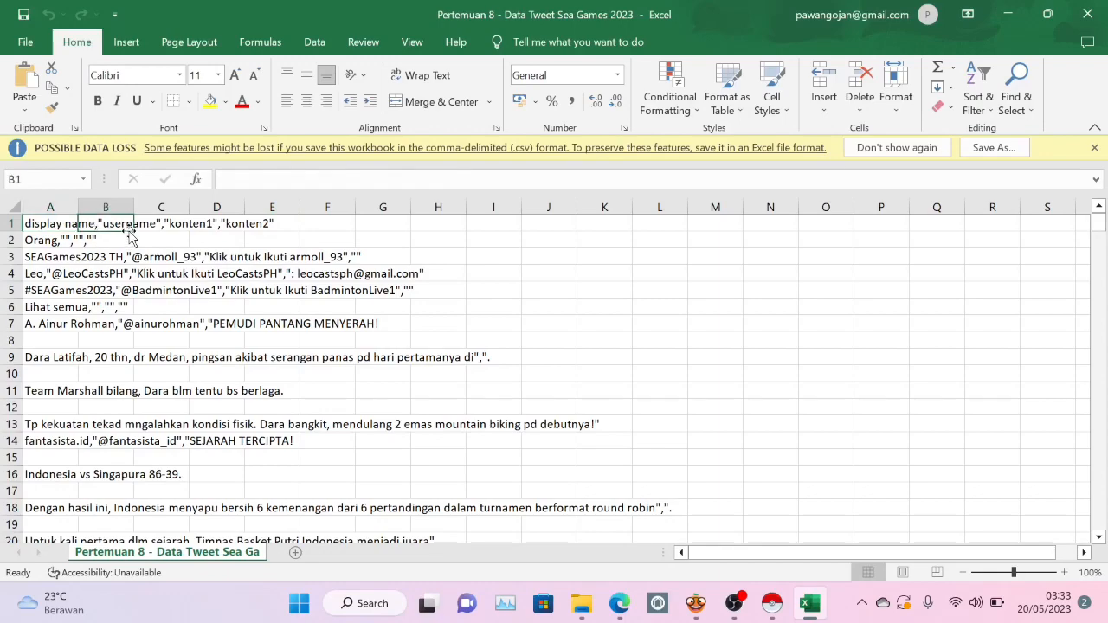
pyautogui.click(62, 229)
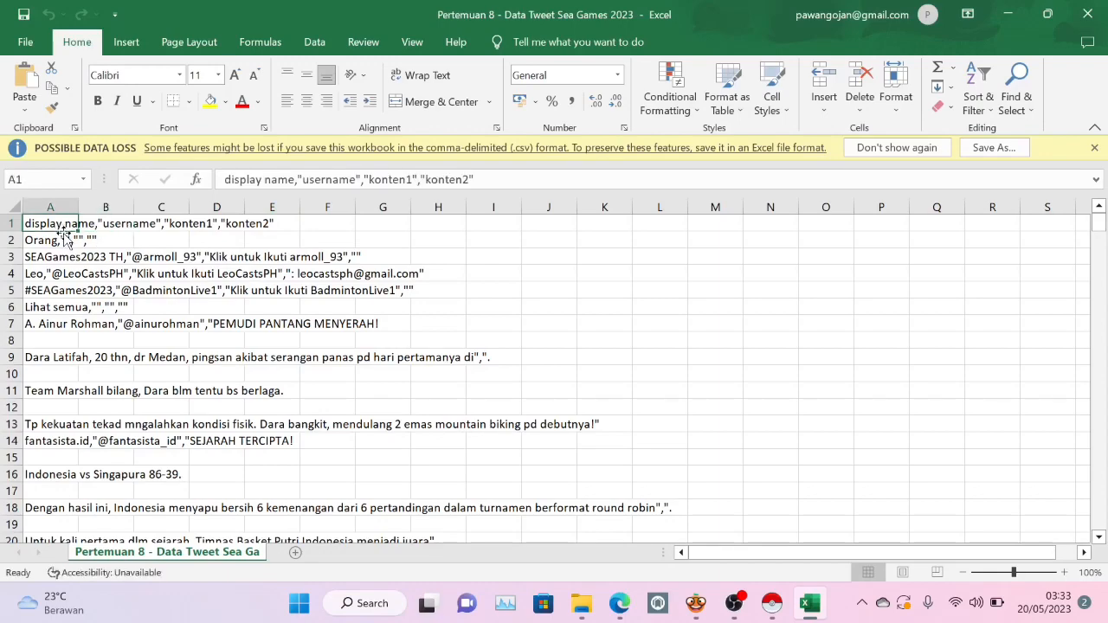
# Step: Inspect the comma-separated contents of the first data records in cells A2 and A3
pyautogui.scroll(-3, 78, 317)
pyautogui.scroll(3, 75, 315)
pyautogui.click(52, 254)
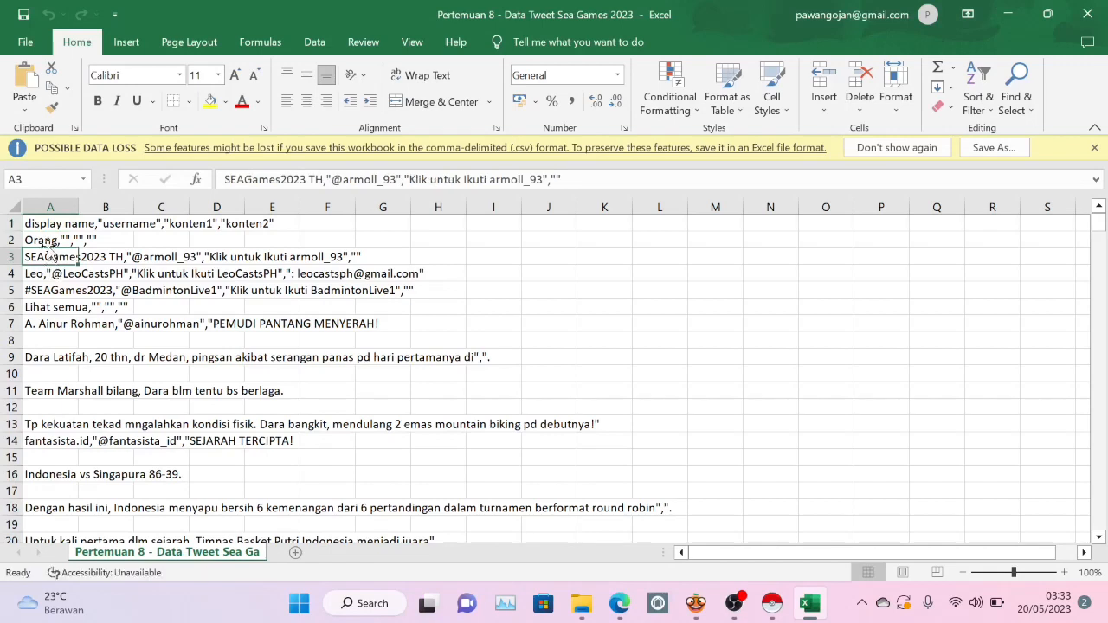
pyautogui.click(49, 242)
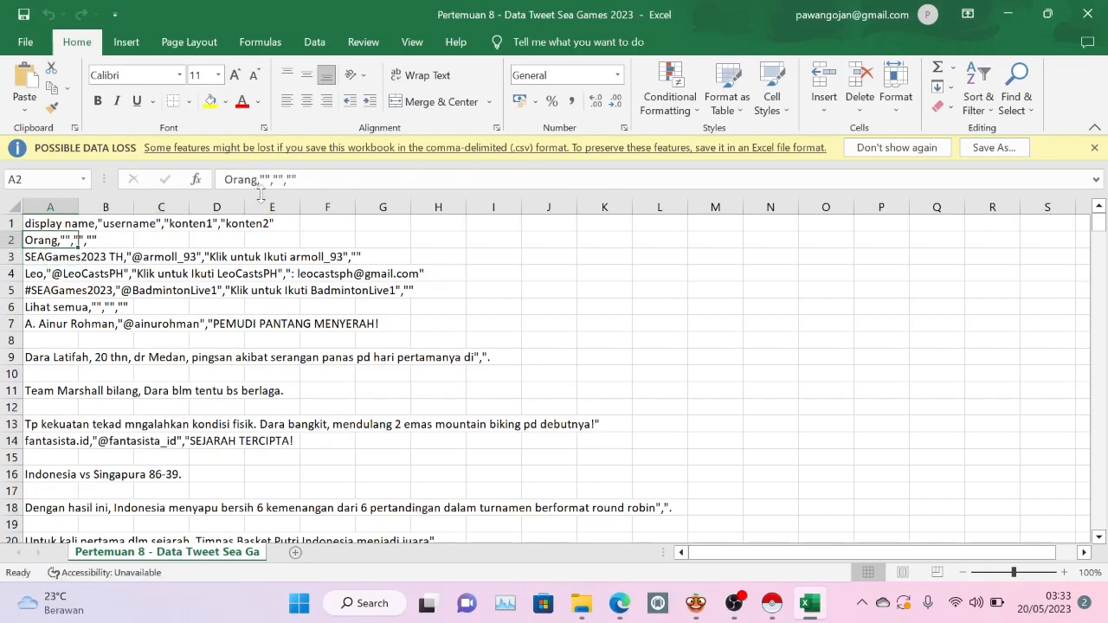
pyautogui.click(53, 257)
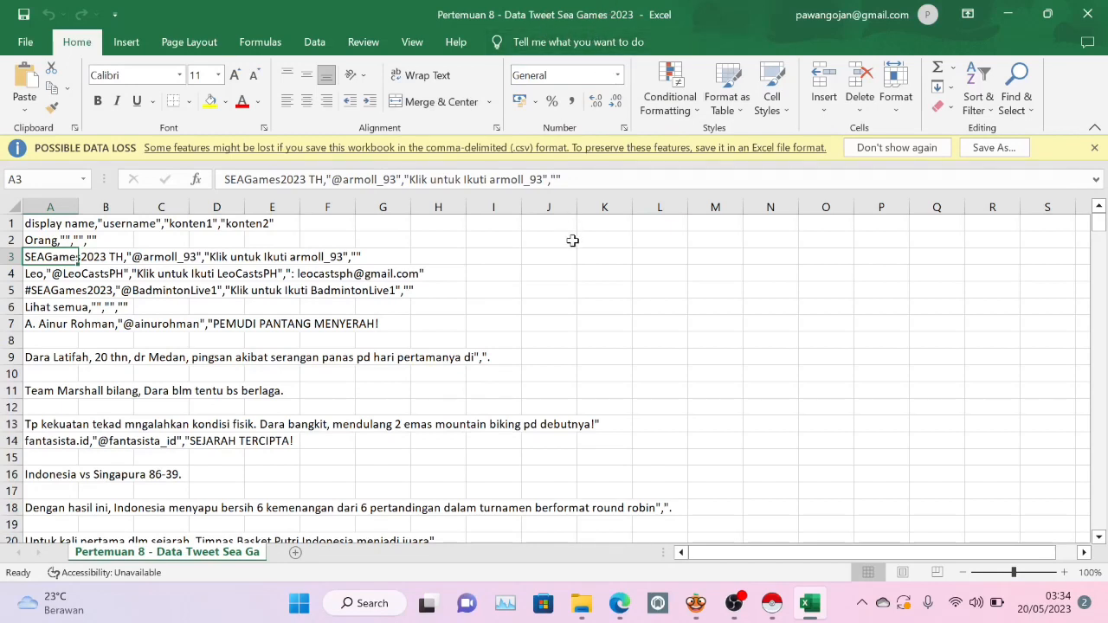
# Step: Switch to Orange and add a Corpus widget to the empty canvas
pyautogui.click(696, 604)
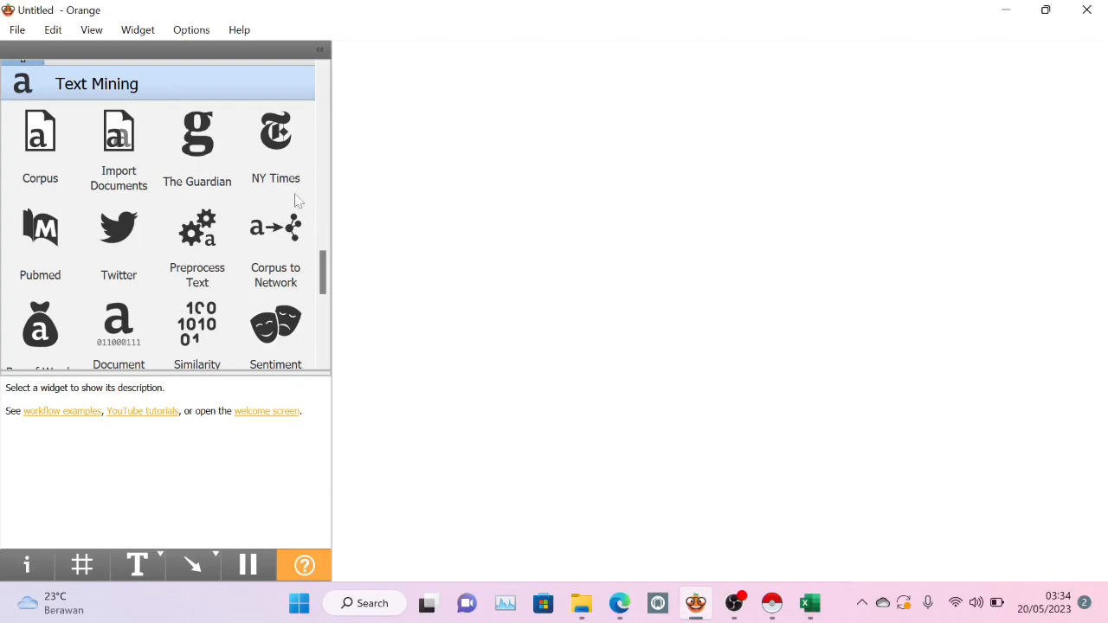
pyautogui.scroll(-3, 95, 313)
pyautogui.scroll(10, 95, 313)
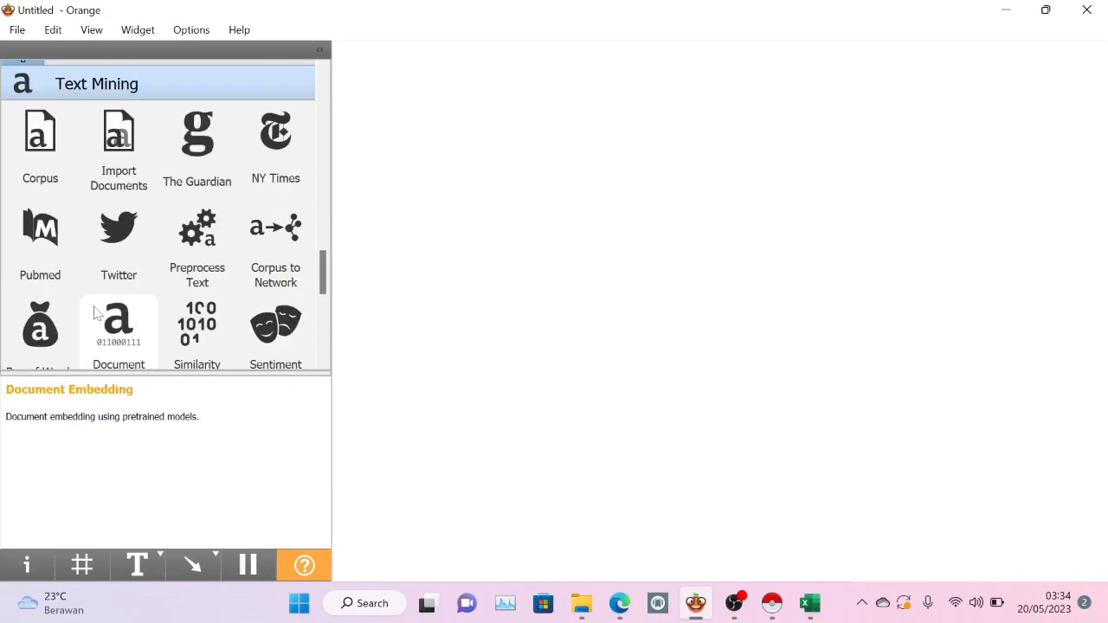
pyautogui.scroll(-3, 192, 273)
pyautogui.scroll(-5, 192, 272)
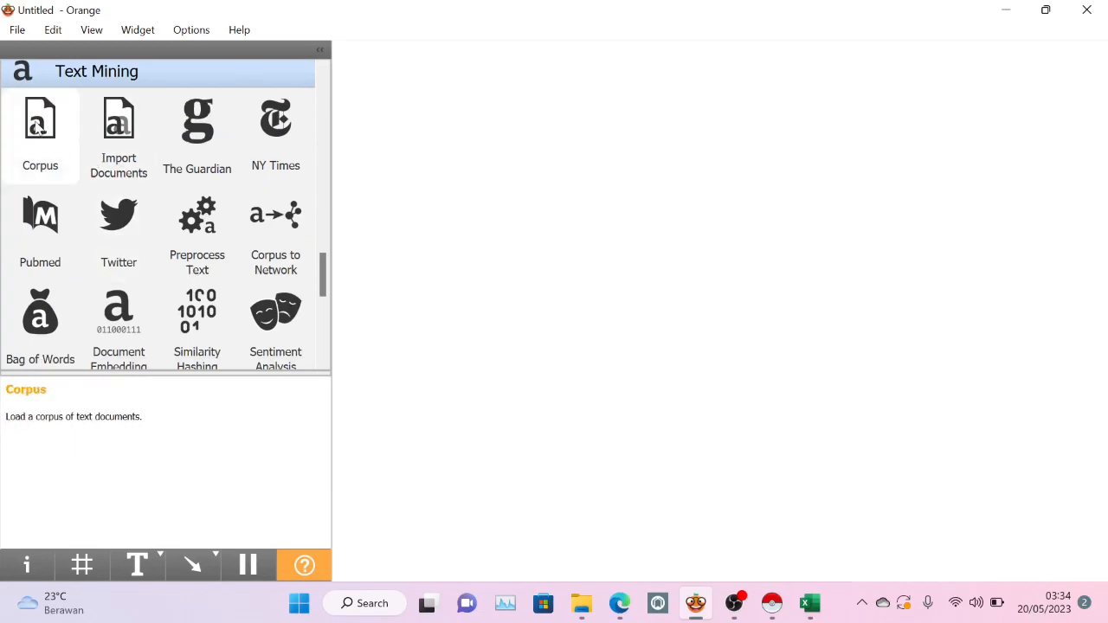
pyautogui.rightClick(407, 144)
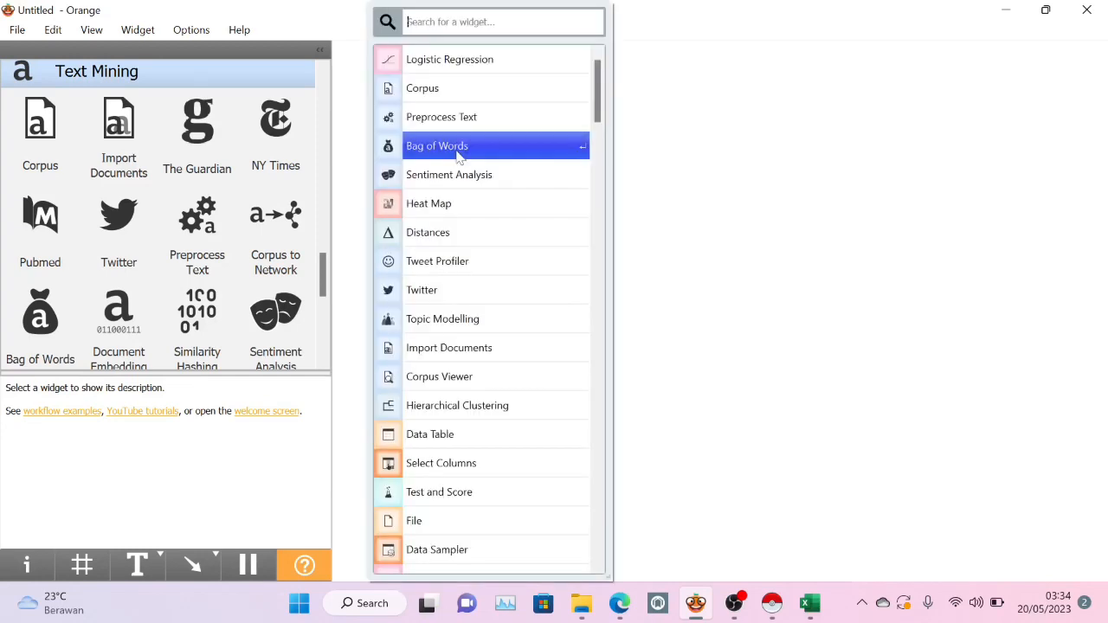
pyautogui.write('co')
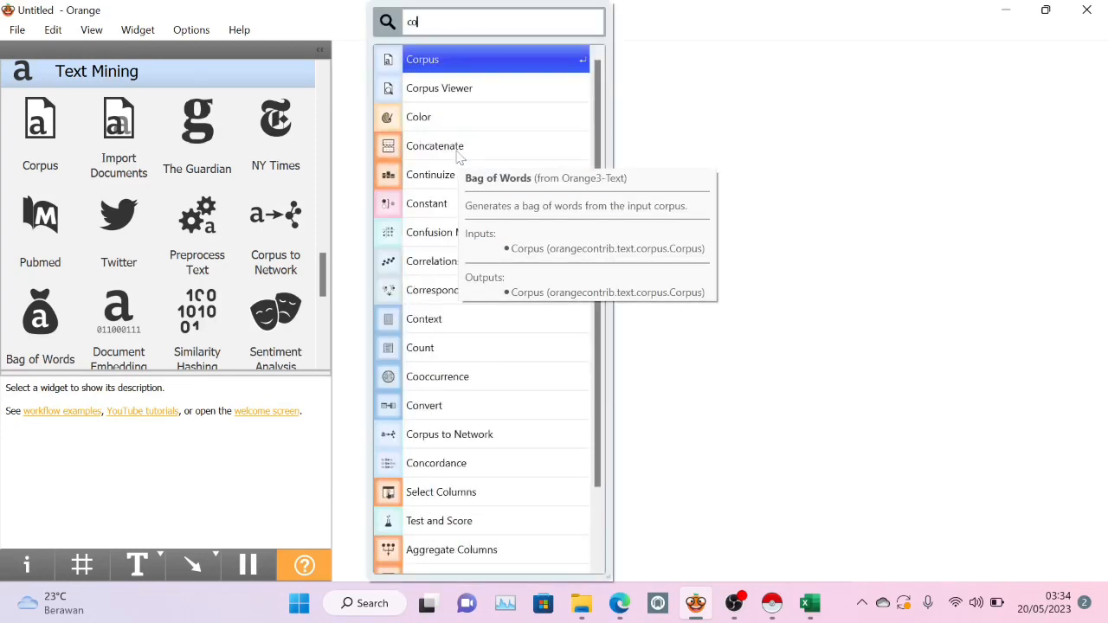
pyautogui.write('rpus')
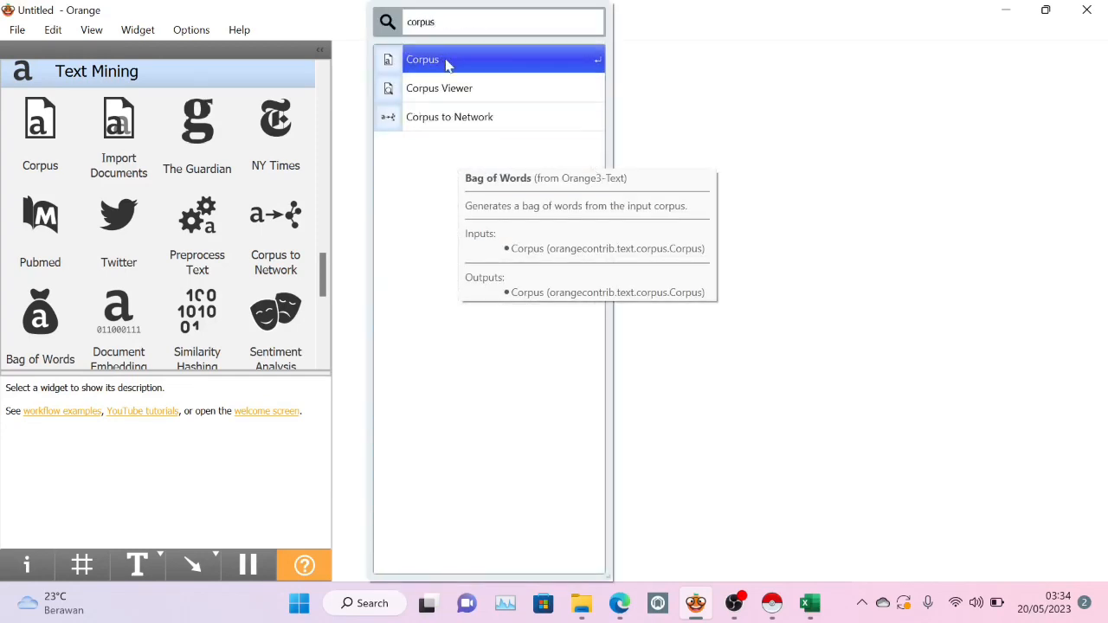
pyautogui.click(446, 60)
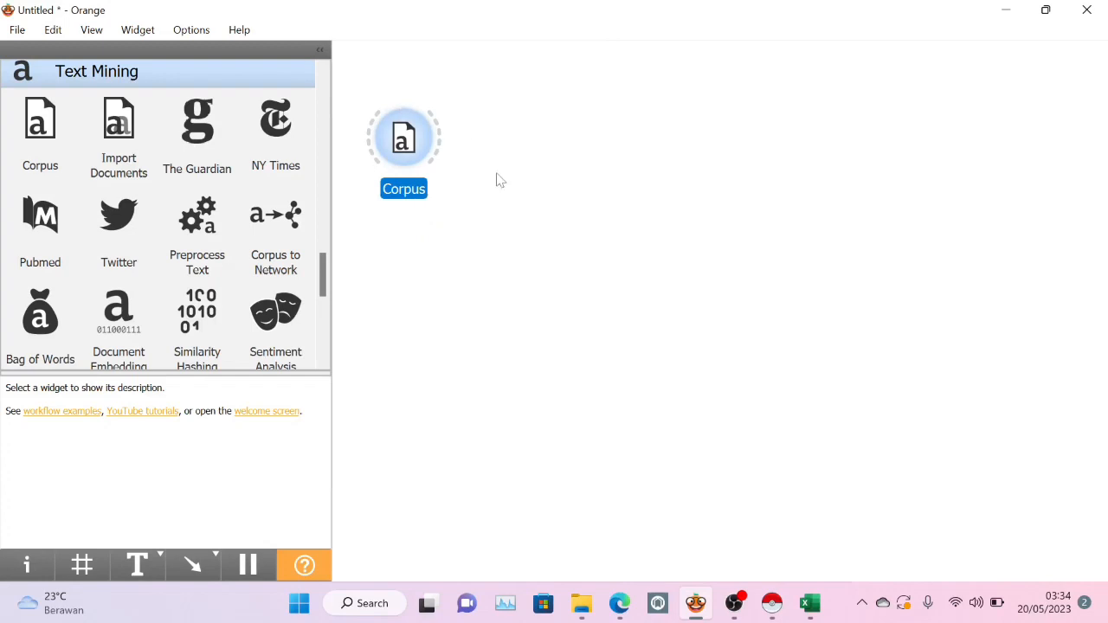
# Step: Load Pertemuan 8 - Data Tweet Sea Games 2023.csv from the Downloads folder into the Corpus widget
pyautogui.doubleClick(400, 141)
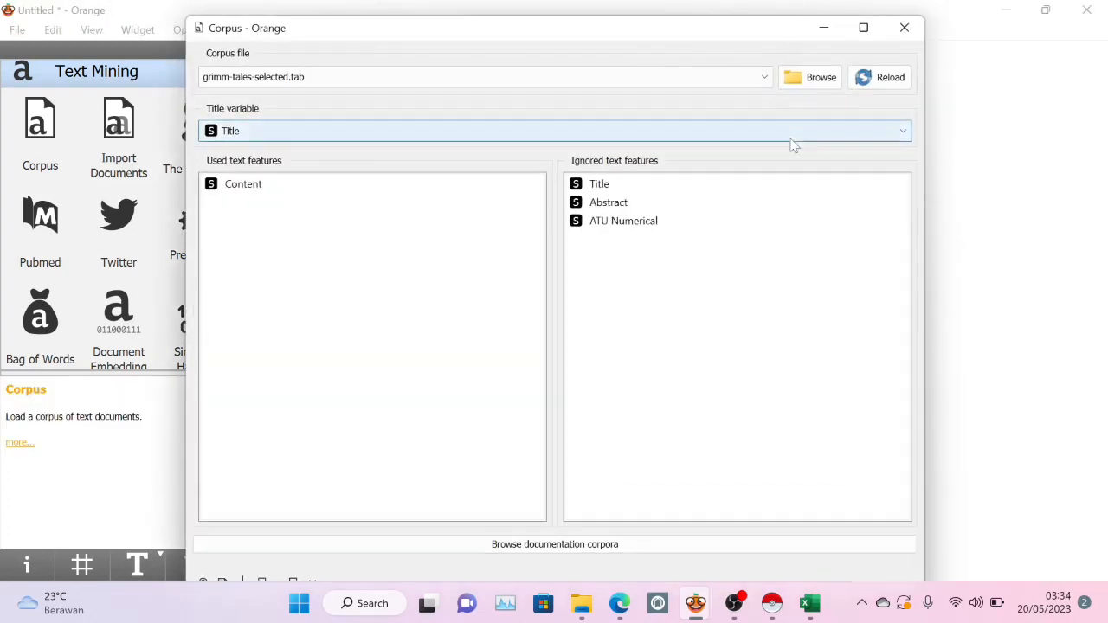
pyautogui.click(808, 83)
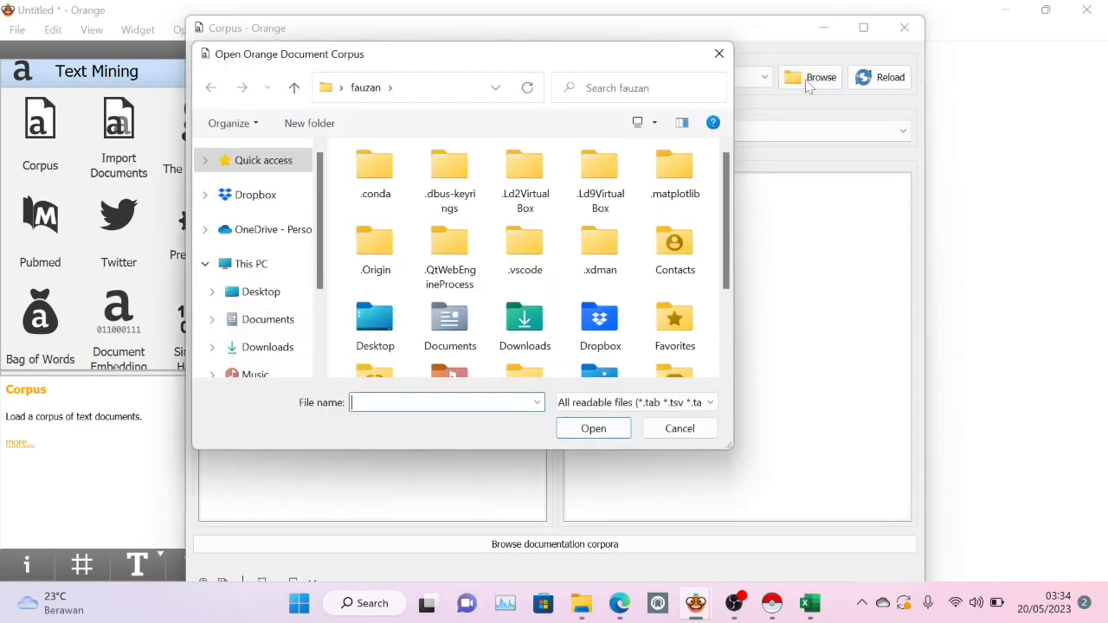
pyautogui.click(277, 358)
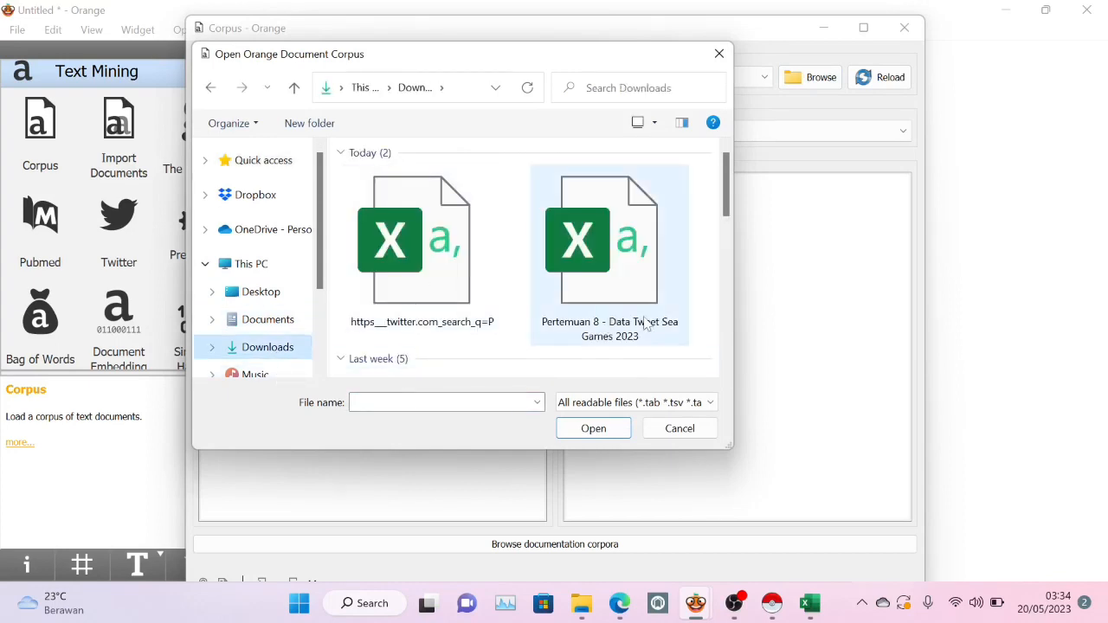
pyautogui.click(618, 283)
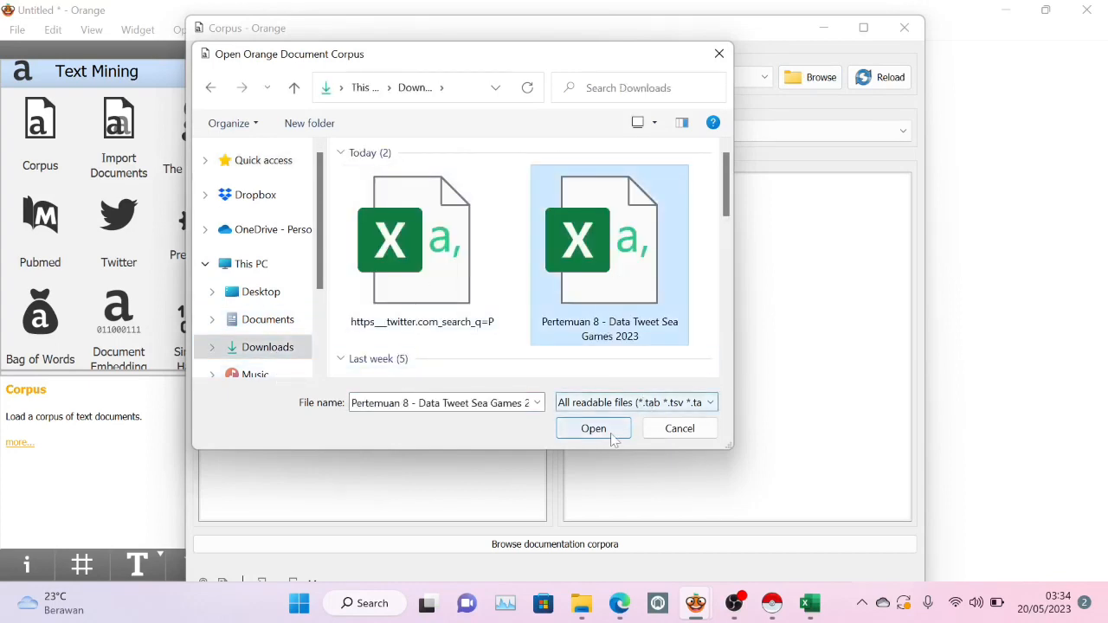
pyautogui.click(594, 429)
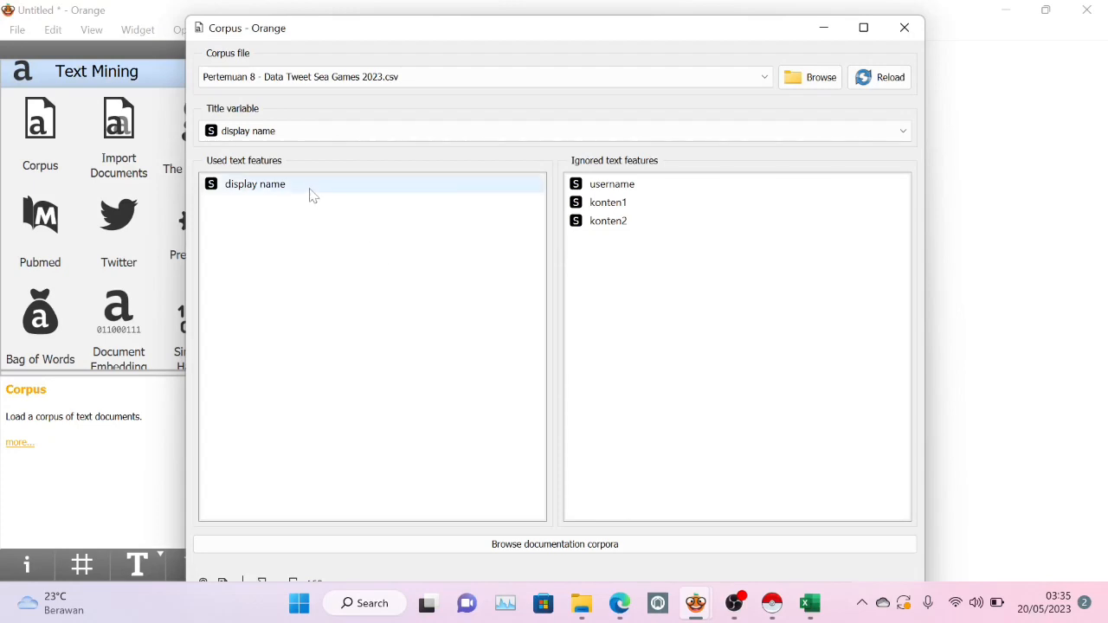
# Step: Use konten1 and konten2 as the corpus text features, move display name to the ignored features, and close the Corpus settings
pyautogui.moveTo(310, 193); pyautogui.dragTo(598, 257)
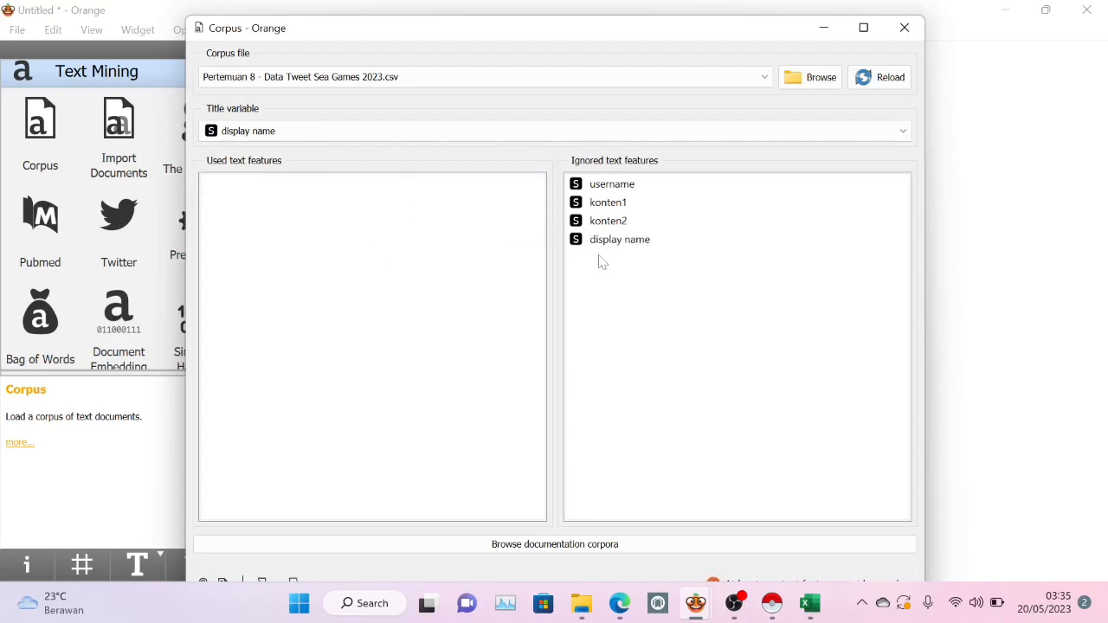
pyautogui.moveTo(612, 210); pyautogui.dragTo(483, 216)
pyautogui.moveTo(587, 209); pyautogui.dragTo(474, 221)
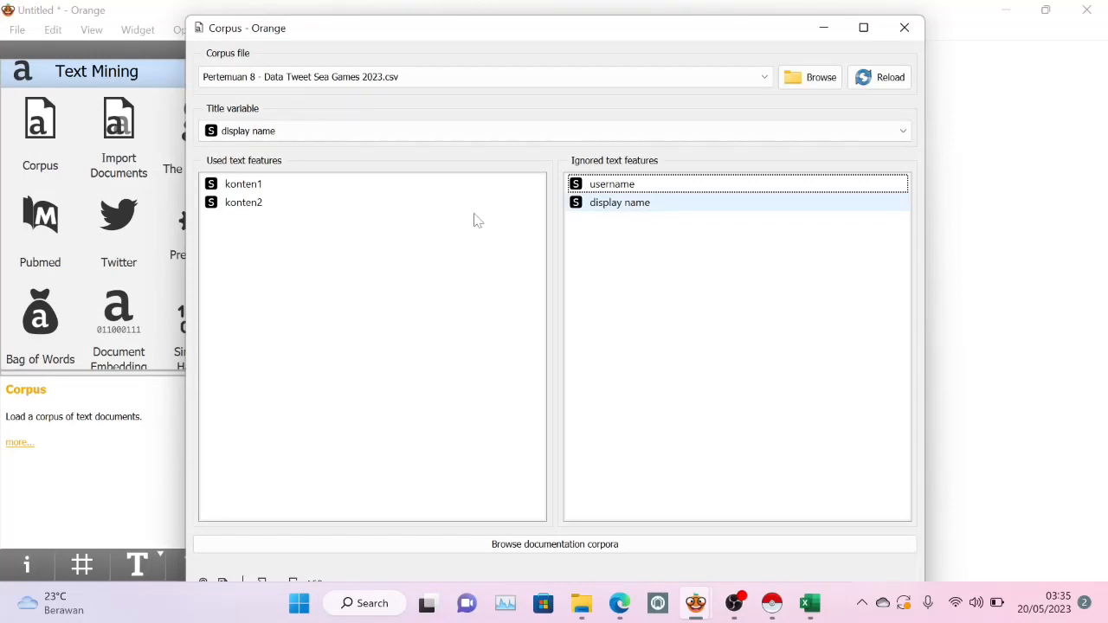
pyautogui.click(904, 29)
# Step: Add a Corpus Viewer widget above and beside the Corpus widget and connect Corpus to it
pyautogui.rightClick(668, 180)
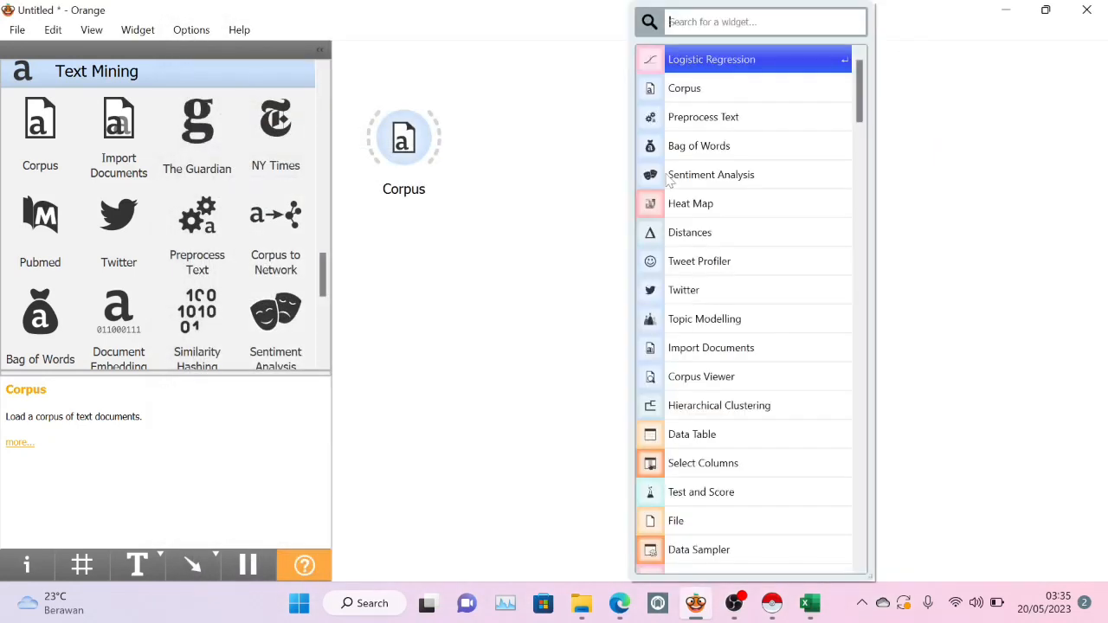
pyautogui.write('cop')
pyautogui.press('BackSpace')
pyautogui.write('r')
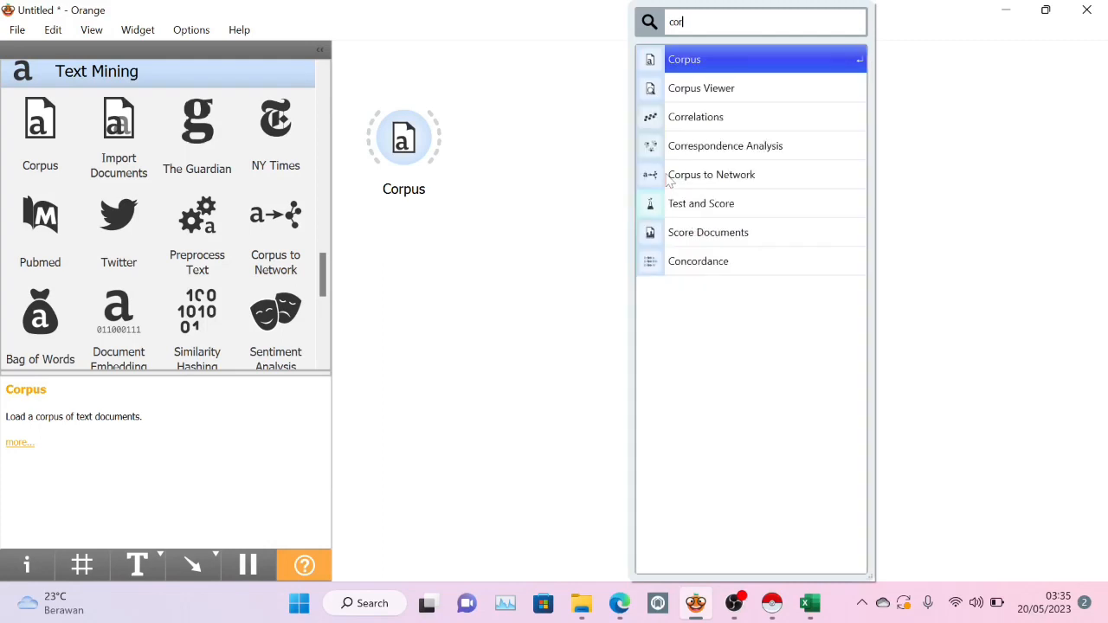
pyautogui.press('Escape')
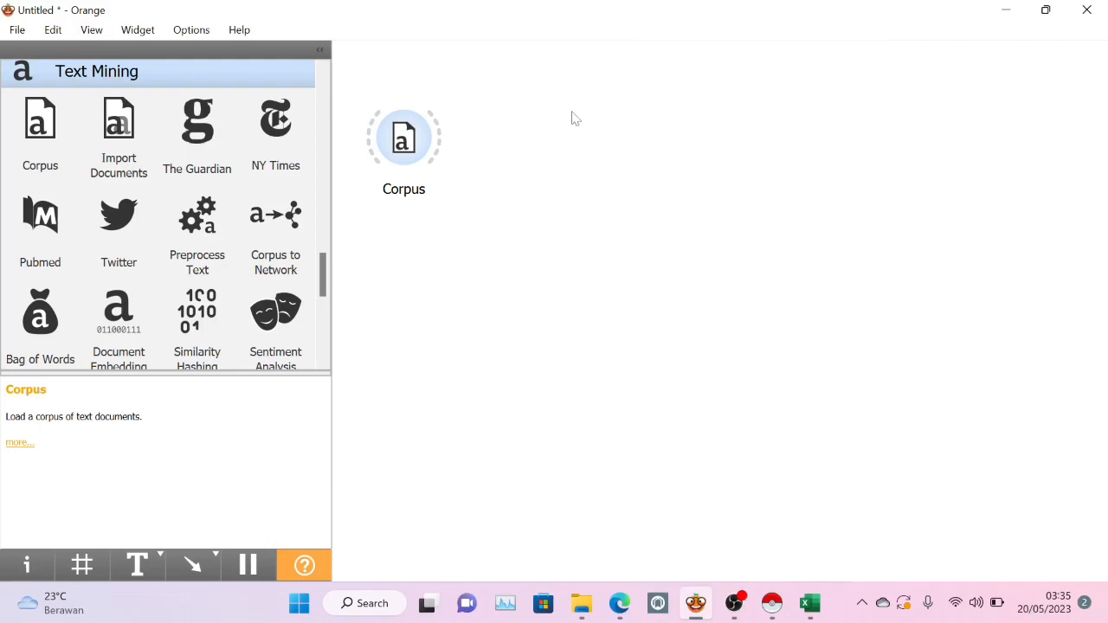
pyautogui.moveTo(647, 172); pyautogui.dragTo(518, 87)
pyautogui.moveTo(440, 130); pyautogui.dragTo(524, 90)
# Step: Open the Corpus Viewer, read several of the first seven tweet documents, and close the viewer
pyautogui.doubleClick(531, 90)
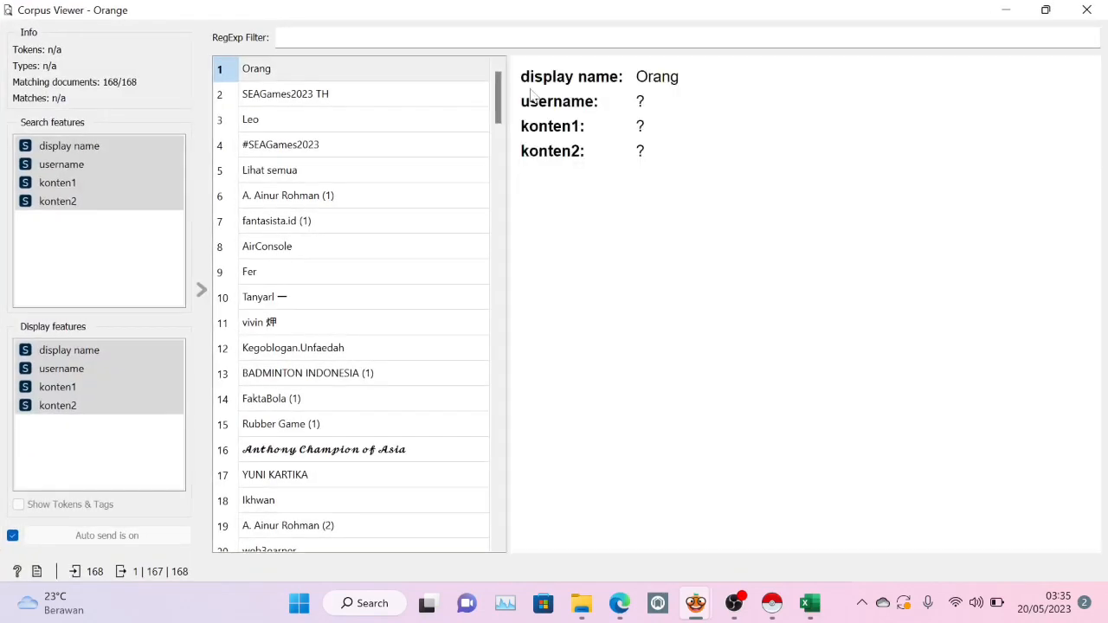
pyautogui.click(342, 145)
pyautogui.click(321, 102)
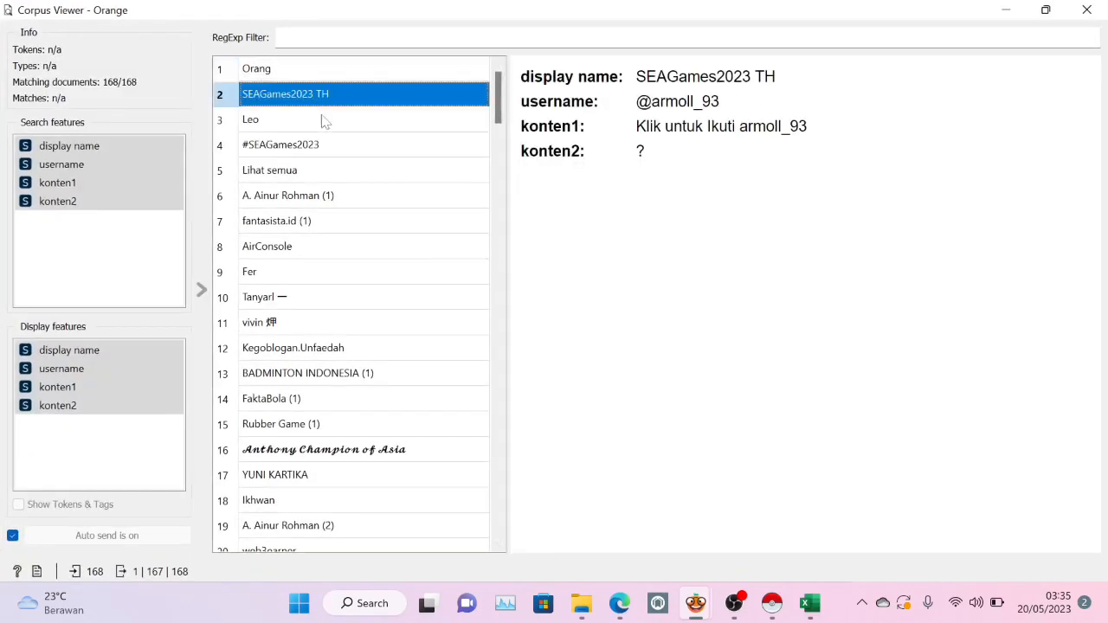
pyautogui.click(324, 121)
pyautogui.click(321, 172)
pyautogui.click(286, 226)
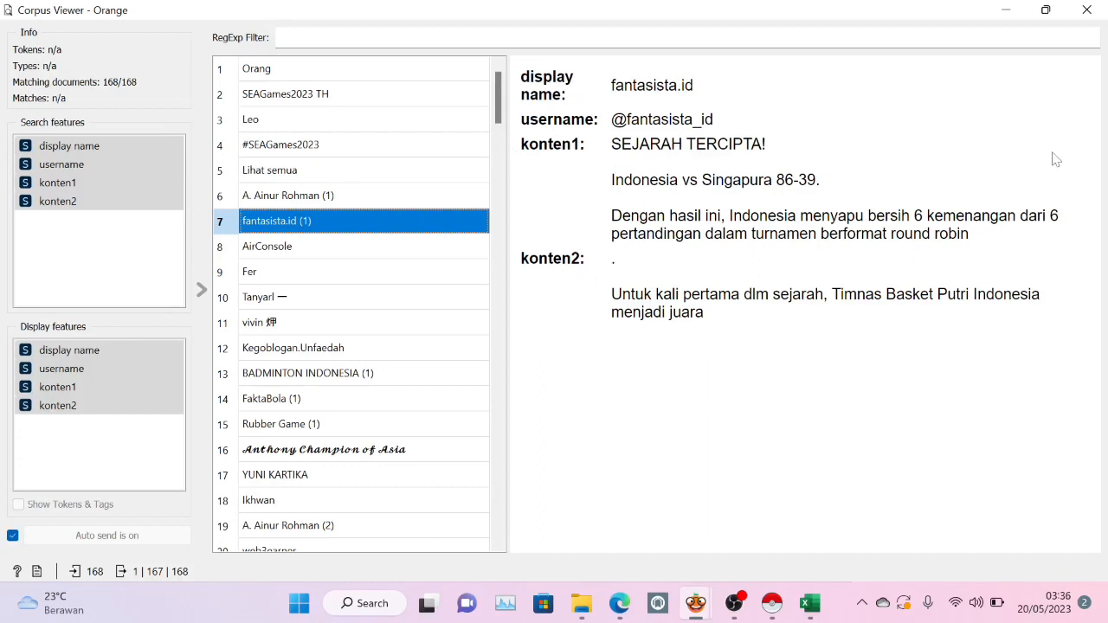
pyautogui.click(1086, 11)
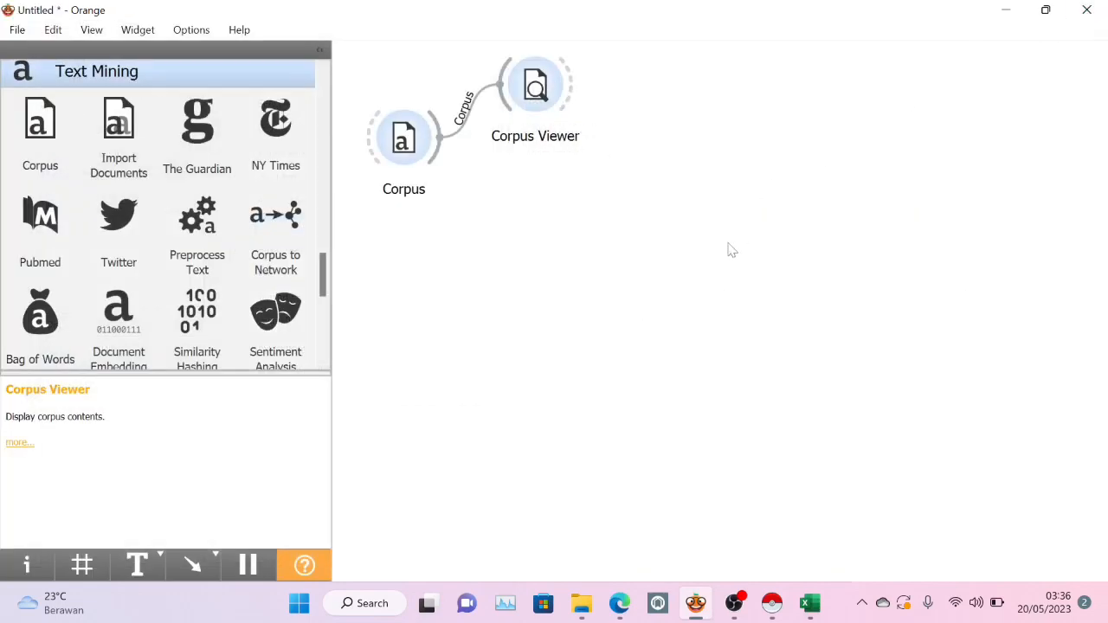
# Step: Add a Word Cloud widget below the Corpus Viewer and connect Corpus to it
pyautogui.rightClick(633, 253)
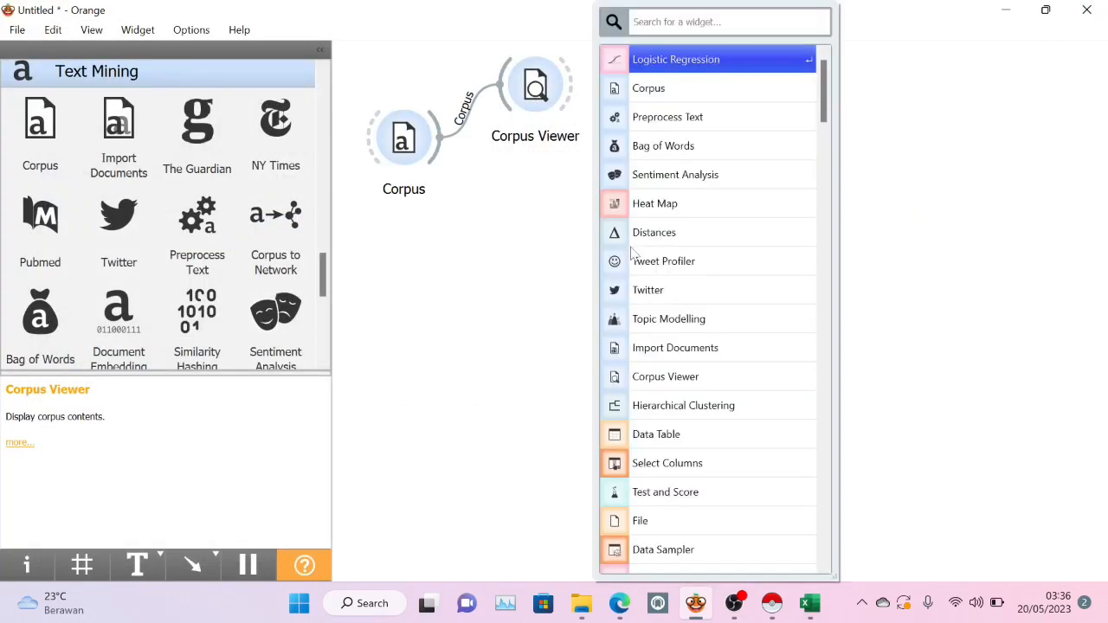
pyautogui.write('wo')
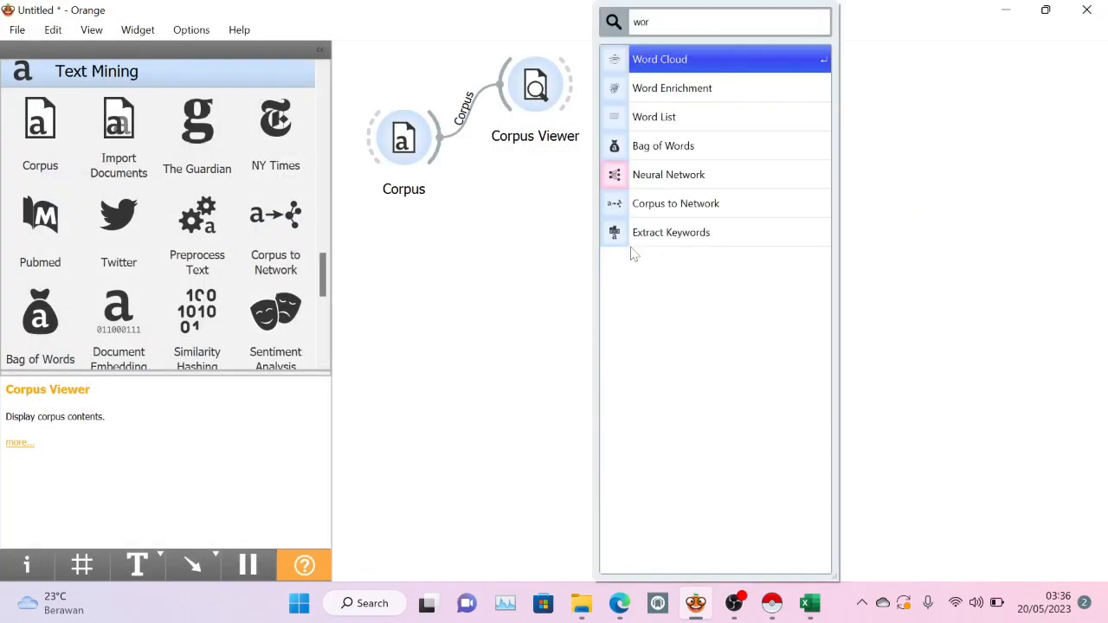
pyautogui.write('r')
pyautogui.click(659, 62)
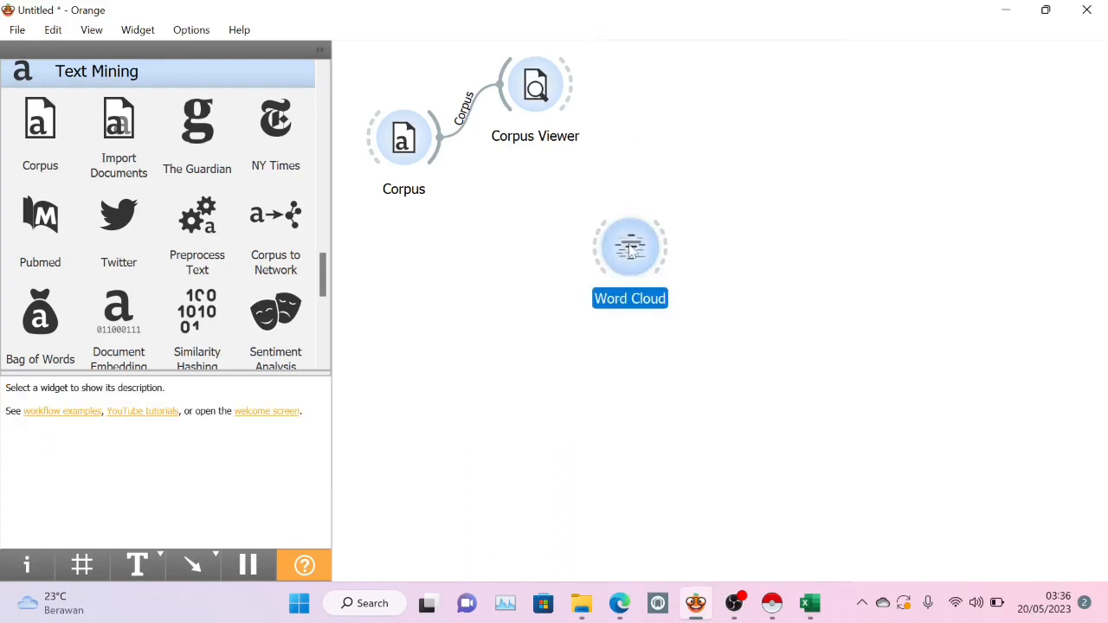
pyautogui.moveTo(631, 249); pyautogui.dragTo(535, 185)
pyautogui.click(463, 203)
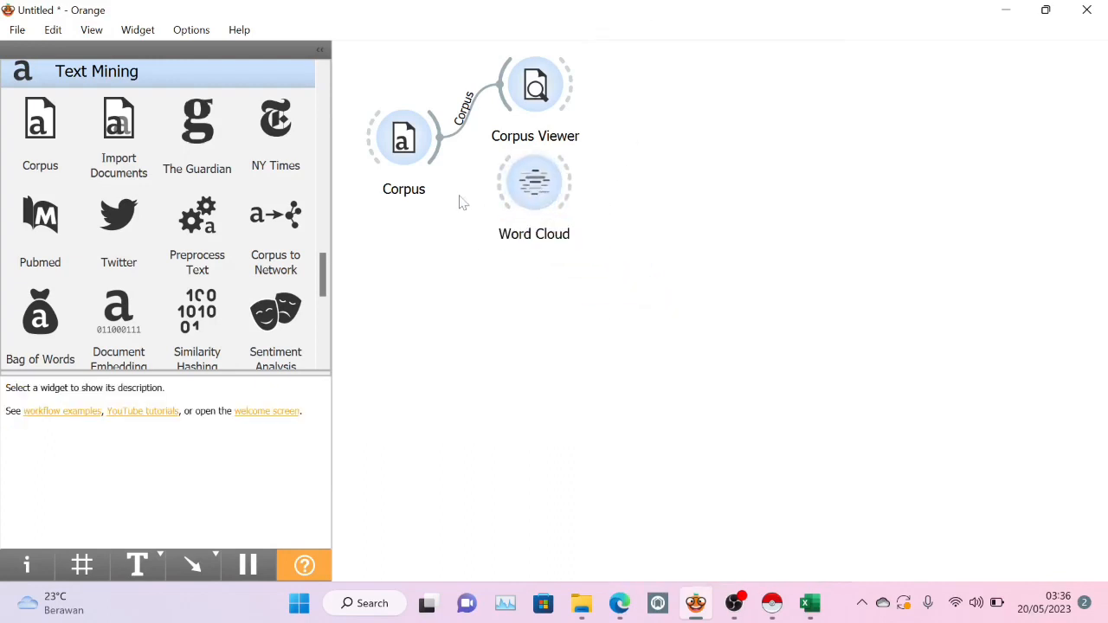
pyautogui.moveTo(440, 165); pyautogui.dragTo(530, 195)
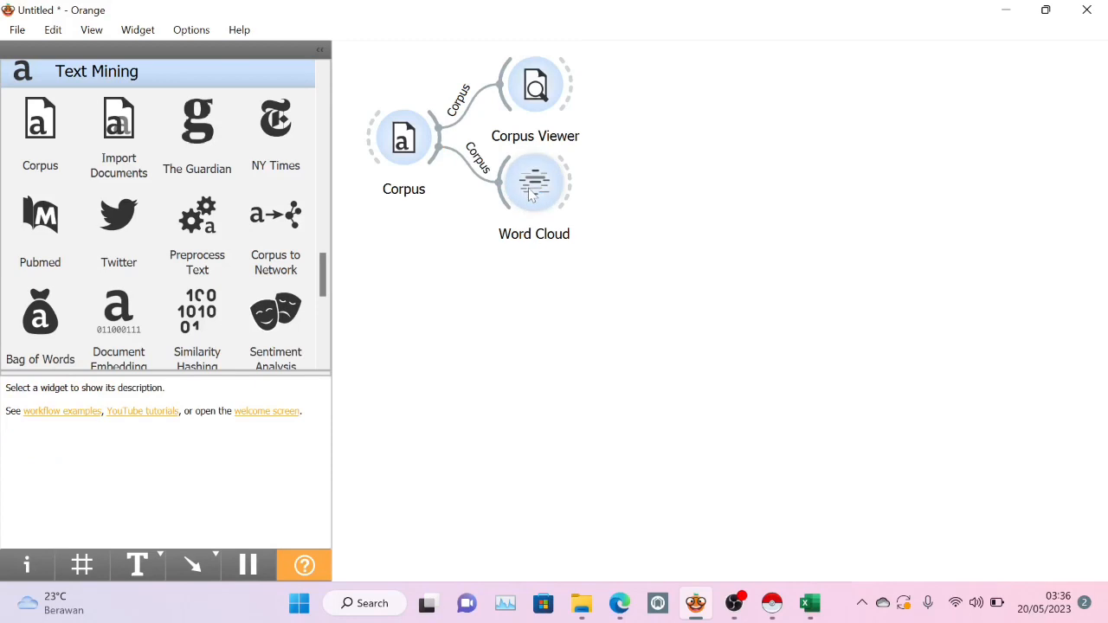
# Step: Open the Word Cloud, examine the words and weights of the raw tweets, and close it
pyautogui.doubleClick(532, 195)
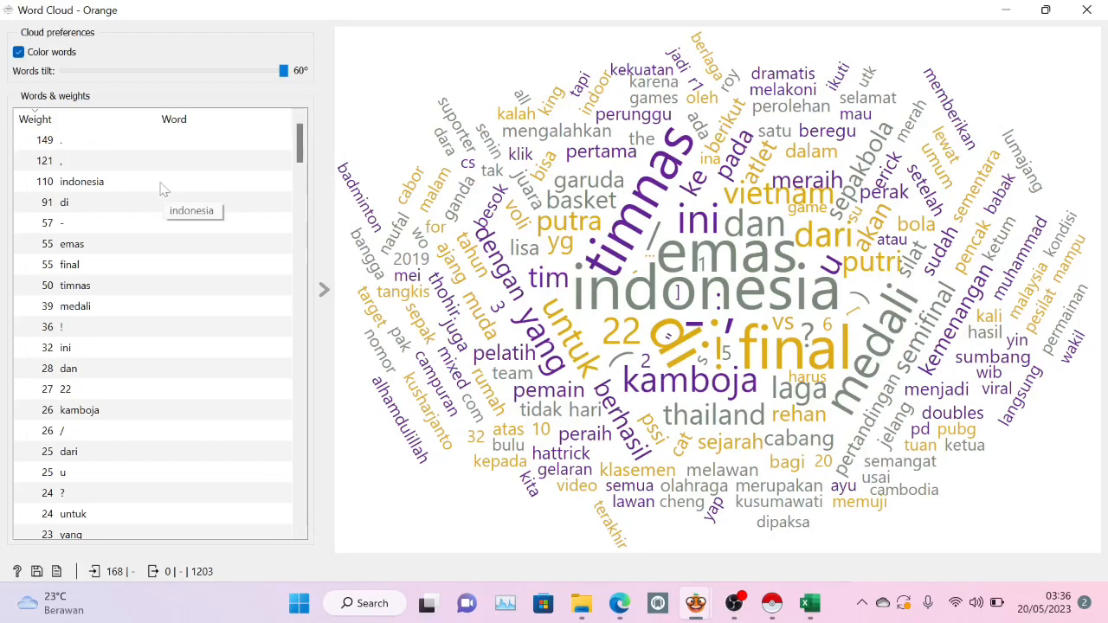
pyautogui.click(1101, 7)
# Step: Rearrange Corpus and Word Cloud to make room, add a Preprocess Text widget below Word Cloud, and connect Corpus to it
pyautogui.click(411, 220)
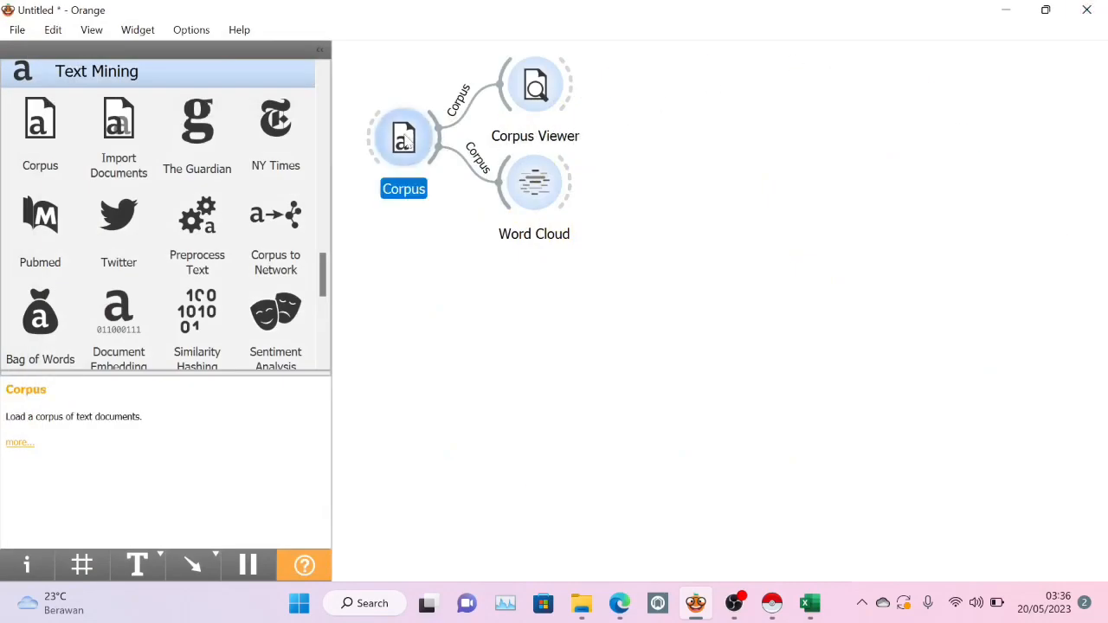
pyautogui.moveTo(410, 220); pyautogui.dragTo(409, 296)
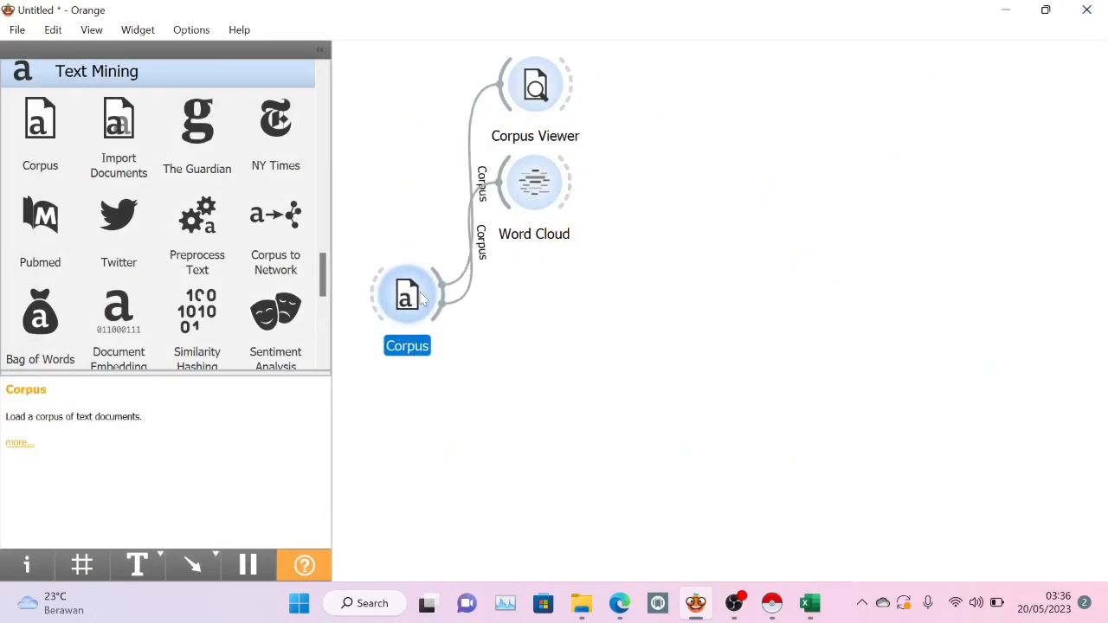
pyautogui.rightClick(614, 336)
pyautogui.write('pr')
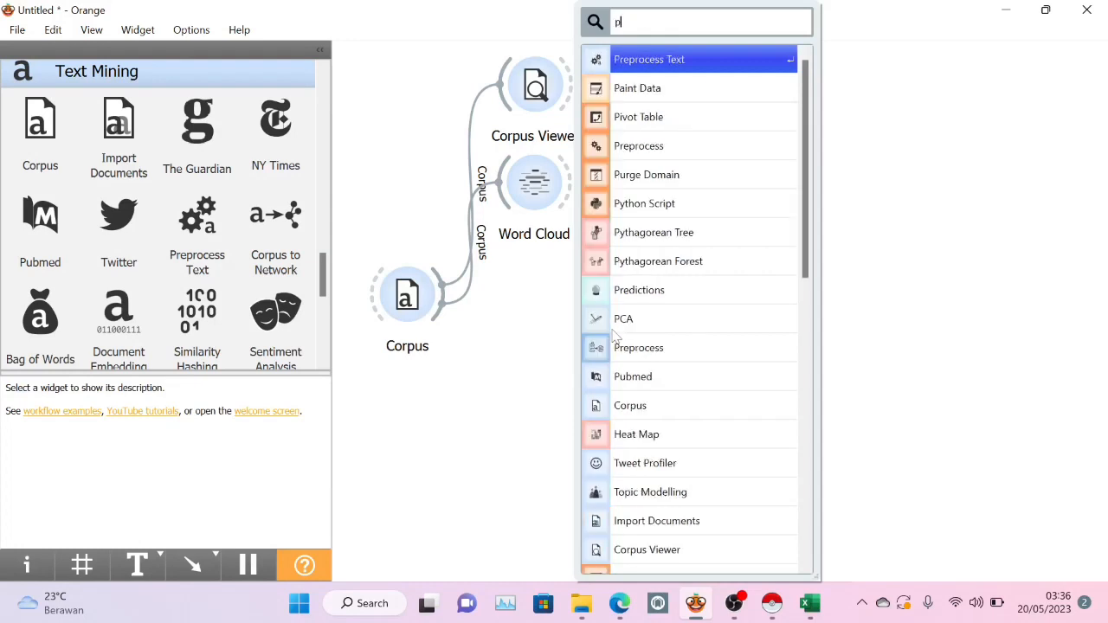
pyautogui.click(610, 63)
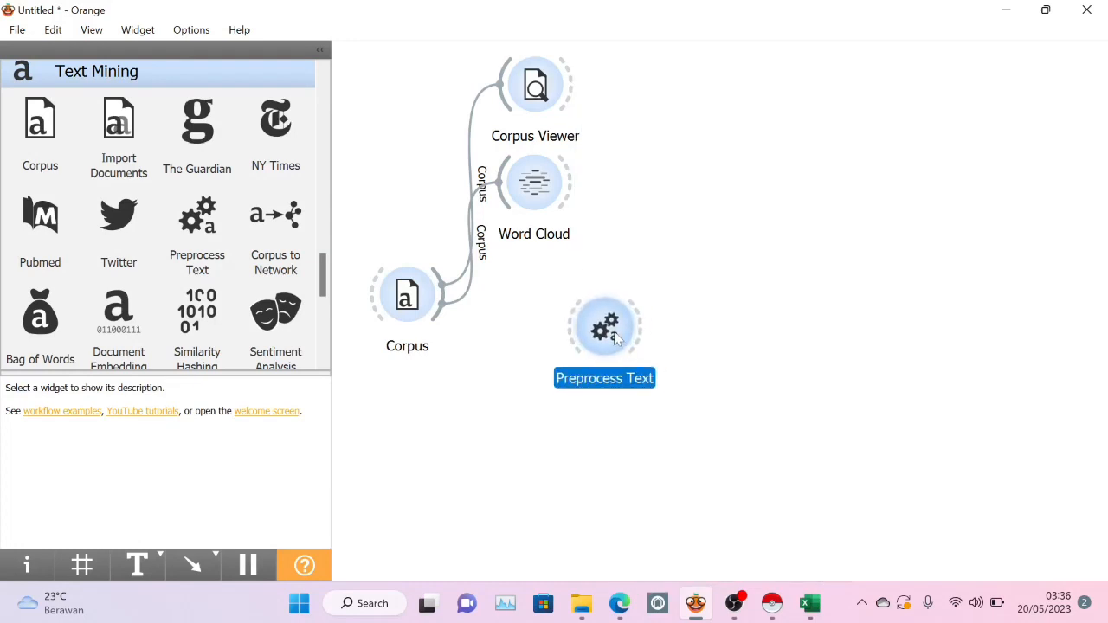
pyautogui.moveTo(539, 199); pyautogui.dragTo(599, 207)
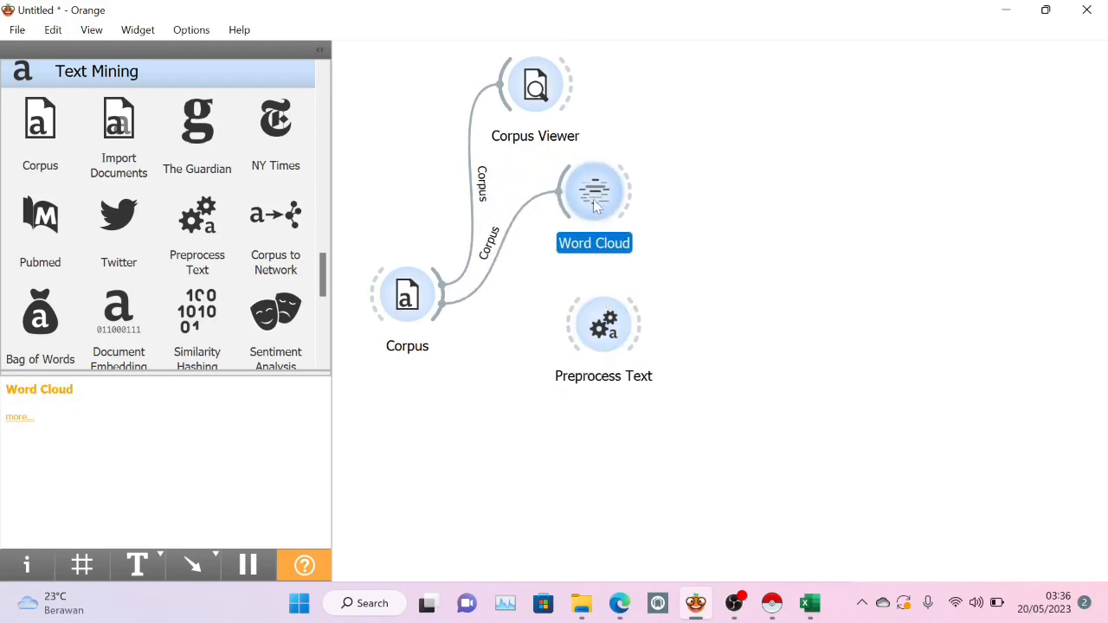
pyautogui.click(589, 322)
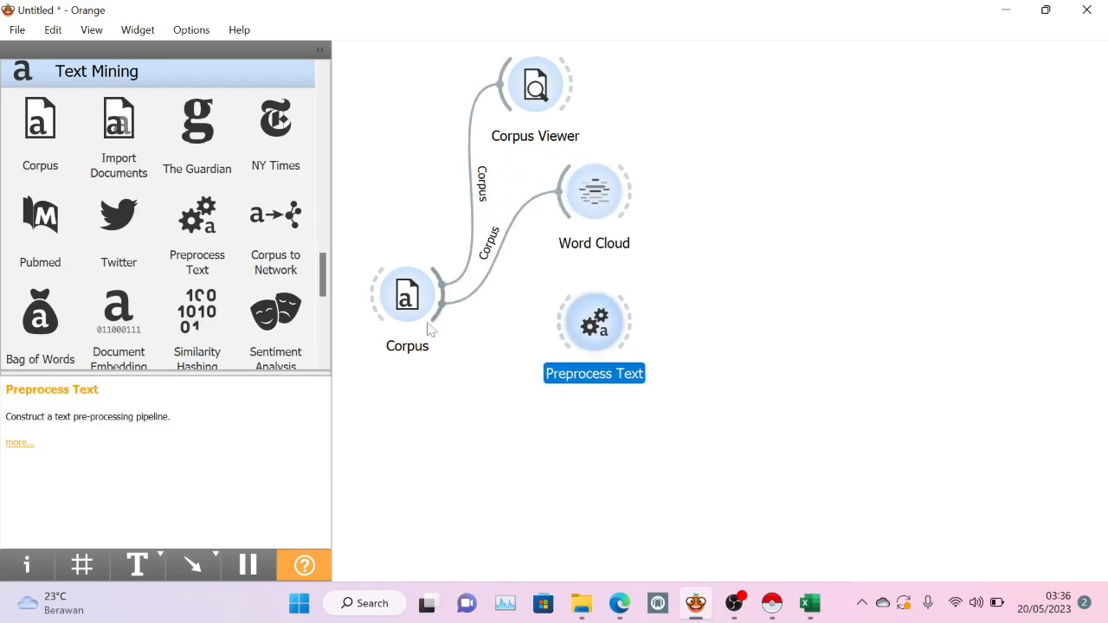
pyautogui.moveTo(435, 322); pyautogui.dragTo(571, 329)
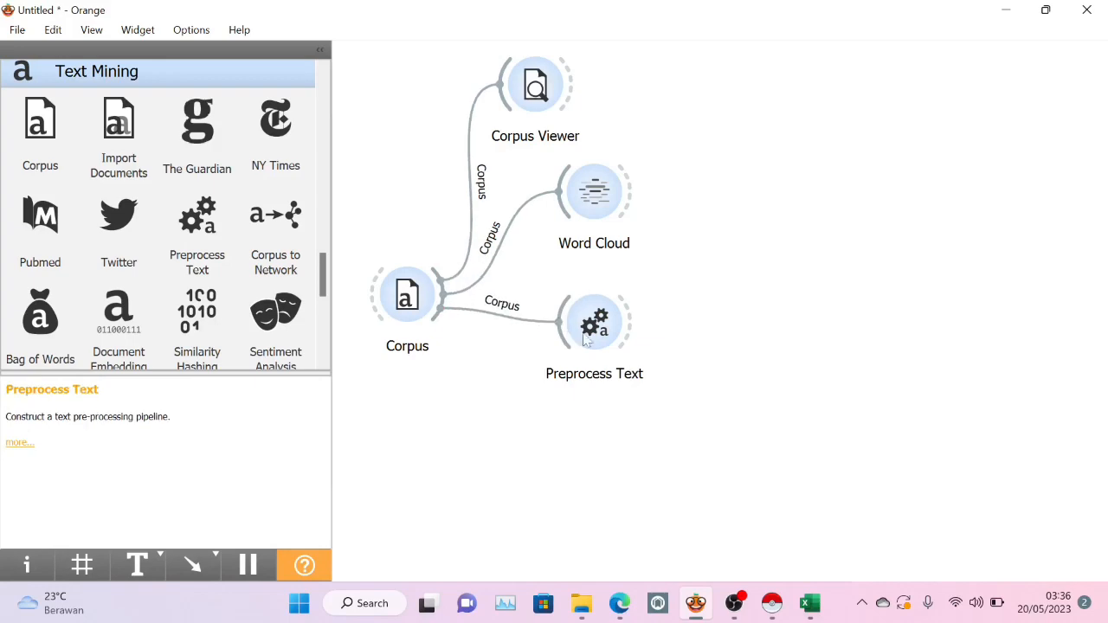
# Step: In Preprocess Text, enable Remove accents and Remove urls, and set the tokenization to Tweet
pyautogui.doubleClick(587, 327)
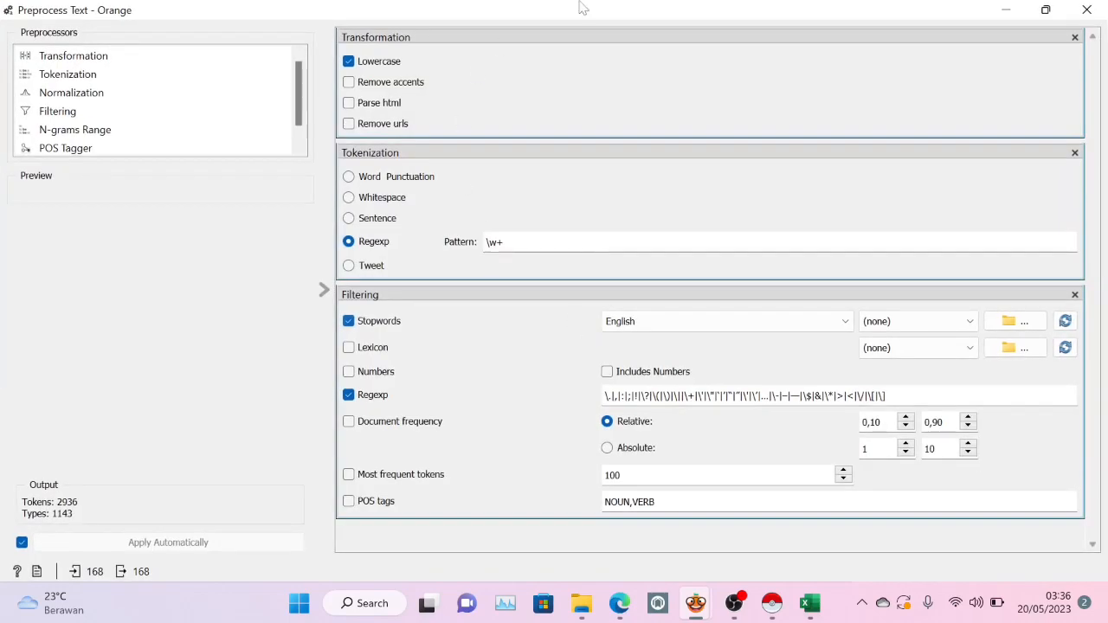
pyautogui.click(372, 83)
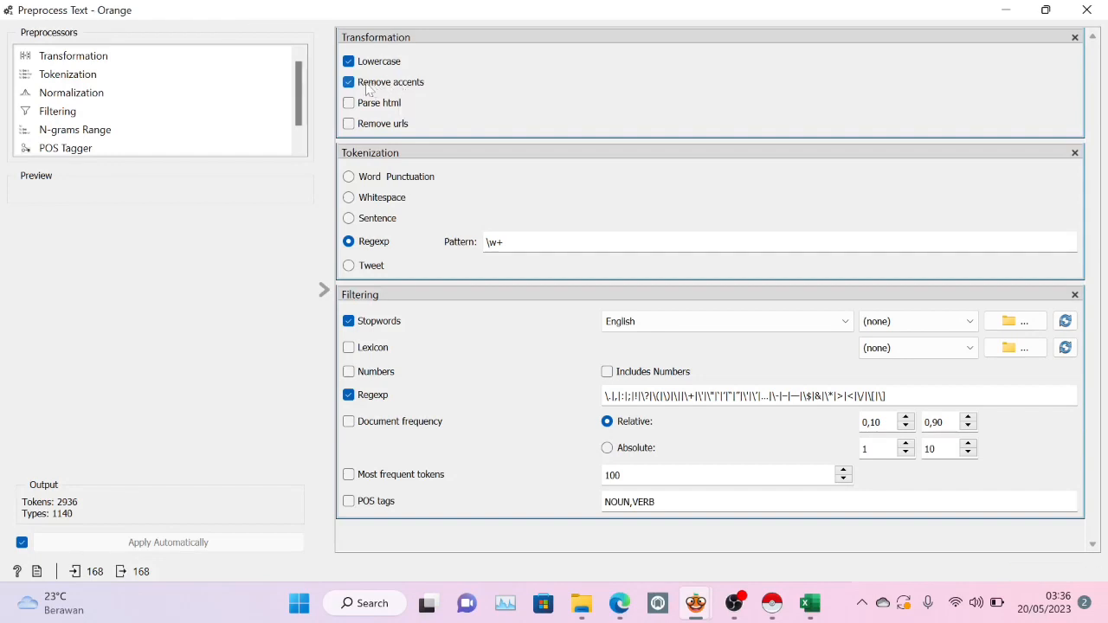
pyautogui.click(350, 130)
pyautogui.click(349, 269)
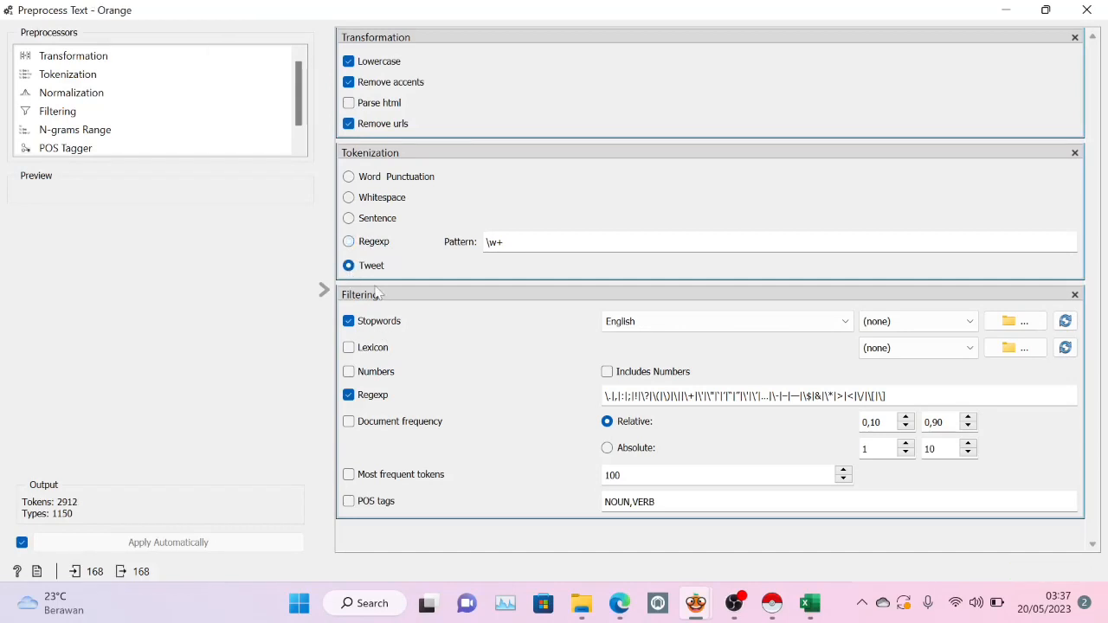
# Step: Set the stopwords language to Indonesian, enable the Document frequency filter, and close the Preprocess Text settings
pyautogui.click(637, 321)
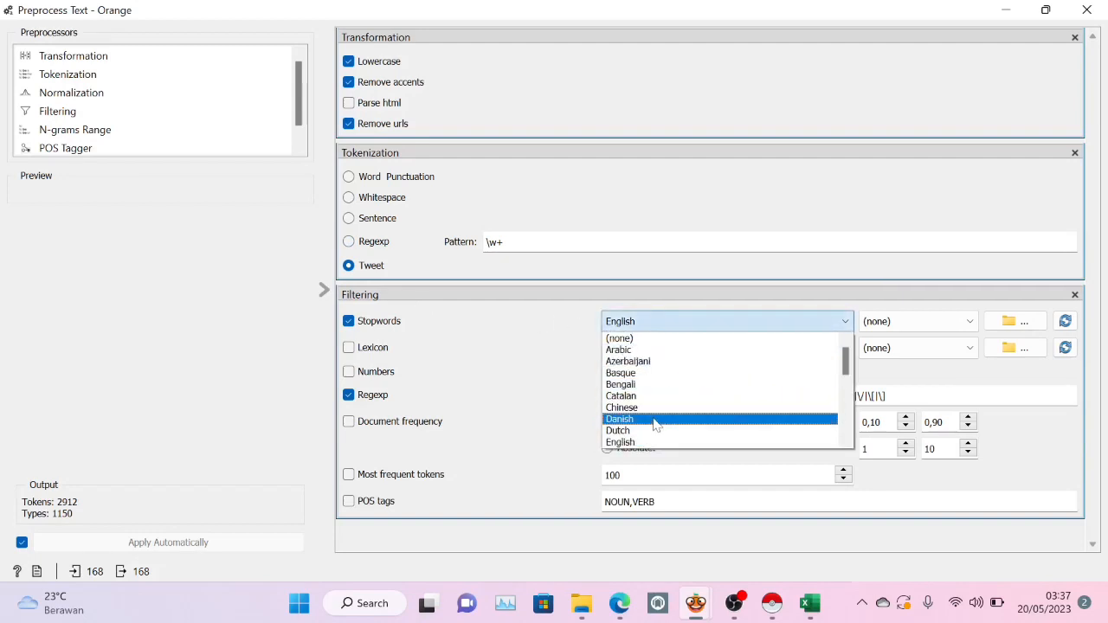
pyautogui.scroll(-1, 656, 423)
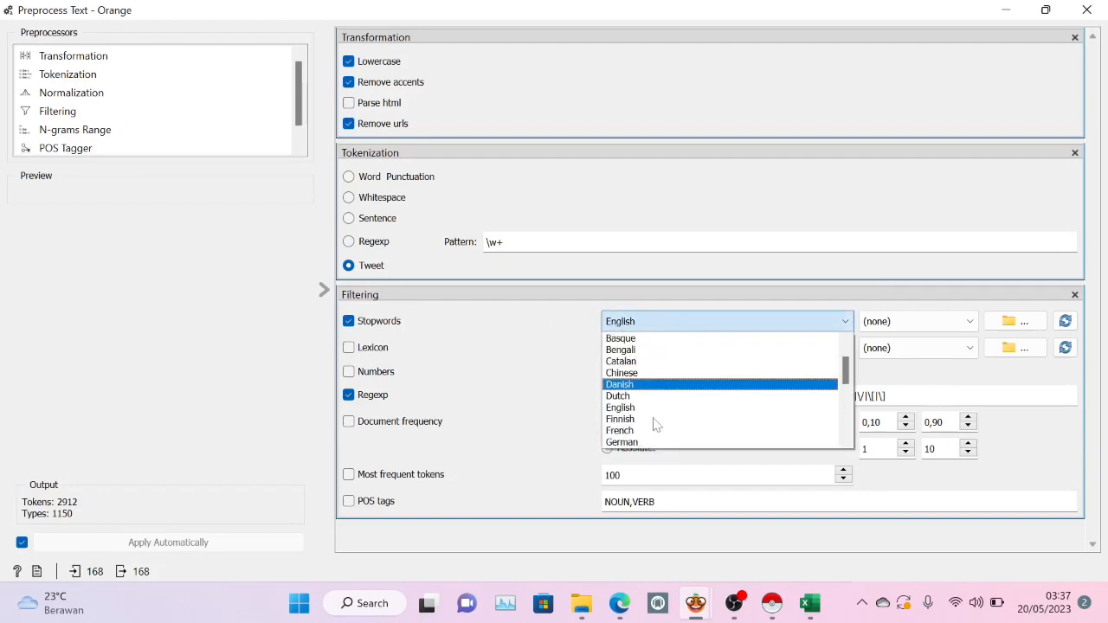
pyautogui.scroll(1, 655, 423)
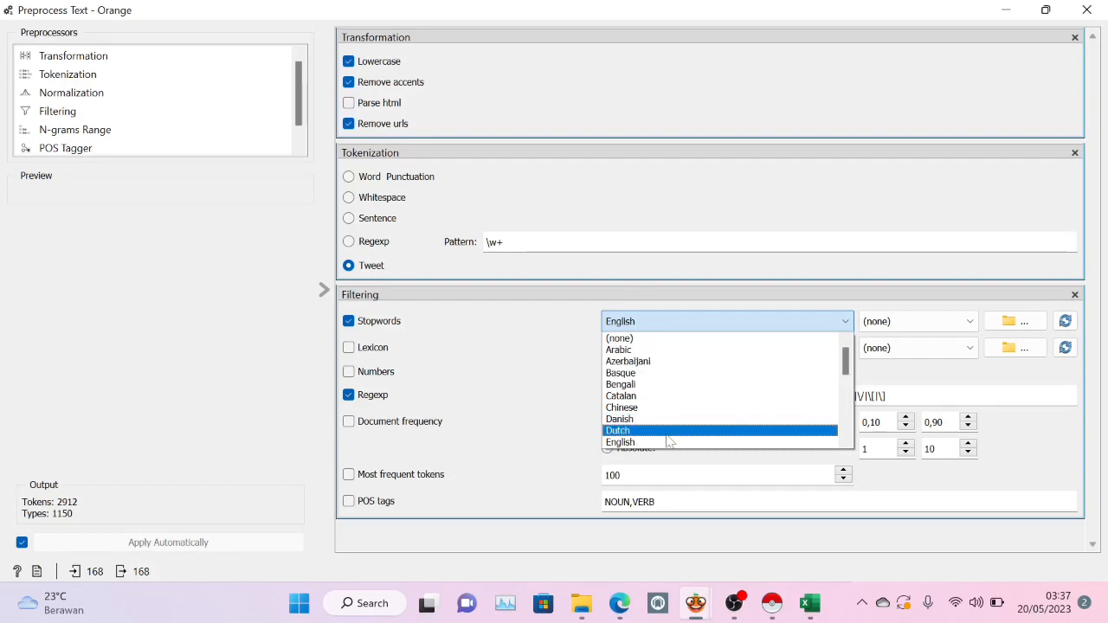
pyautogui.scroll(-4, 668, 441)
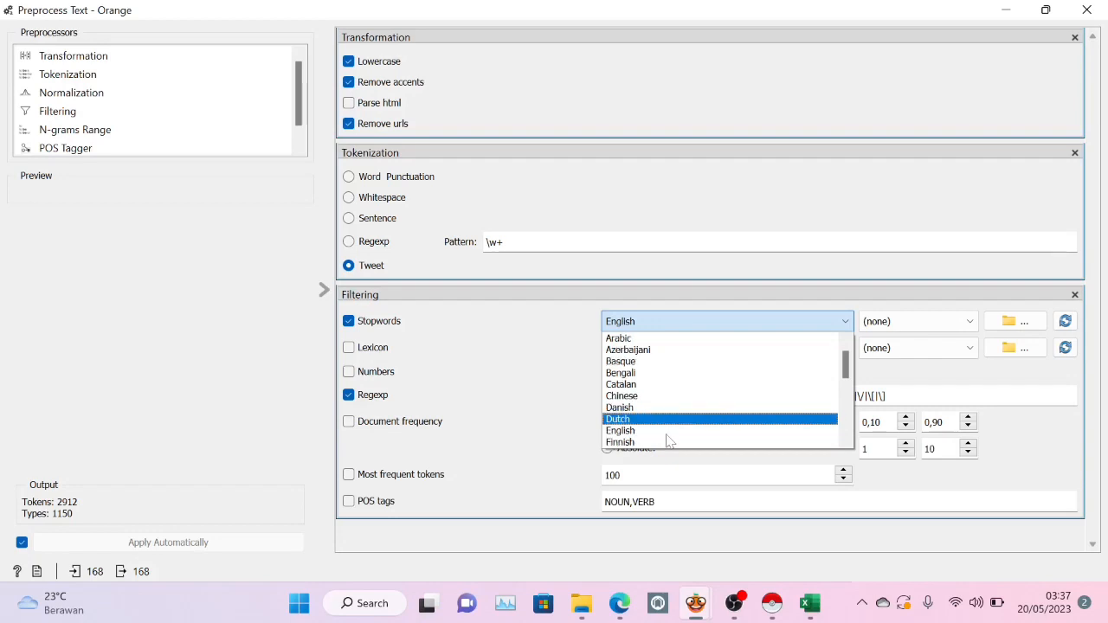
pyautogui.scroll(-1, 667, 441)
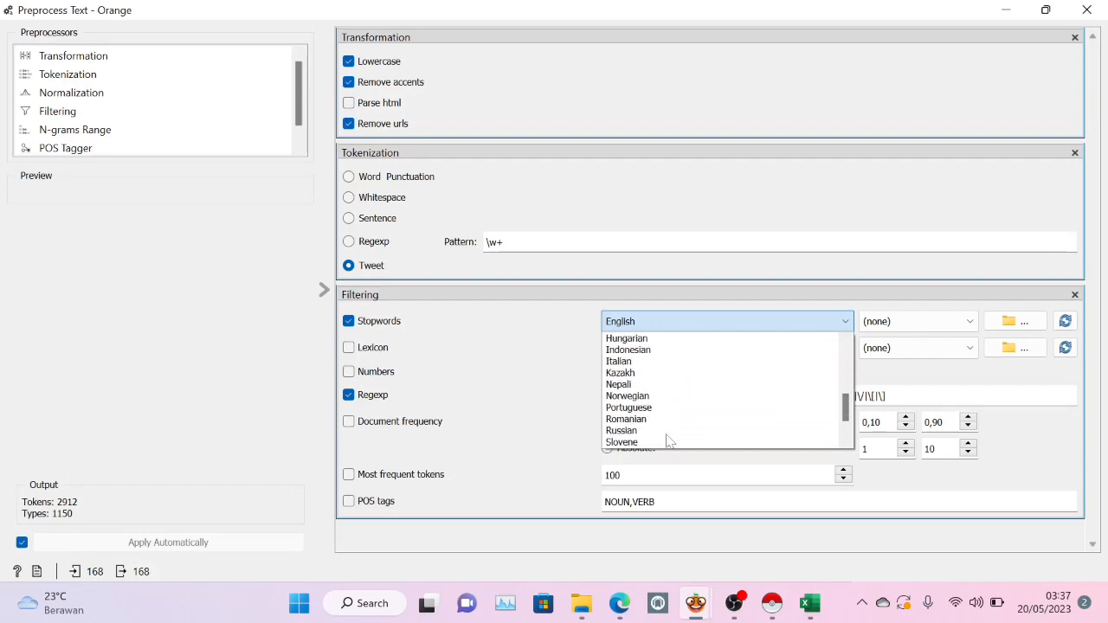
pyautogui.click(655, 351)
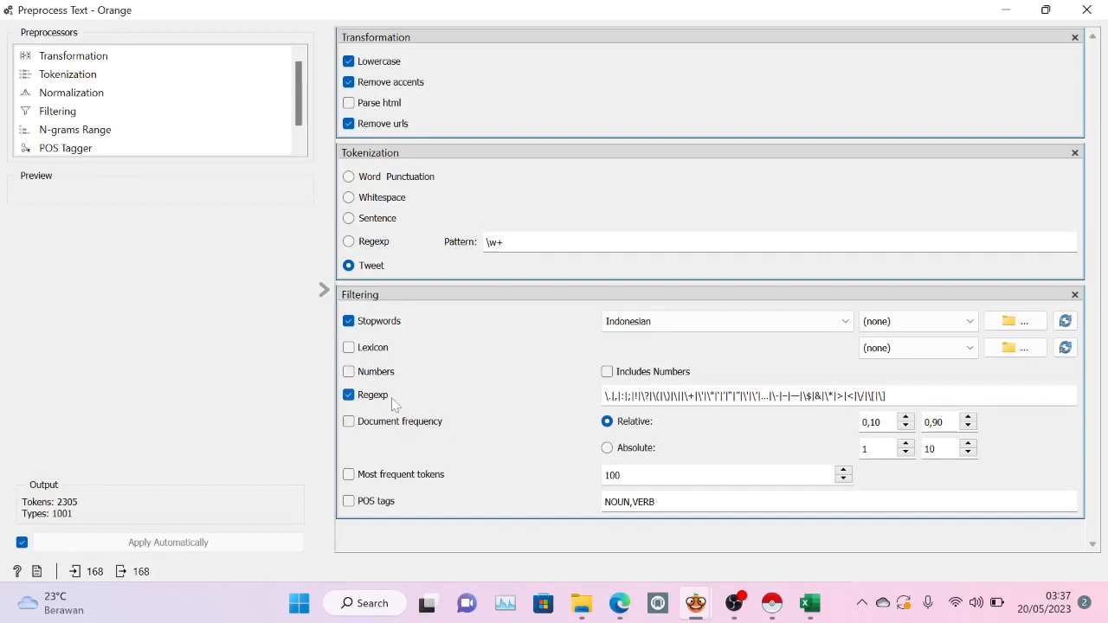
pyautogui.click(354, 427)
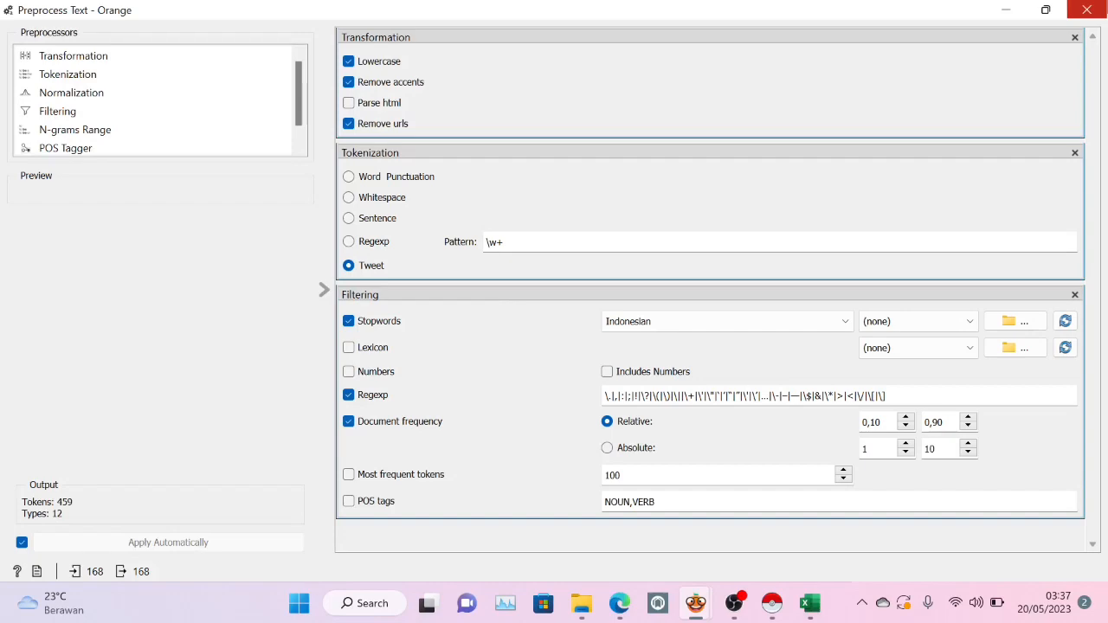
pyautogui.click(1086, 10)
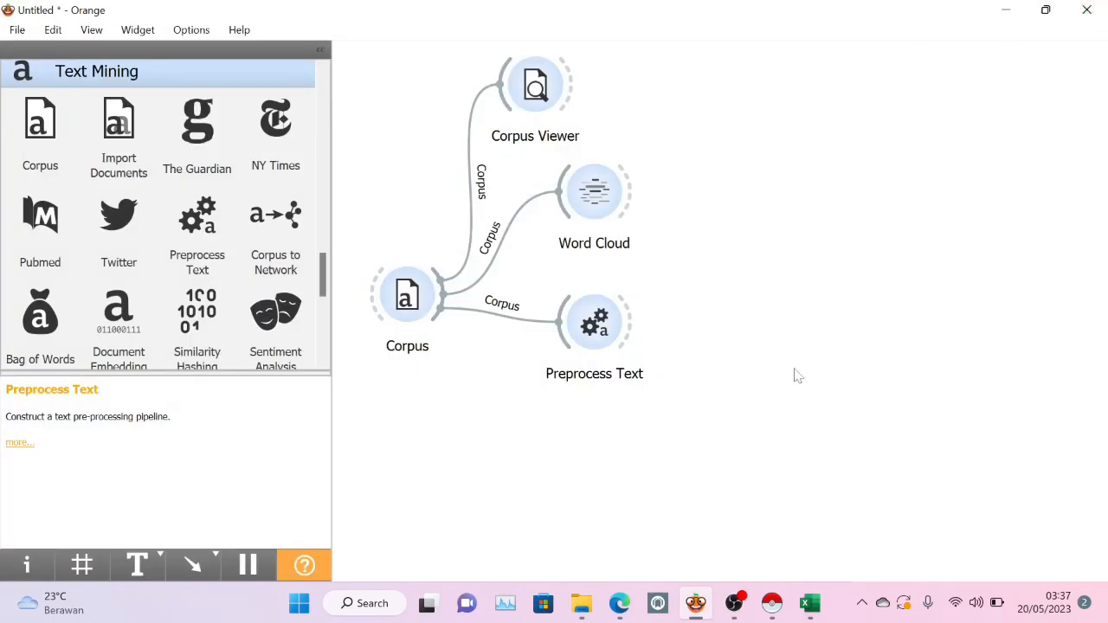
# Step: Add a second Corpus Viewer above and beside Preprocess Text and connect Preprocess Text to it
pyautogui.rightClick(783, 333)
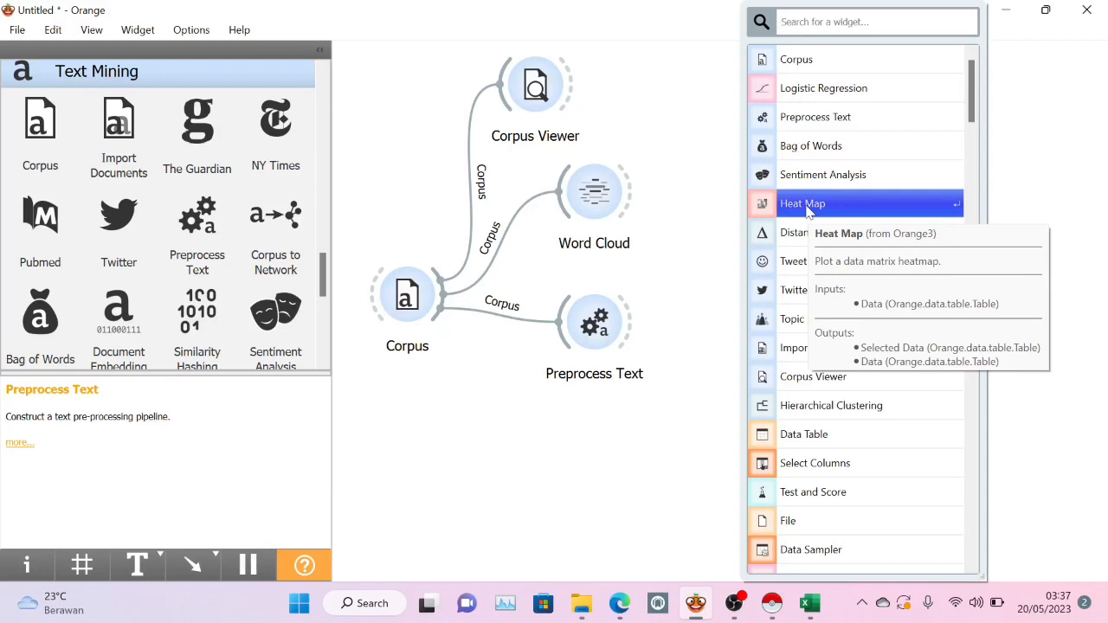
pyautogui.write('cor')
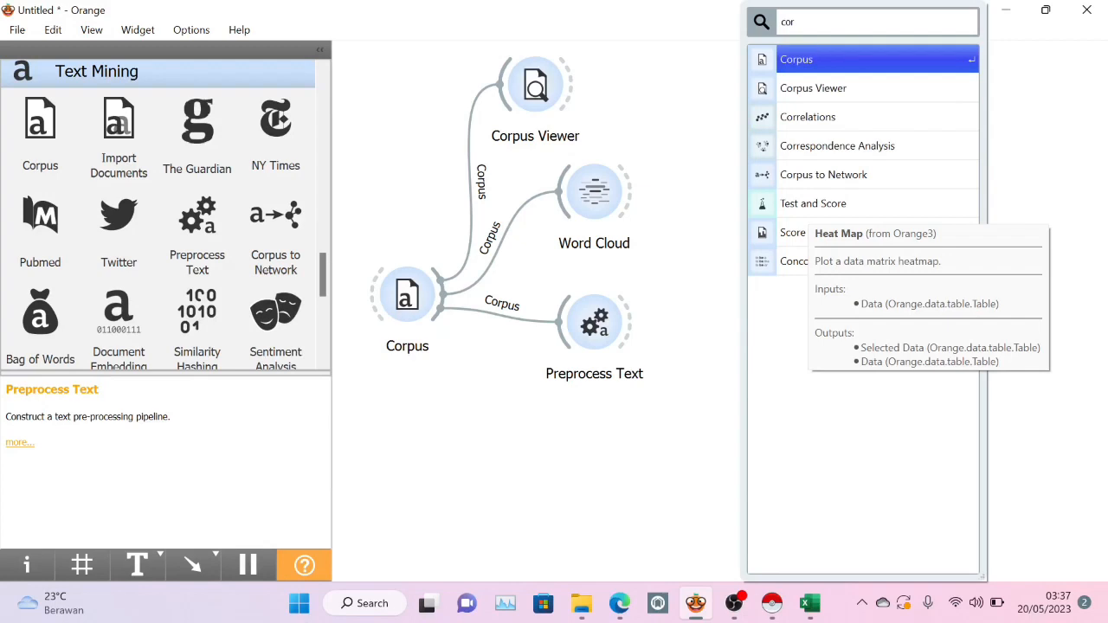
pyautogui.click(816, 88)
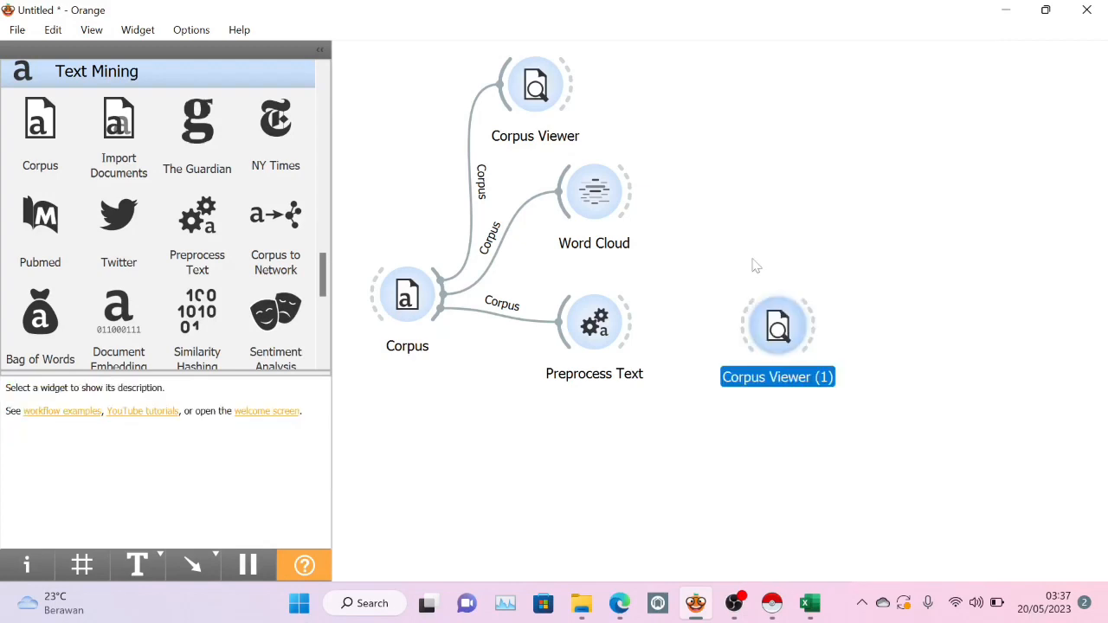
pyautogui.moveTo(784, 332); pyautogui.dragTo(789, 169)
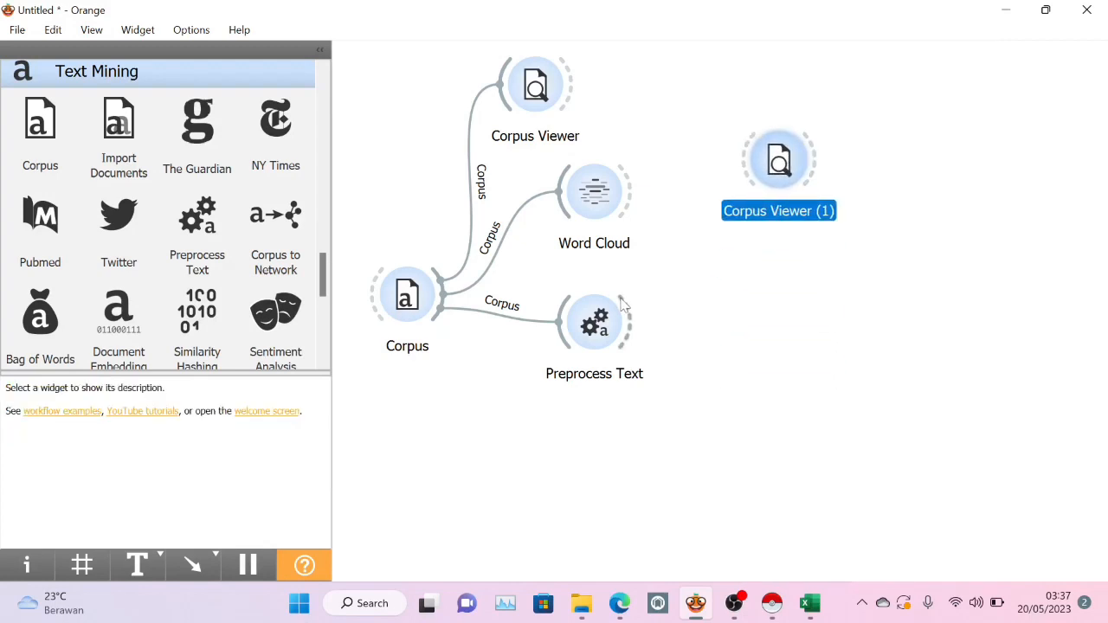
pyautogui.moveTo(630, 308); pyautogui.dragTo(745, 161)
# Step: Add a second Word Cloud below the new Corpus Viewer and connect Preprocess Text to it
pyautogui.doubleClick(761, 338)
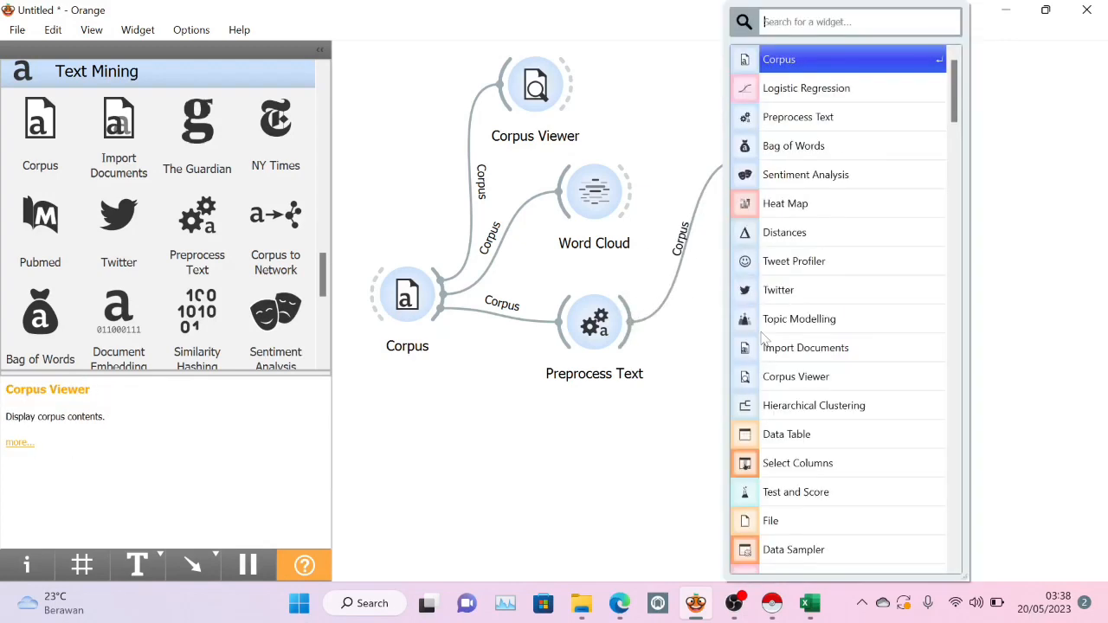
pyautogui.write('word')
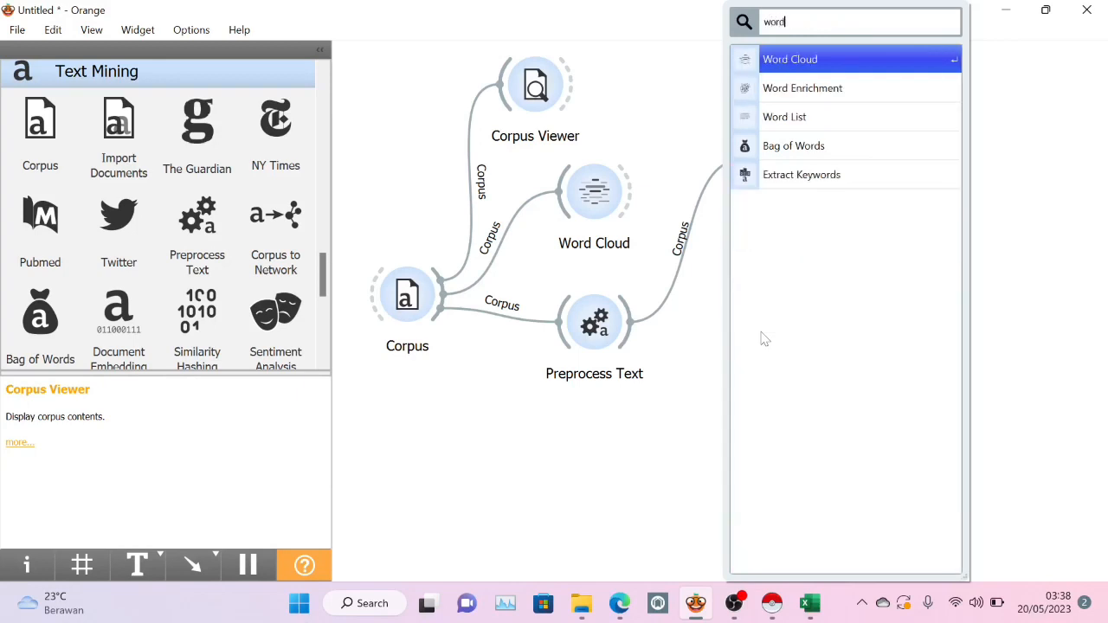
pyautogui.press('Return')
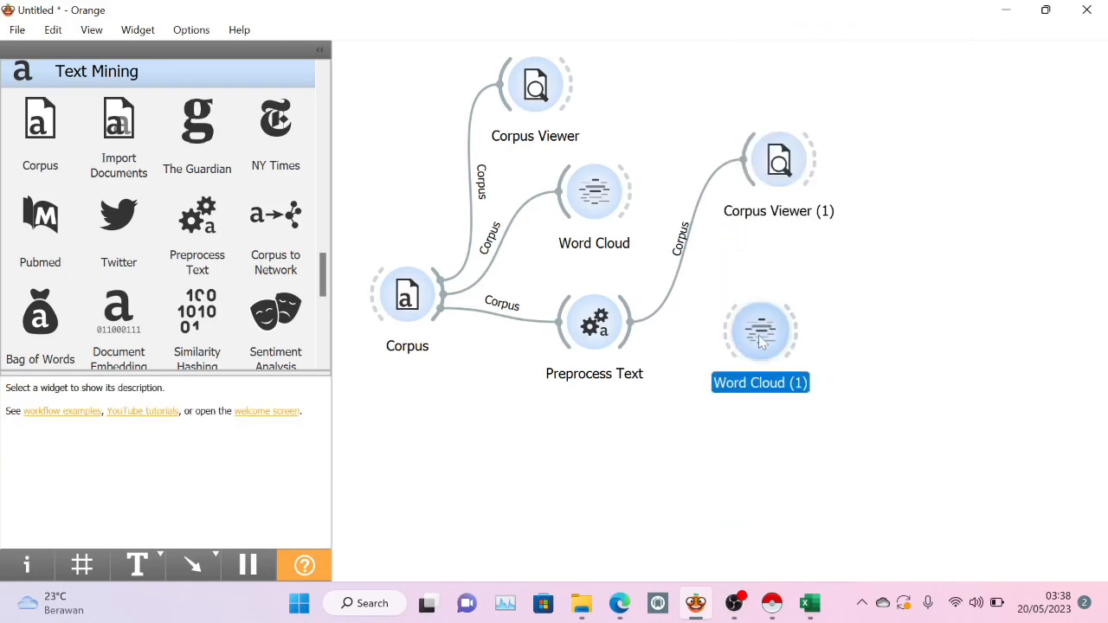
pyautogui.moveTo(632, 324); pyautogui.dragTo(798, 286)
# Step: Open the second Corpus Viewer, read several of the first seven preprocessed tweet documents, and close the viewer
pyautogui.doubleClick(783, 160)
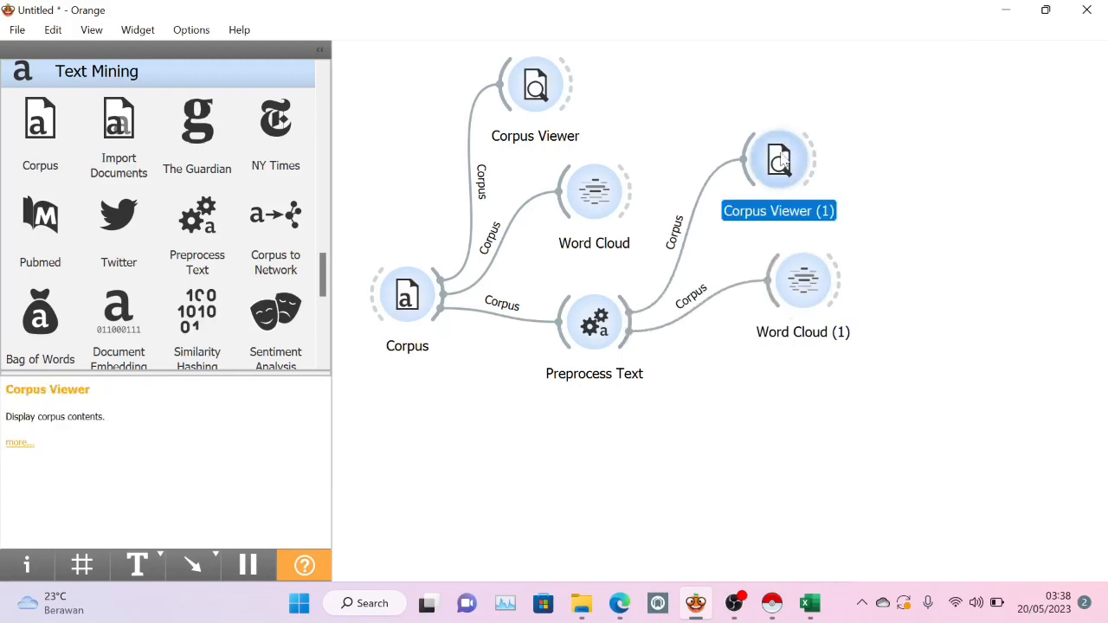
pyautogui.click(426, 128)
pyautogui.click(420, 170)
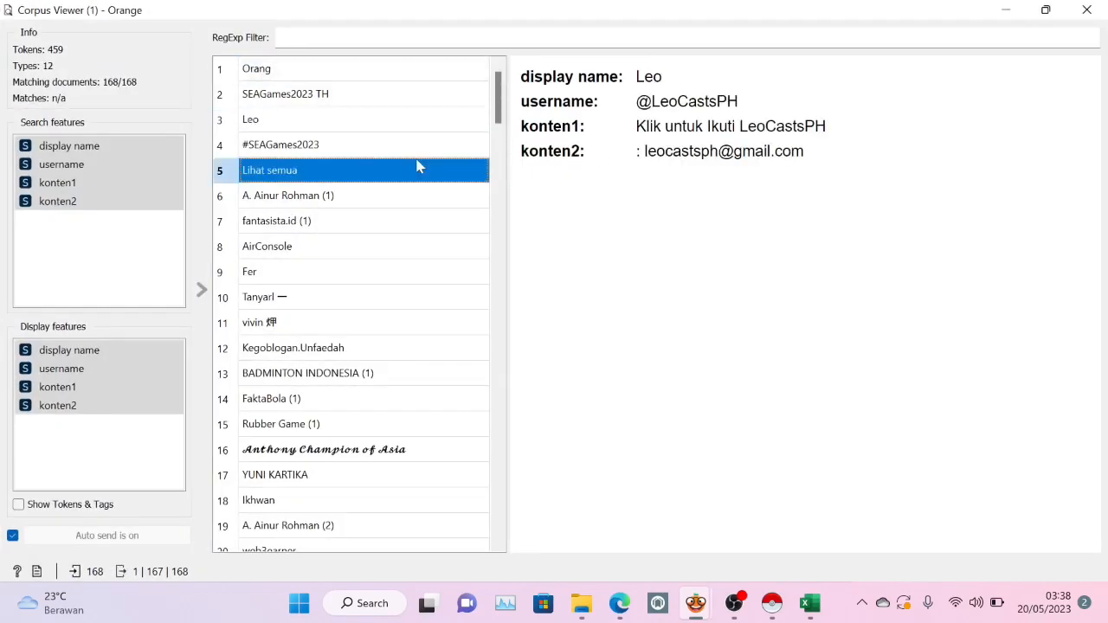
pyautogui.click(421, 192)
pyautogui.click(413, 222)
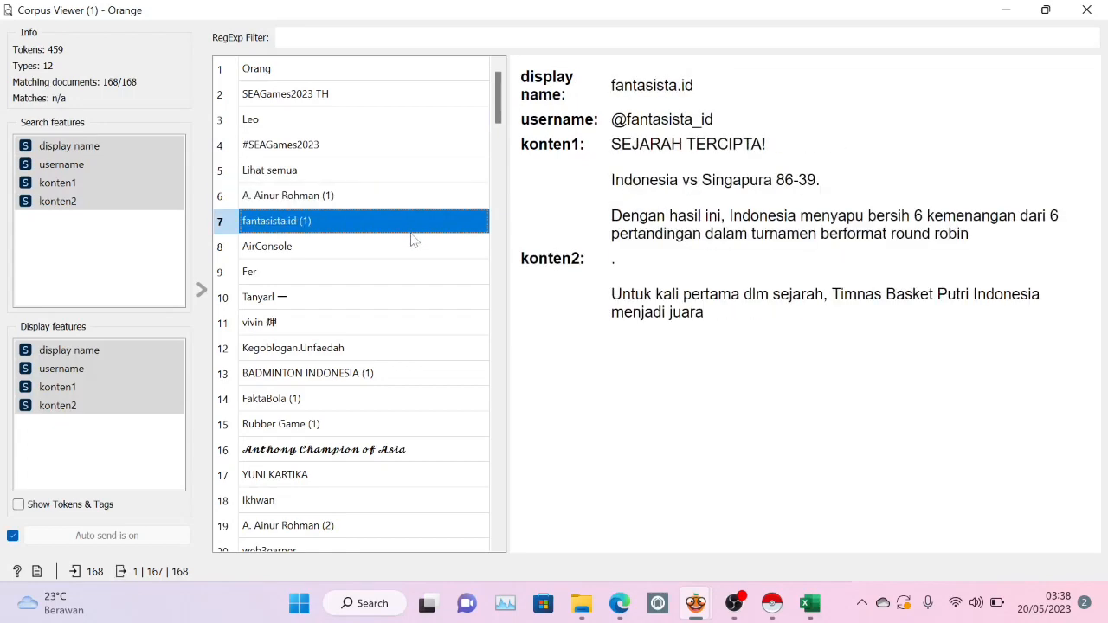
pyautogui.click(1087, 9)
# Step: Open the second Word Cloud and examine the words and weights left after preprocessing
pyautogui.doubleClick(804, 288)
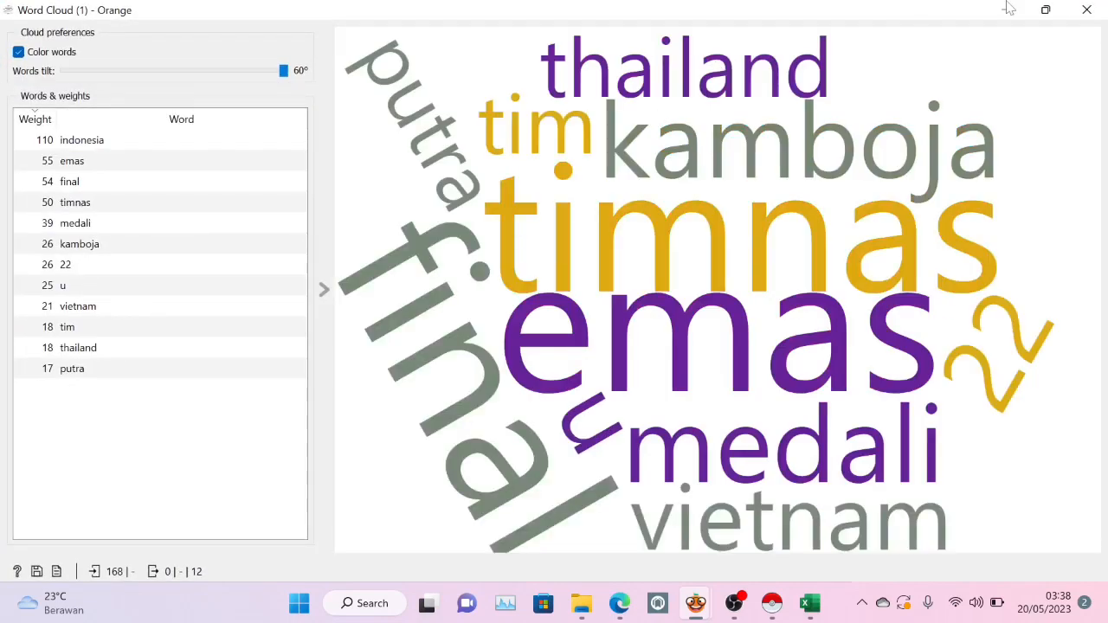
# Step: Place the original and preprocessed Word Cloud windows side by side and compare their words and weights
pyautogui.moveTo(1030, 7)
pyautogui.click(980, 56)
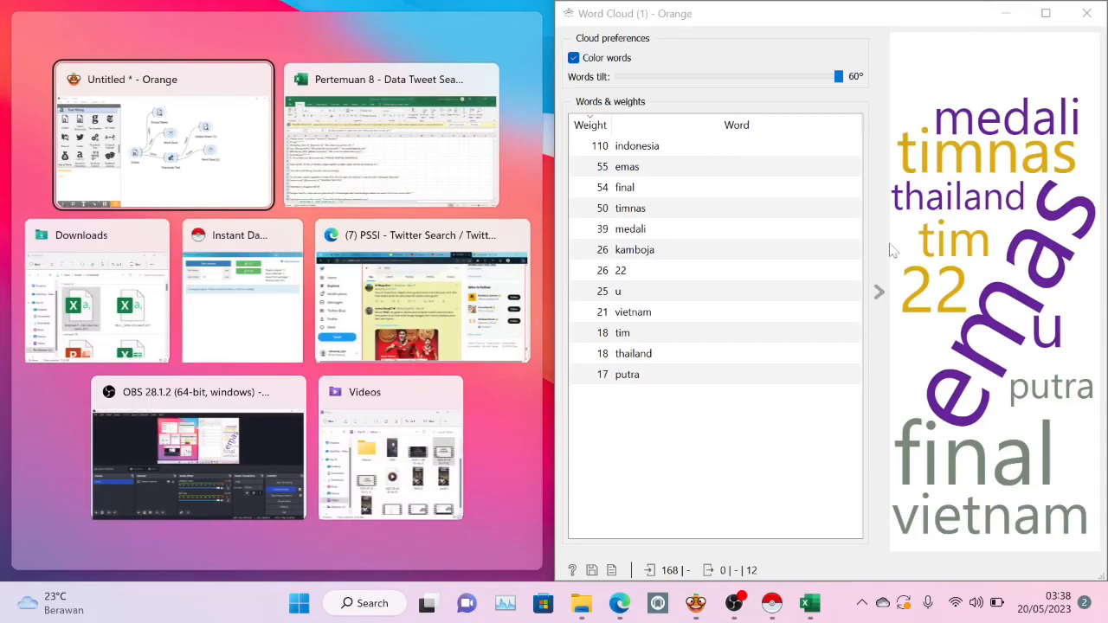
pyautogui.click(242, 156)
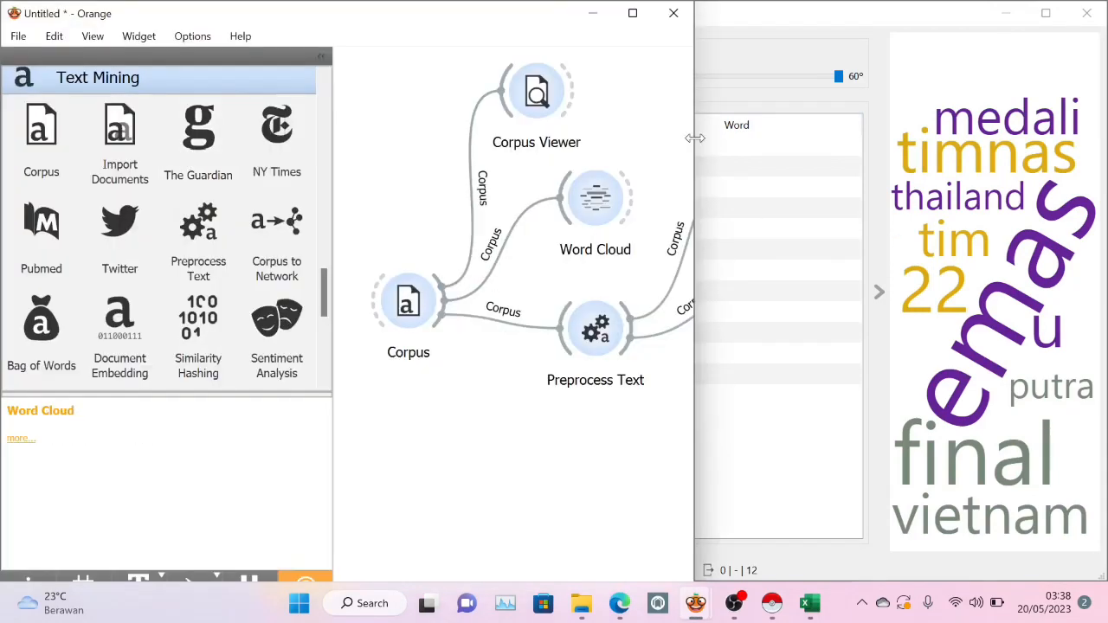
pyautogui.moveTo(694, 138); pyautogui.dragTo(1041, 129)
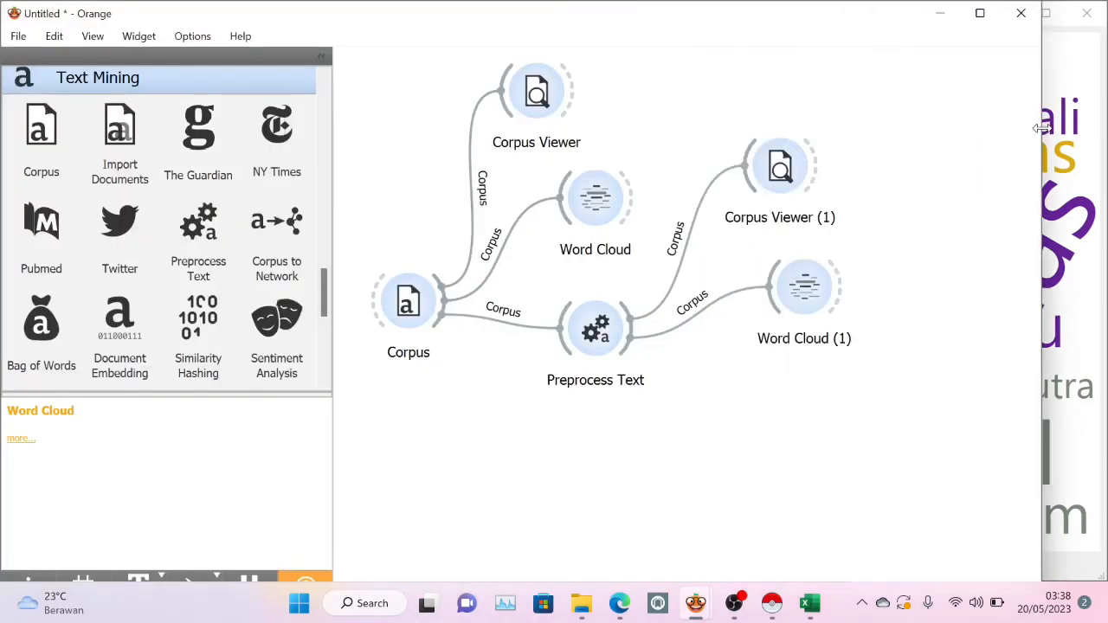
pyautogui.click(618, 201)
pyautogui.doubleClick(617, 200)
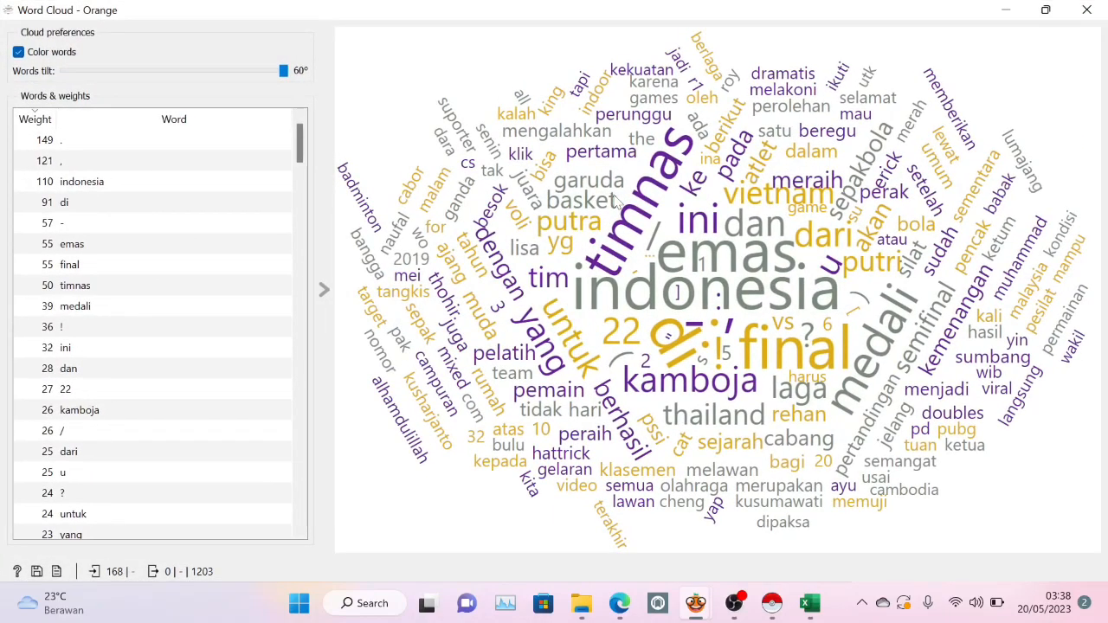
pyautogui.press('super+Left')
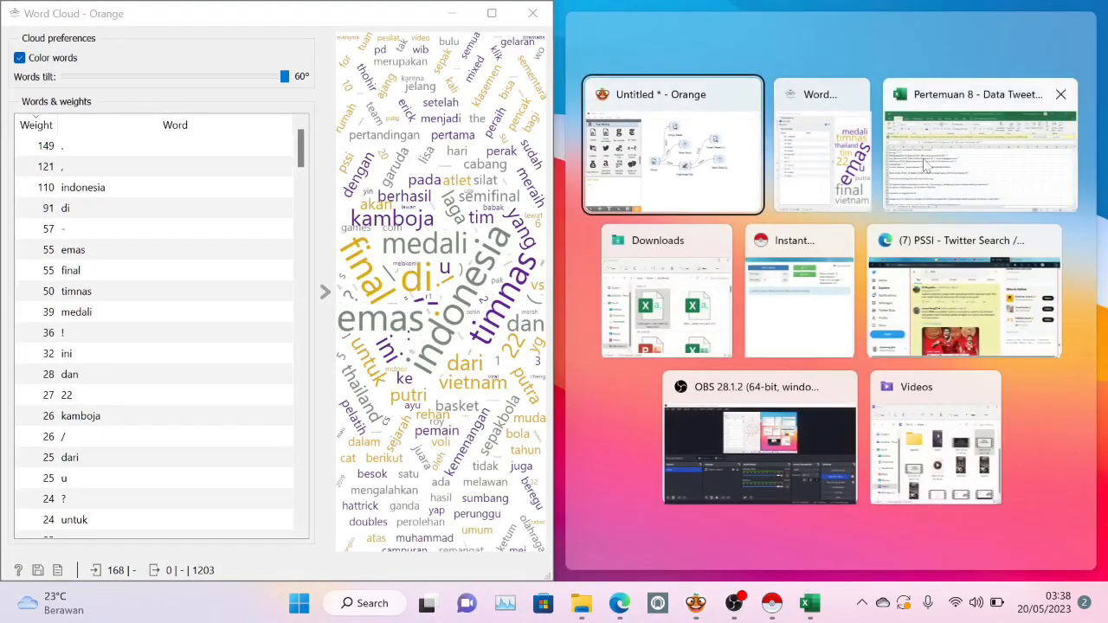
pyautogui.click(822, 158)
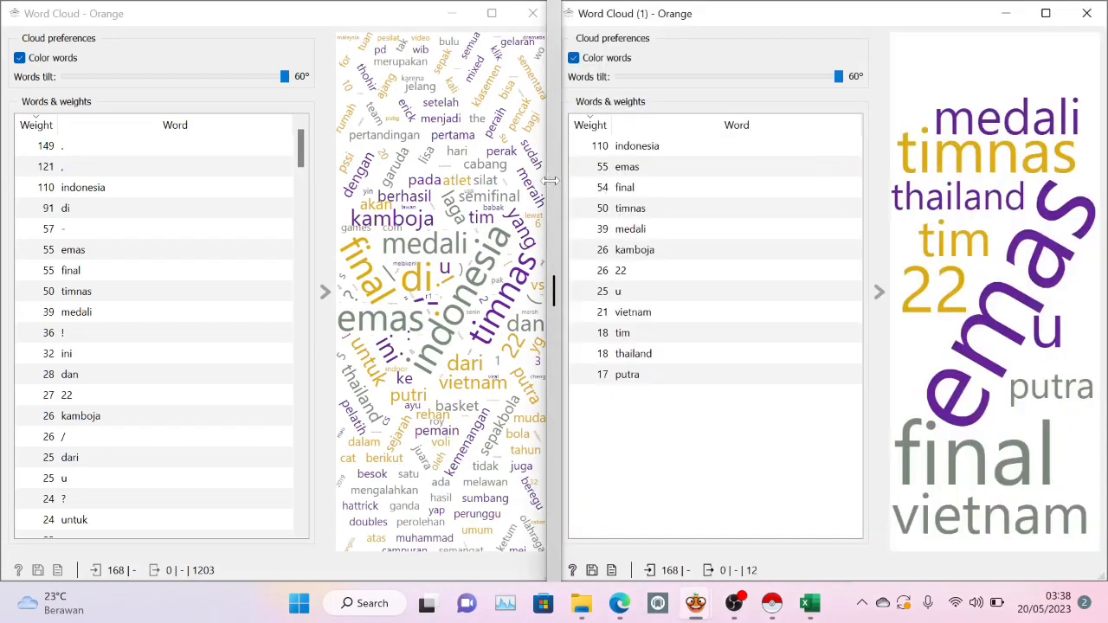
pyautogui.moveTo(554, 180); pyautogui.dragTo(552, 178)
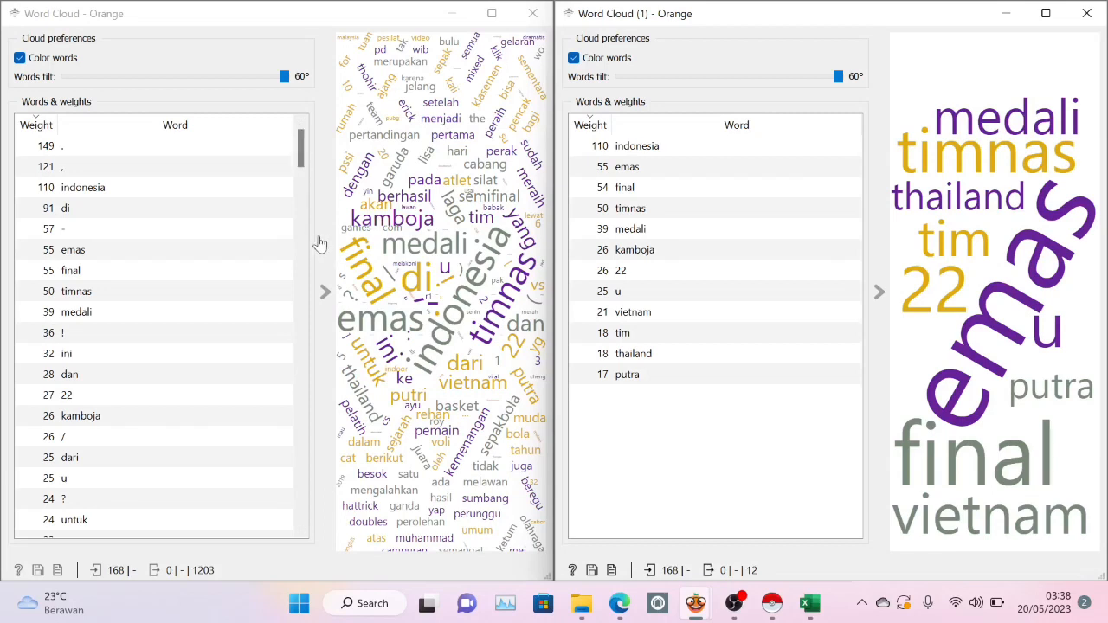
pyautogui.click(340, 240)
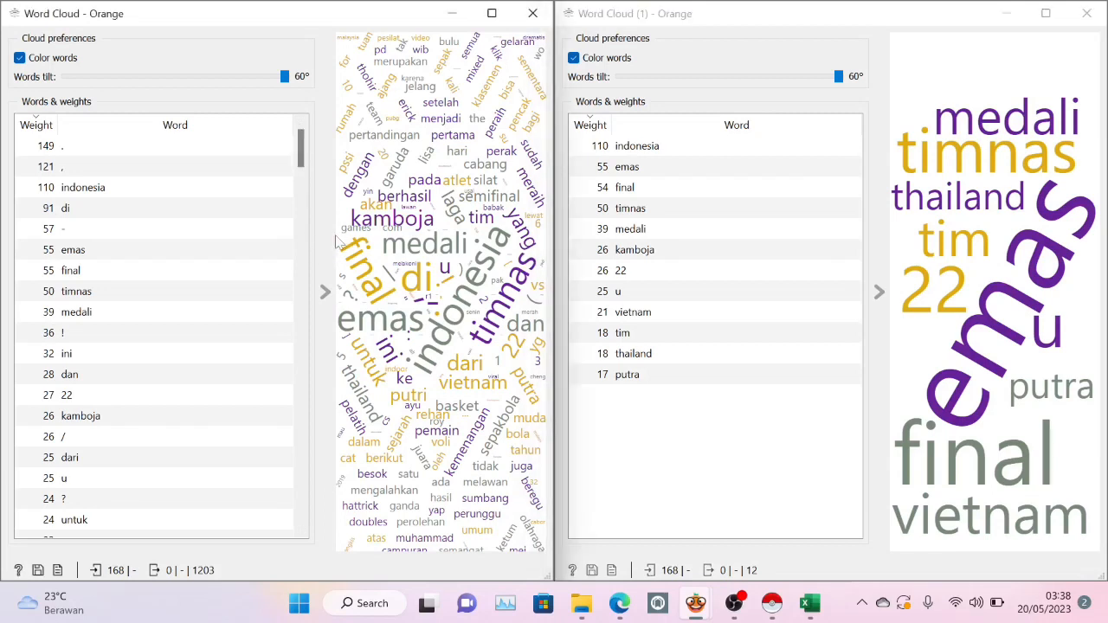
pyautogui.click(894, 199)
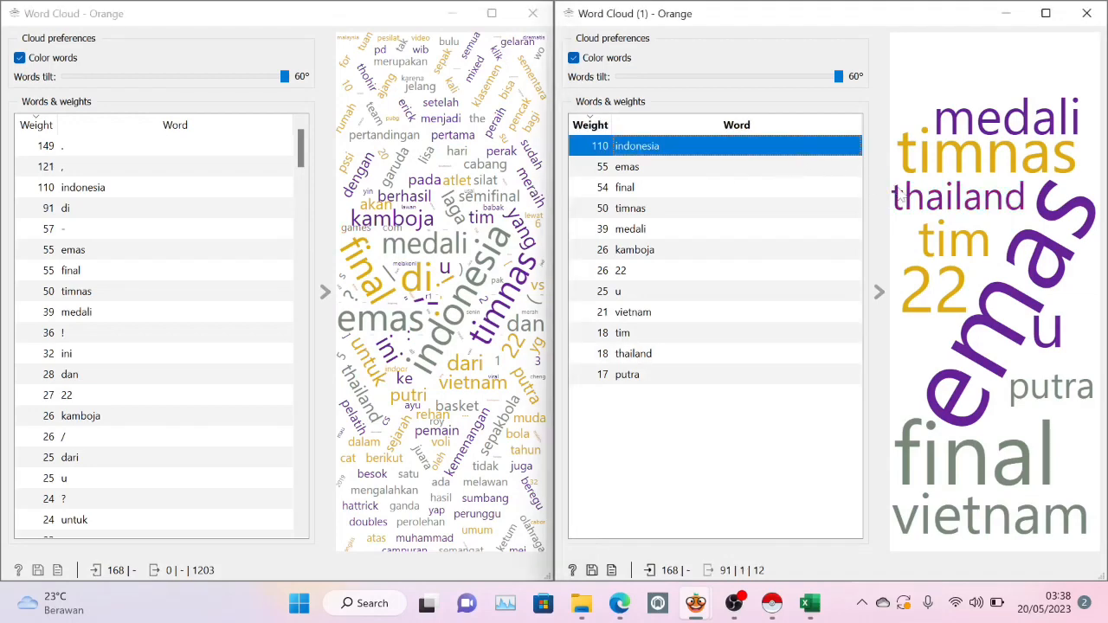
# Step: Enlarge the preprocessed Word Cloud, set its words tilt to no, and close both word cloud windows after viewing them
pyautogui.click(889, 247)
pyautogui.click(878, 292)
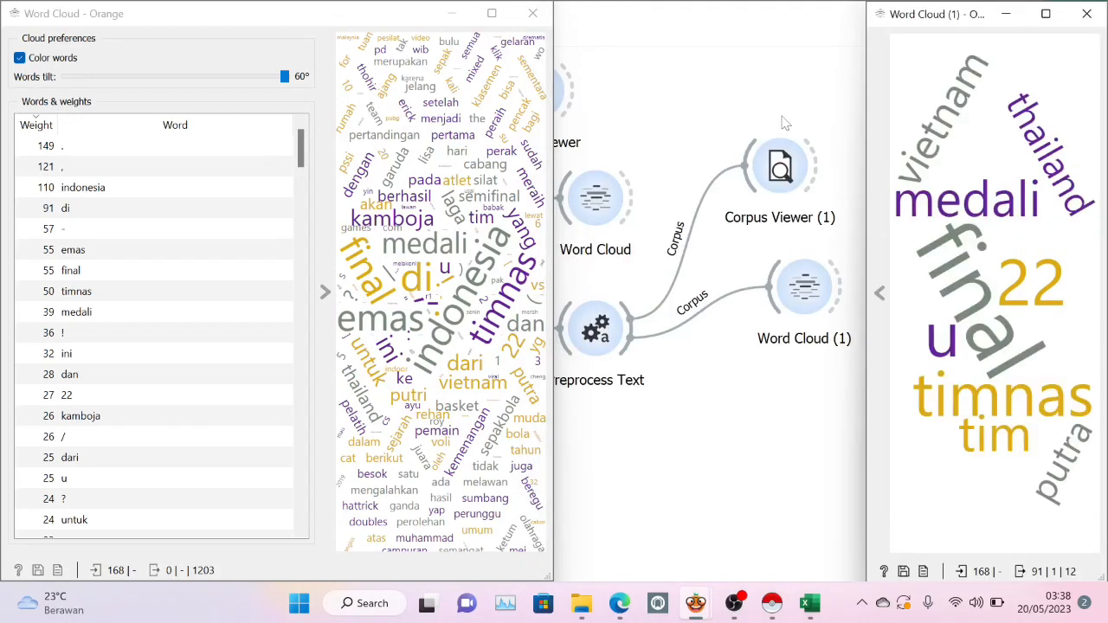
pyautogui.click(1041, 14)
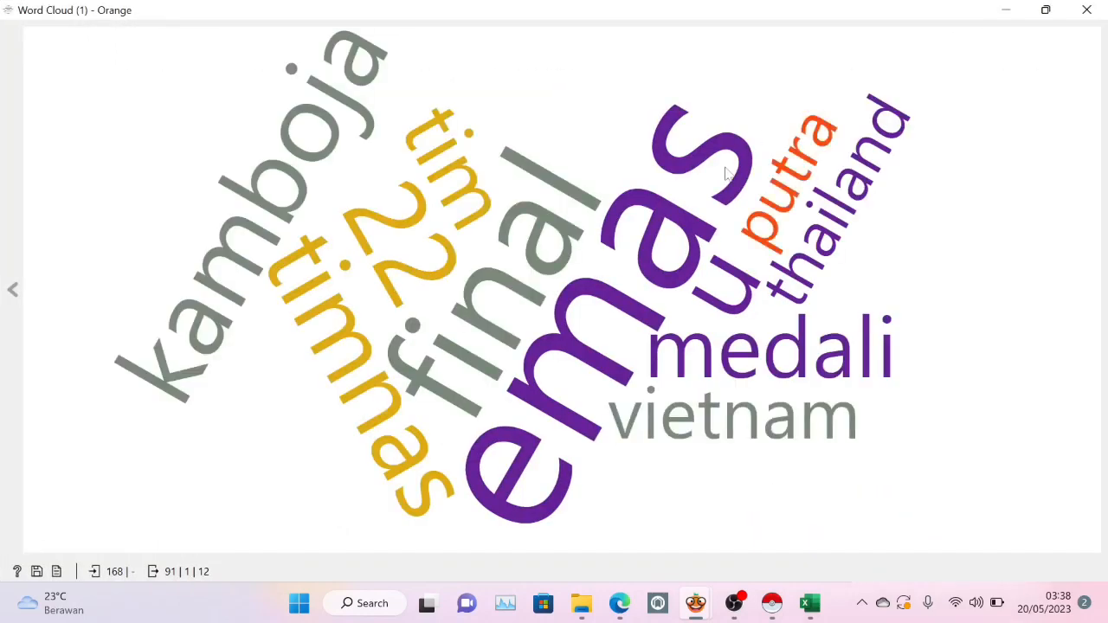
pyautogui.click(10, 291)
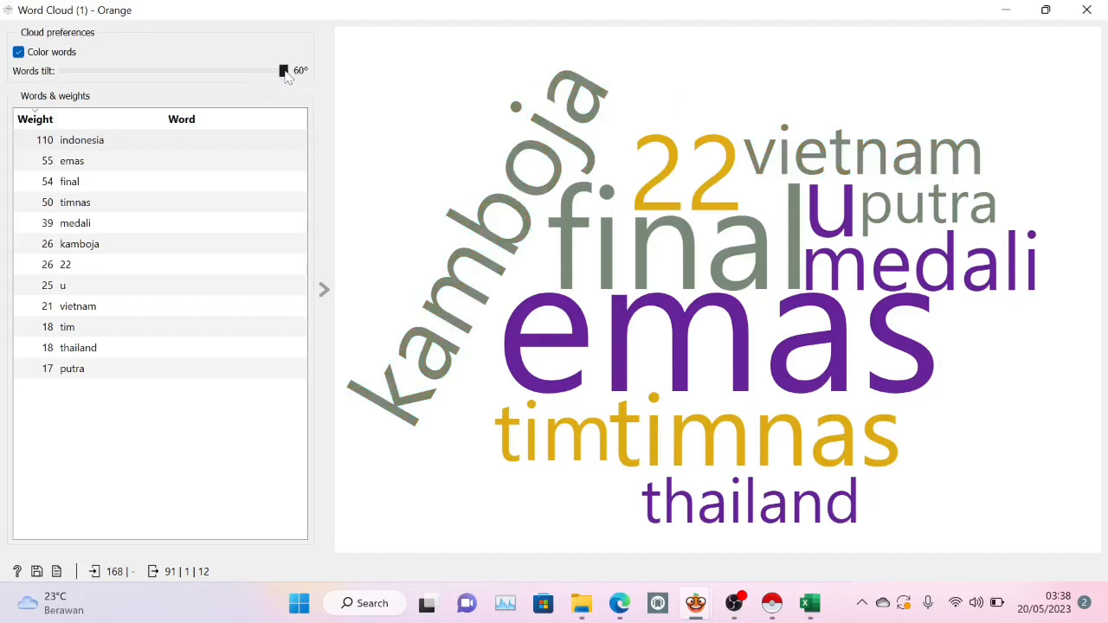
pyautogui.moveTo(130, 76); pyautogui.dragTo(75, 79)
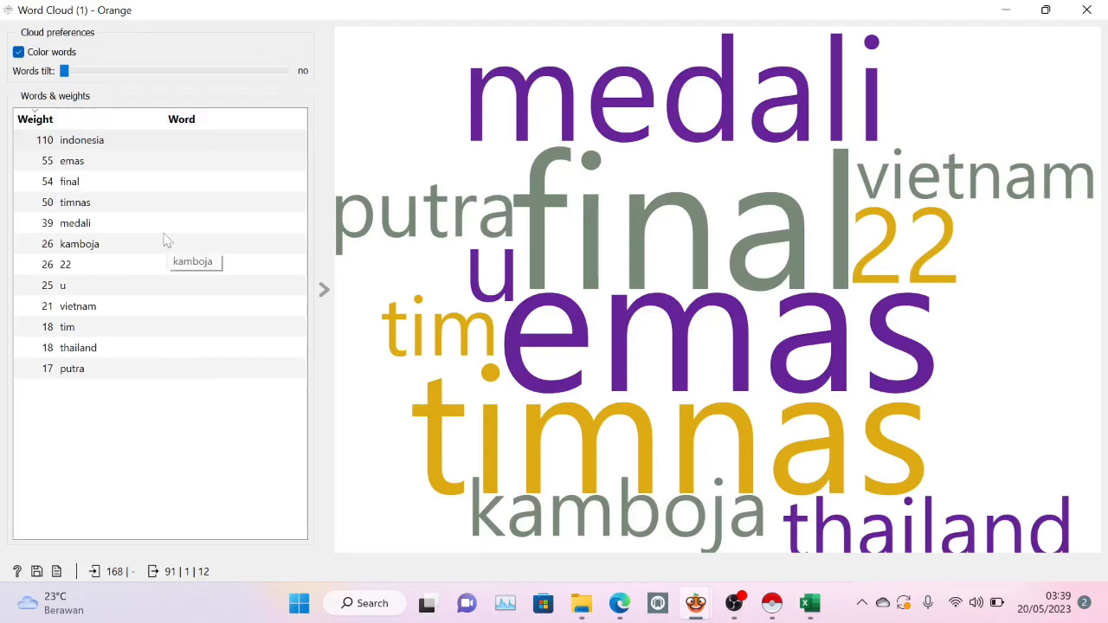
pyautogui.click(1087, 9)
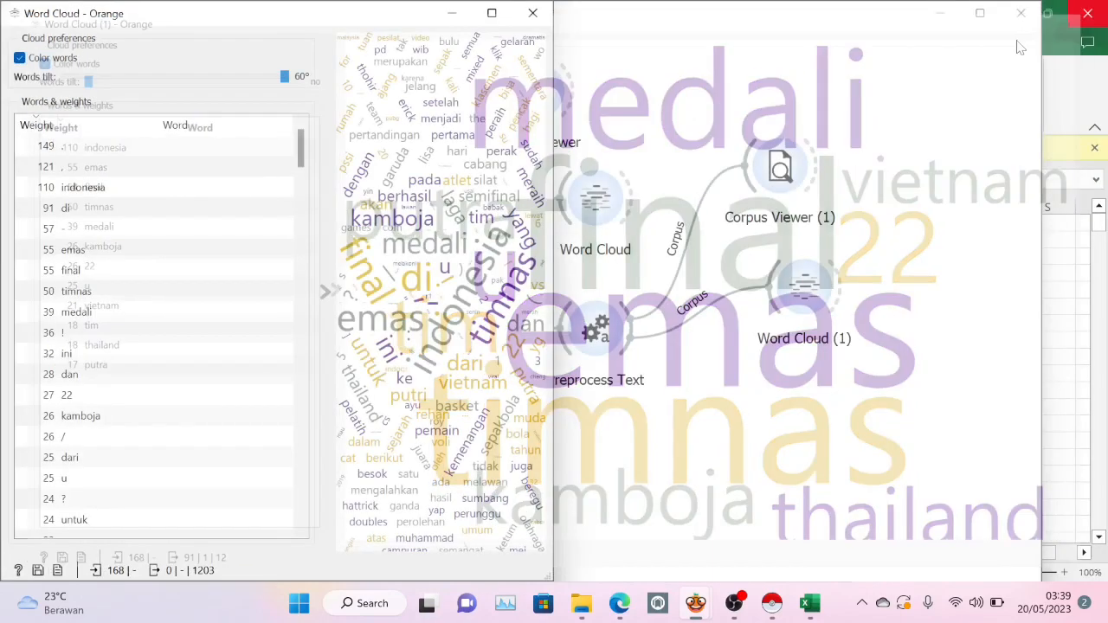
pyautogui.click(491, 13)
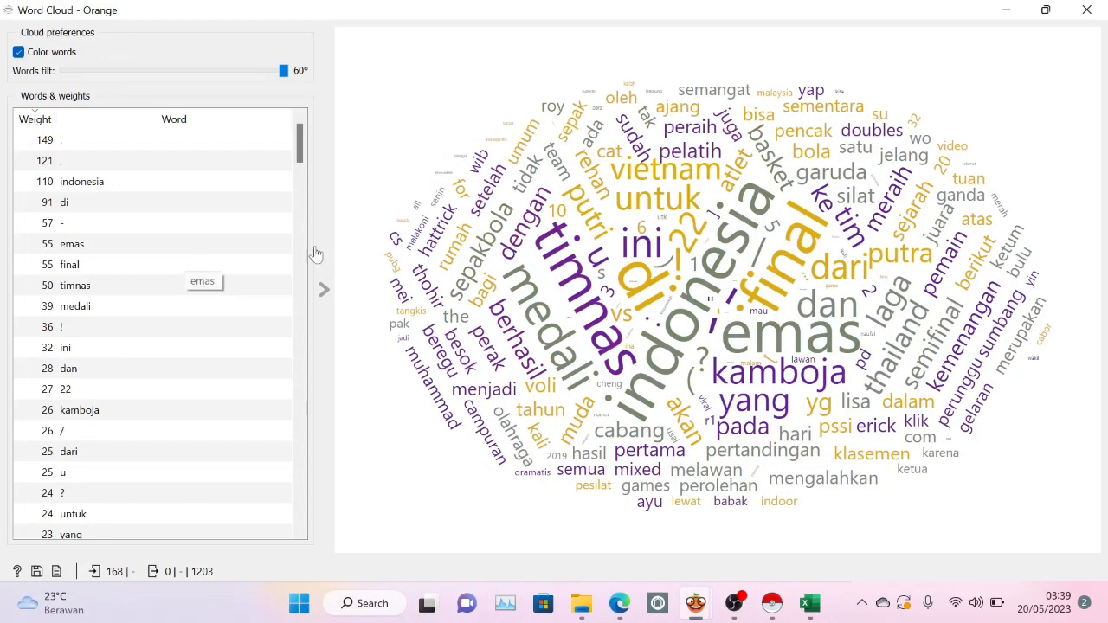
pyautogui.click(1083, 10)
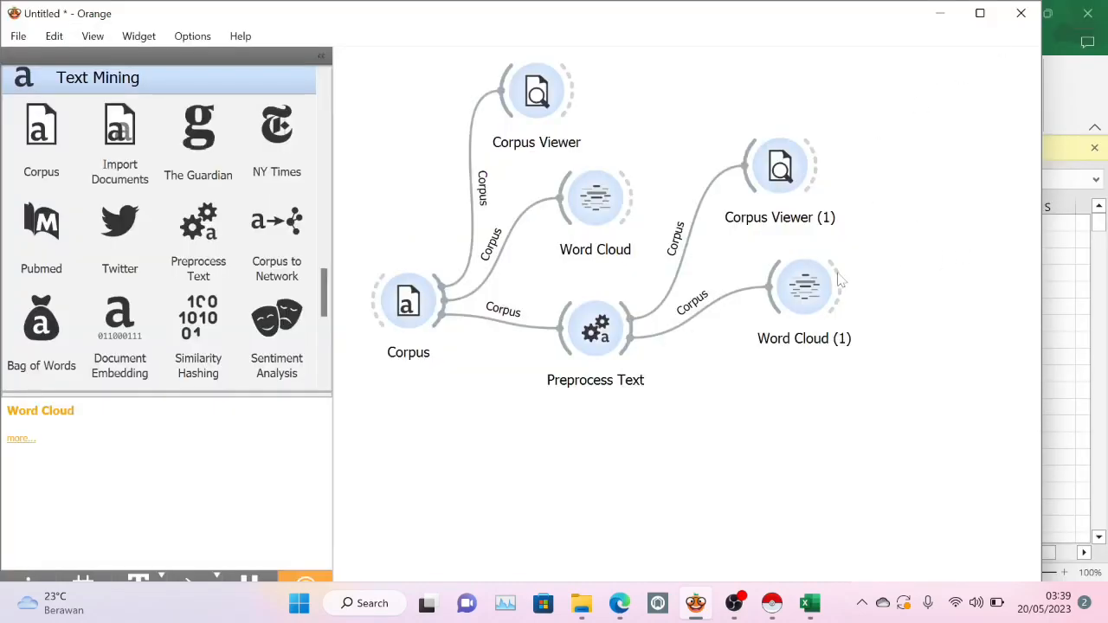
# Step: Move the second Corpus Viewer and second Word Cloud up, stacking them above the space beside Preprocess Text
pyautogui.moveTo(838, 279); pyautogui.dragTo(873, 248)
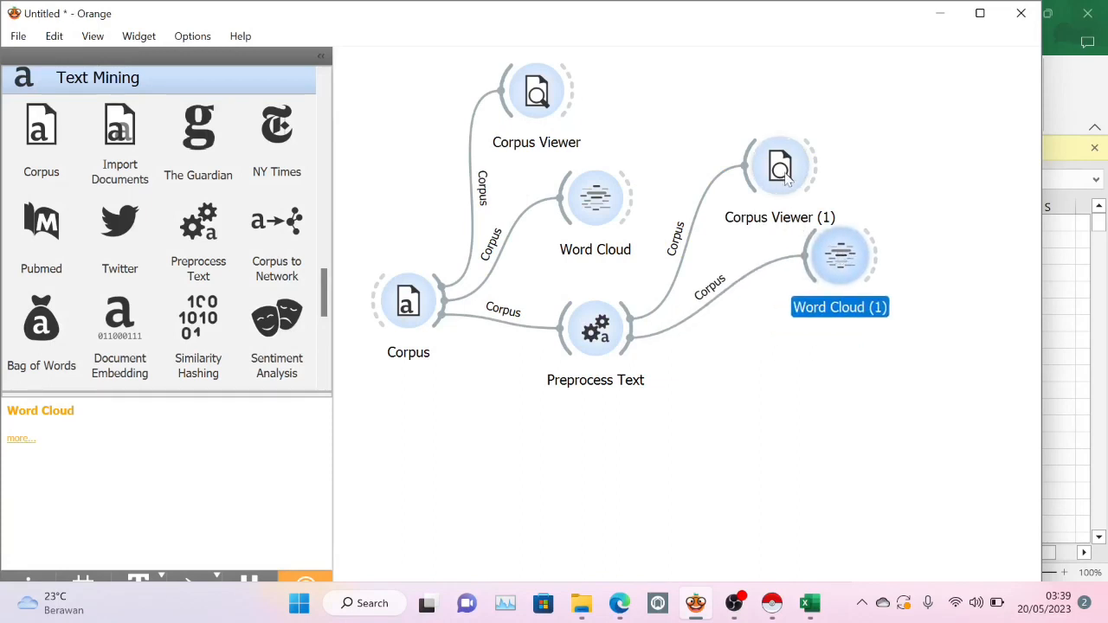
pyautogui.moveTo(785, 173); pyautogui.dragTo(731, 95)
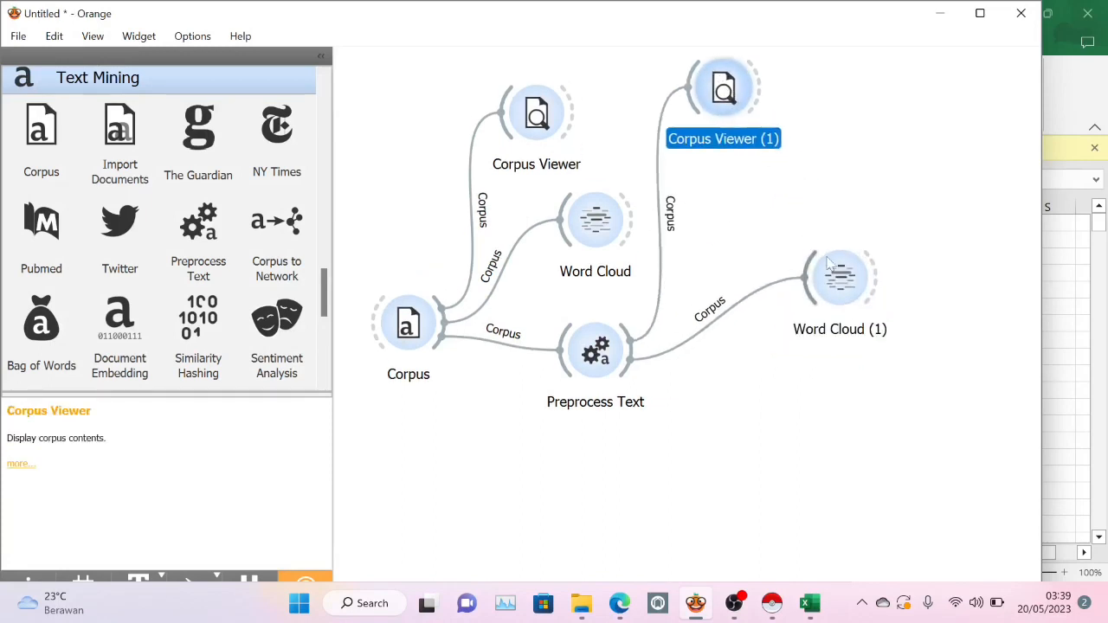
pyautogui.moveTo(827, 261); pyautogui.dragTo(742, 189)
pyautogui.click(771, 361)
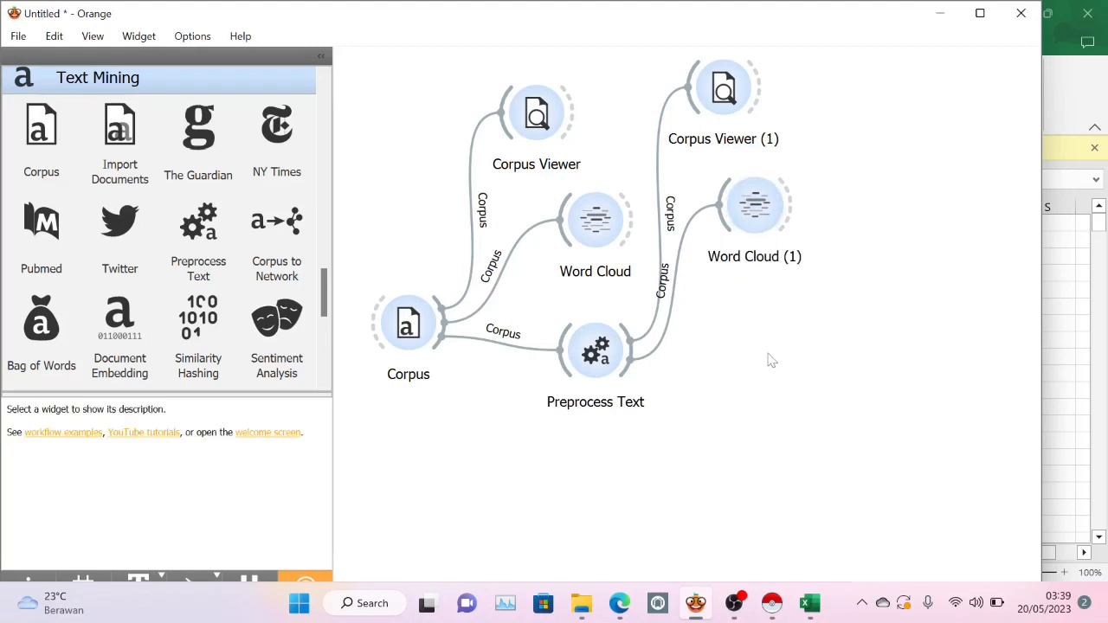
# Step: Add a Bag of Words widget beside Preprocess Text, connect Preprocess Text to it, and check its options
pyautogui.rightClick(771, 361)
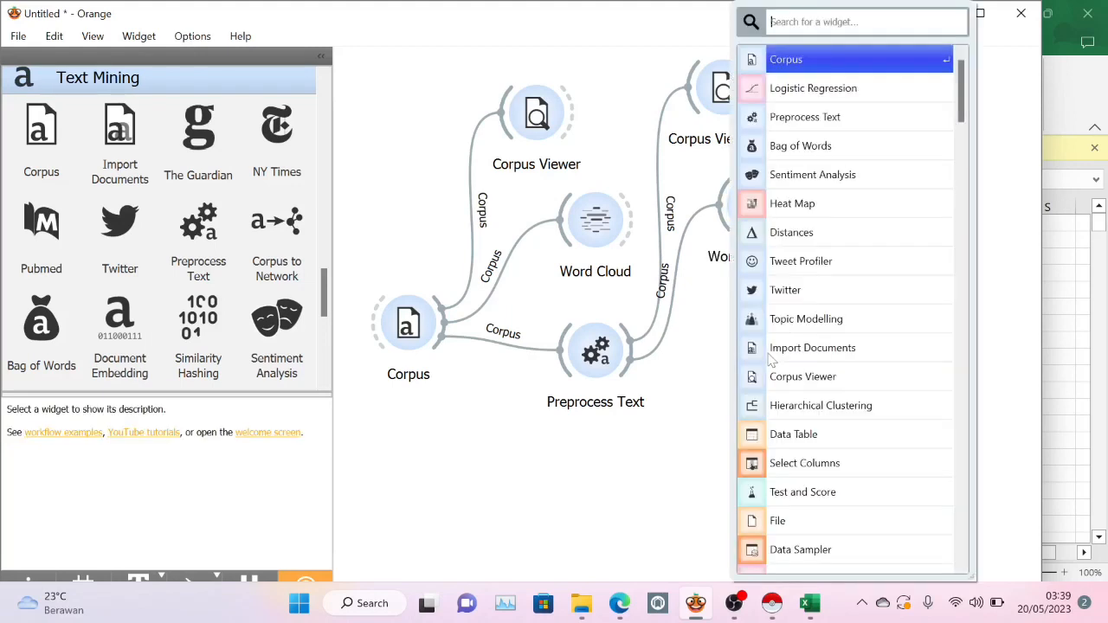
pyautogui.write('bag')
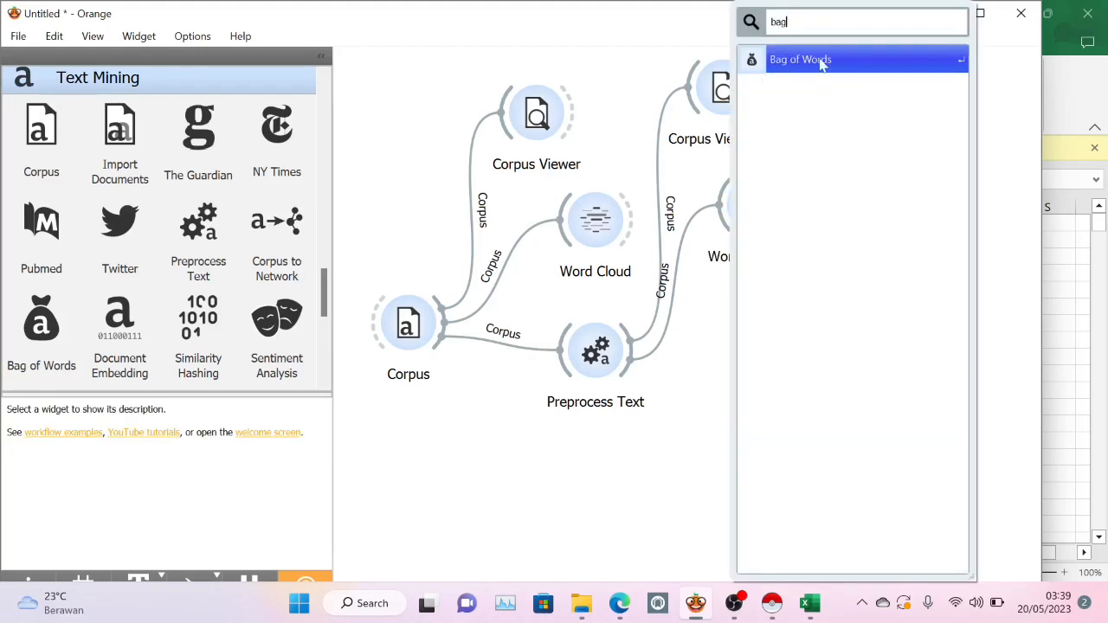
pyautogui.click(821, 60)
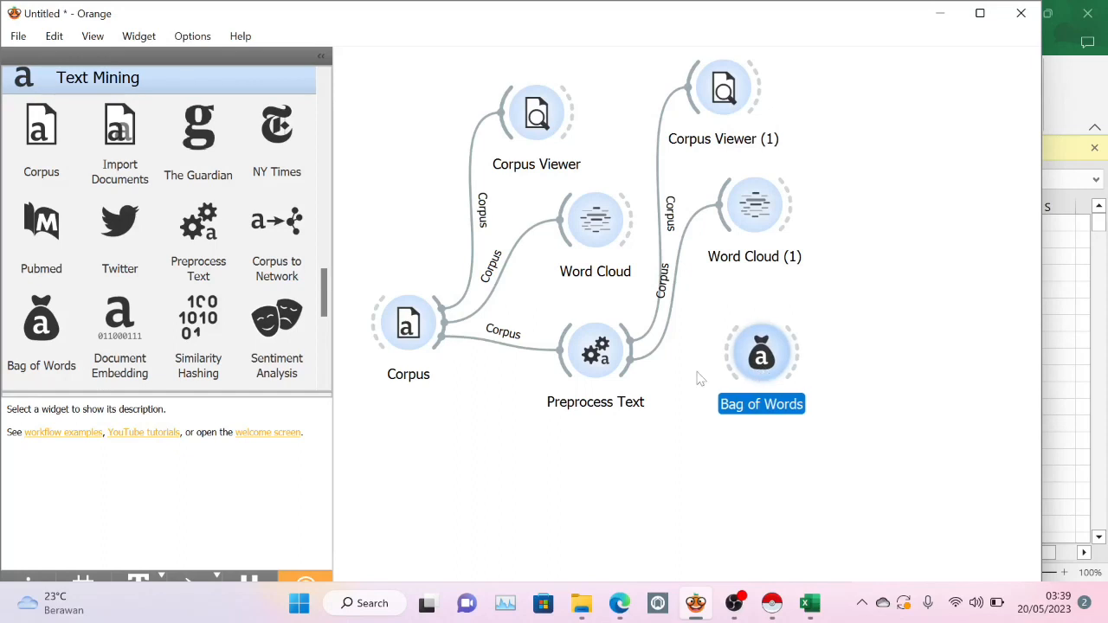
pyautogui.moveTo(636, 353); pyautogui.dragTo(727, 363)
pyautogui.doubleClick(761, 353)
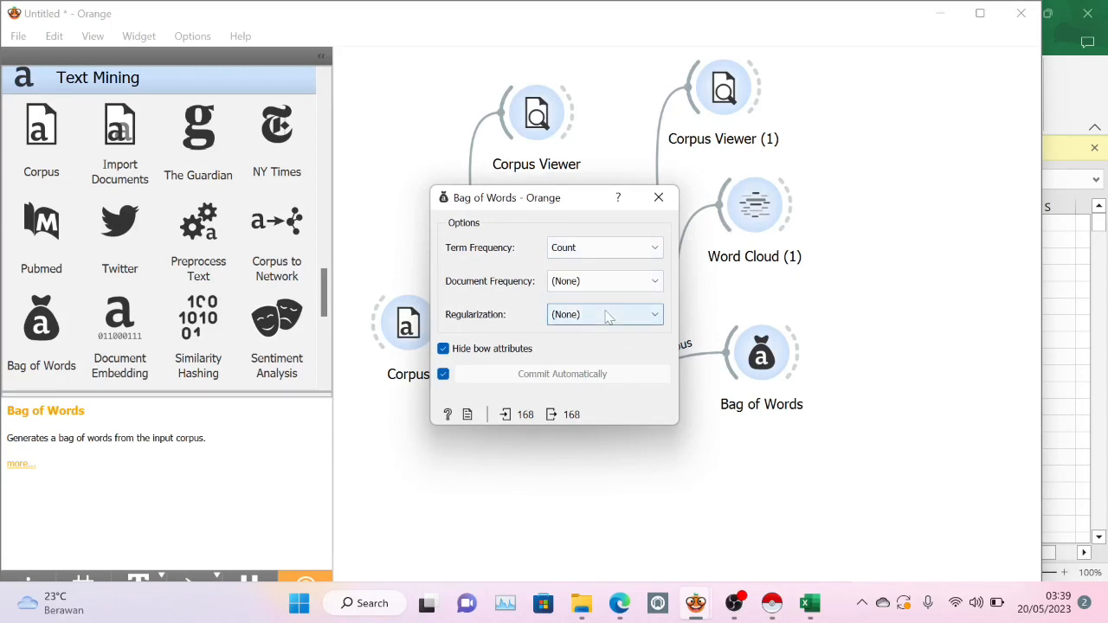
pyautogui.click(658, 197)
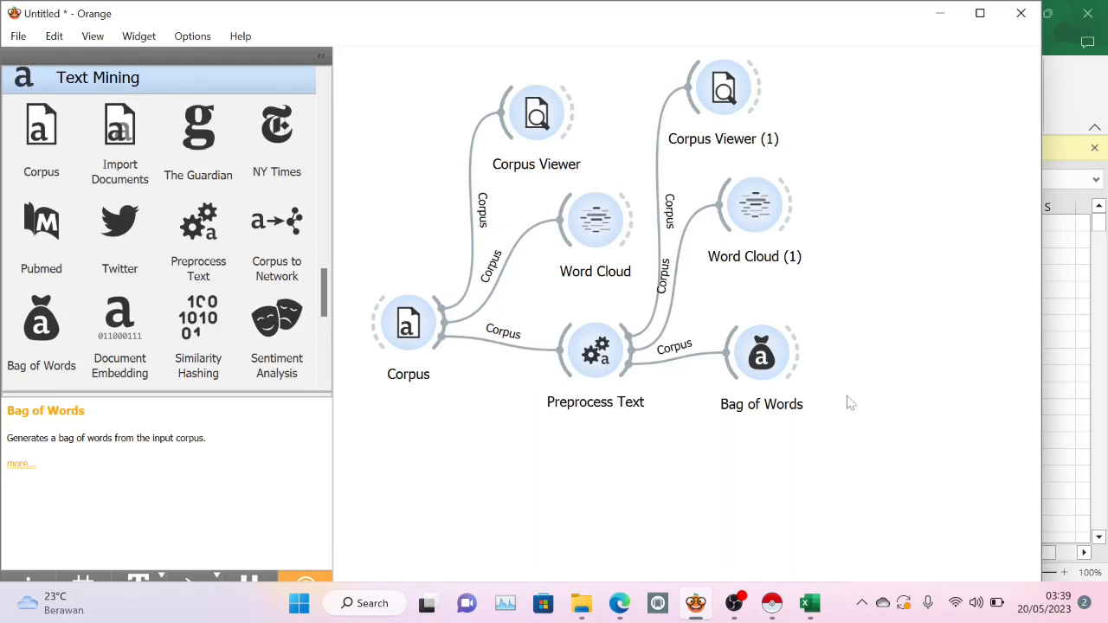
# Step: Add a Tweet Profiler widget beside Bag of Words and connect Bag of Words to it
pyautogui.rightClick(859, 371)
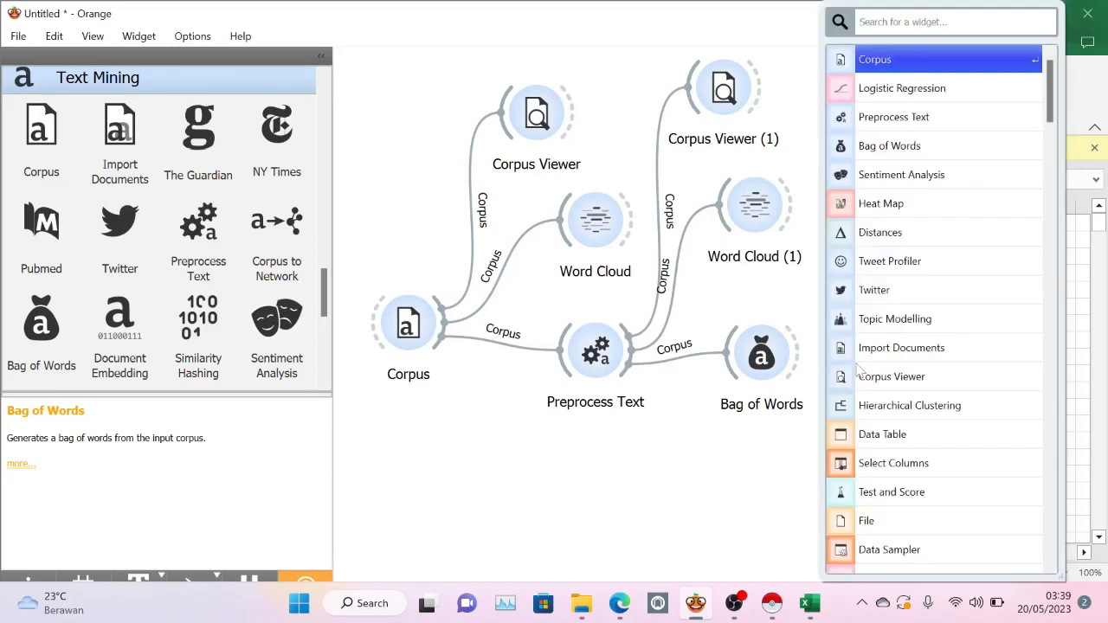
pyautogui.write('twe')
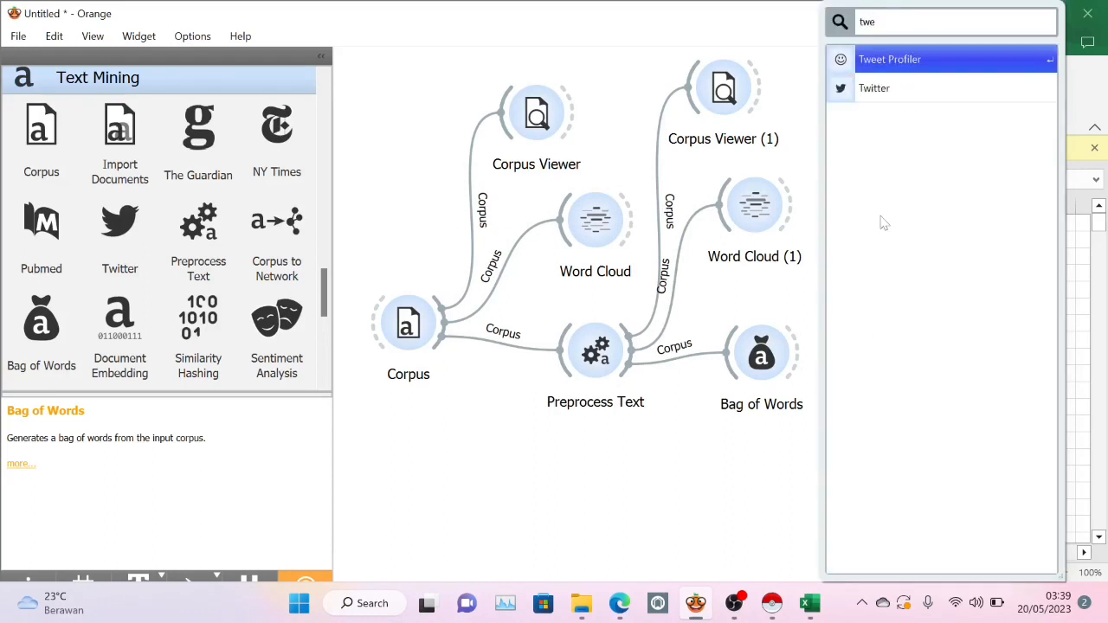
pyautogui.click(914, 66)
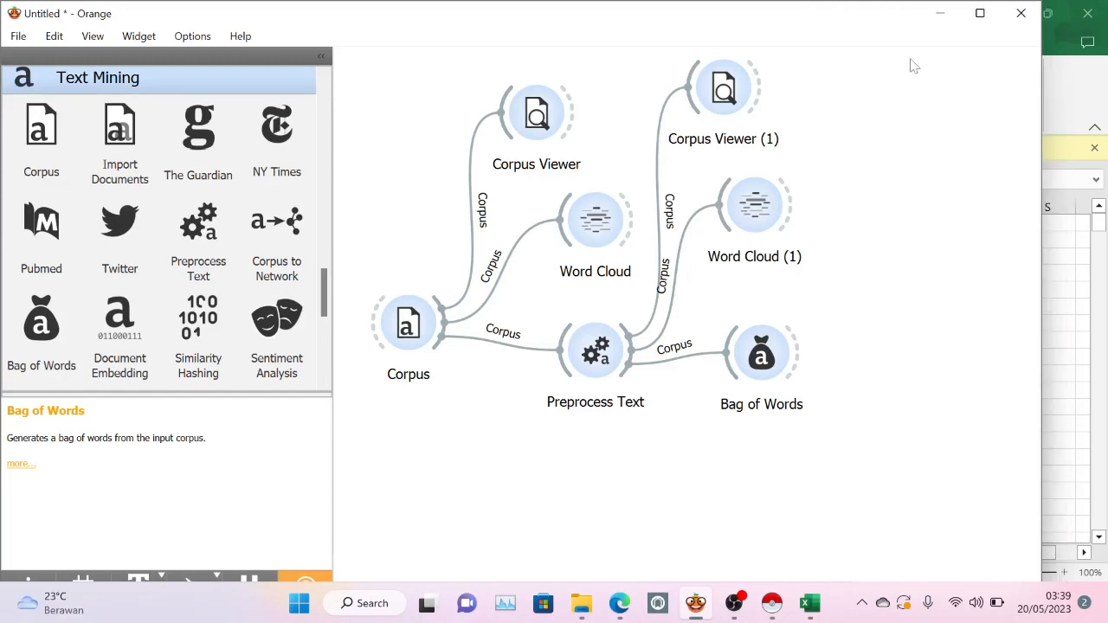
pyautogui.click(978, 14)
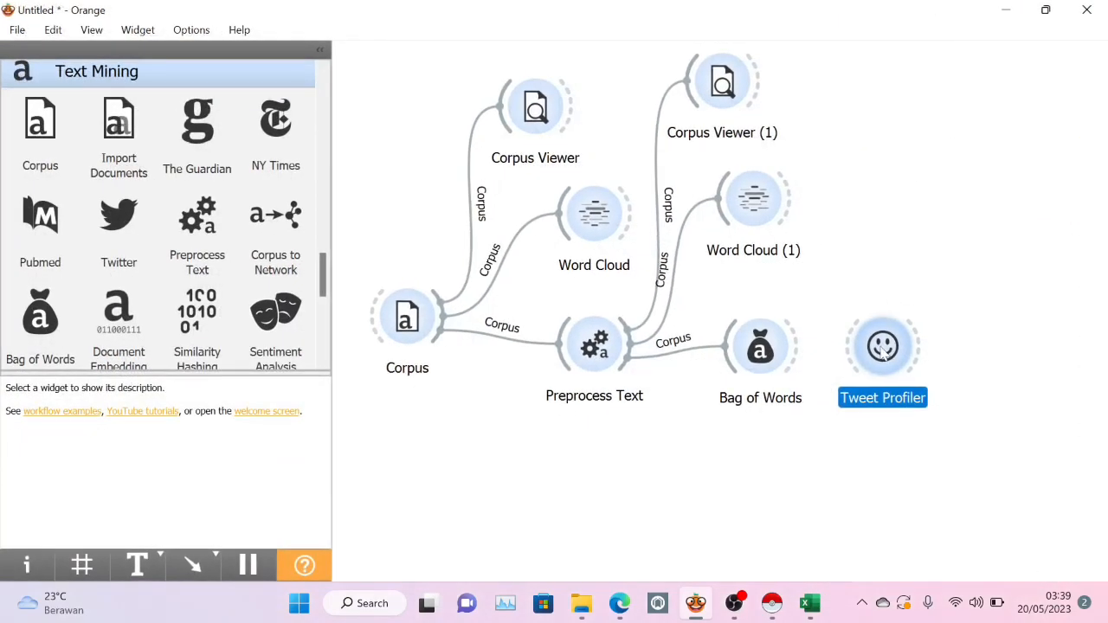
pyautogui.click(814, 436)
pyautogui.moveTo(794, 348); pyautogui.dragTo(854, 350)
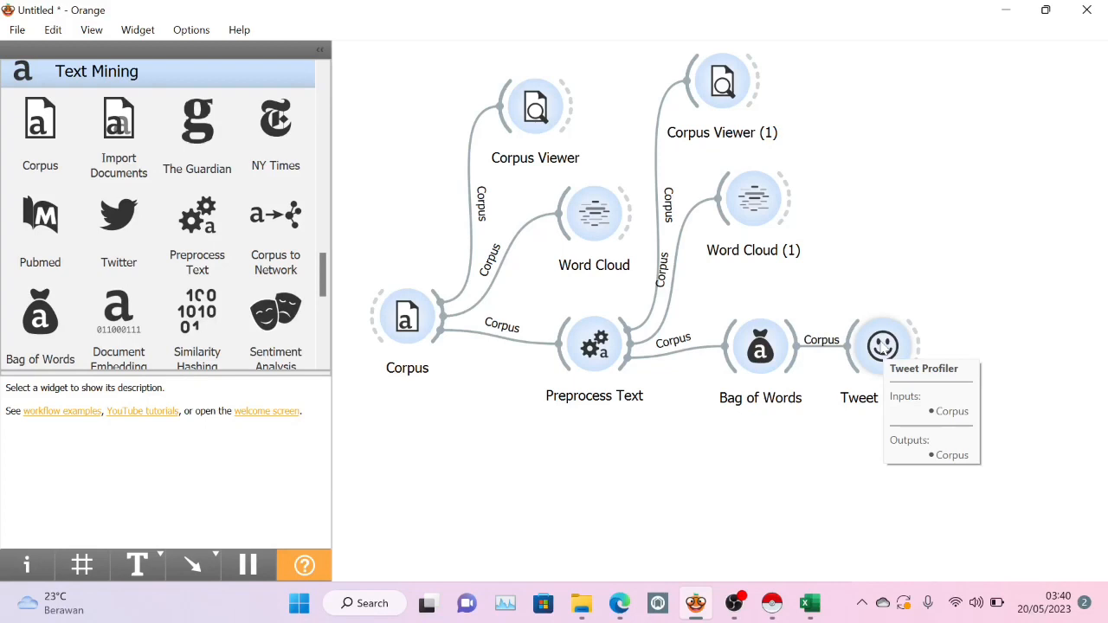
# Step: Select Ekman (Multi Class) as the emotions model in Tweet Profiler and close its settings
pyautogui.doubleClick(883, 348)
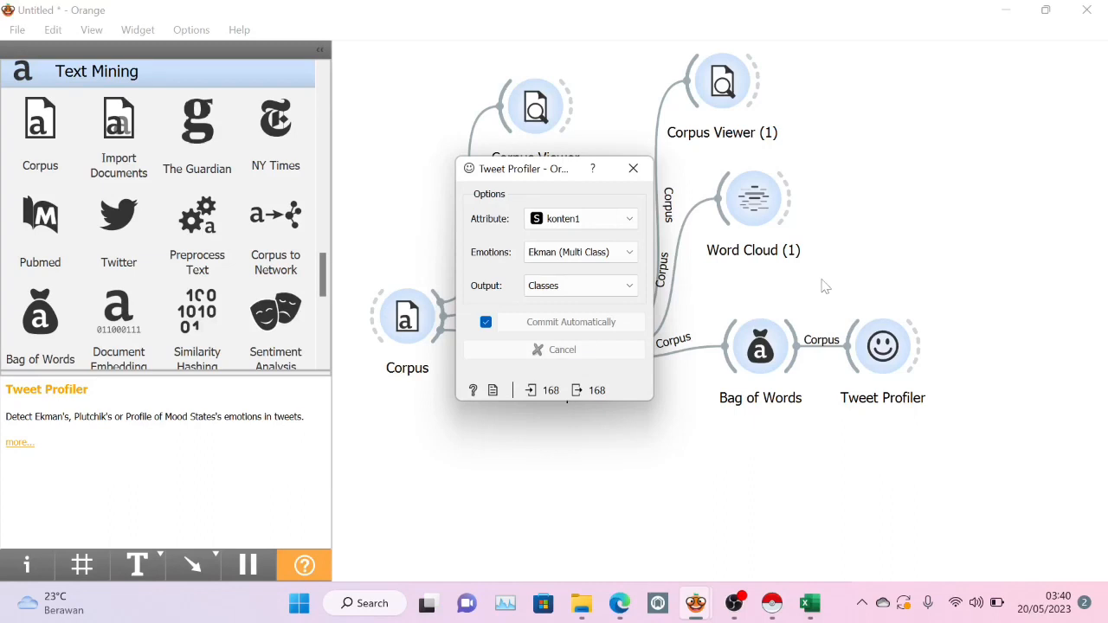
pyautogui.click(585, 250)
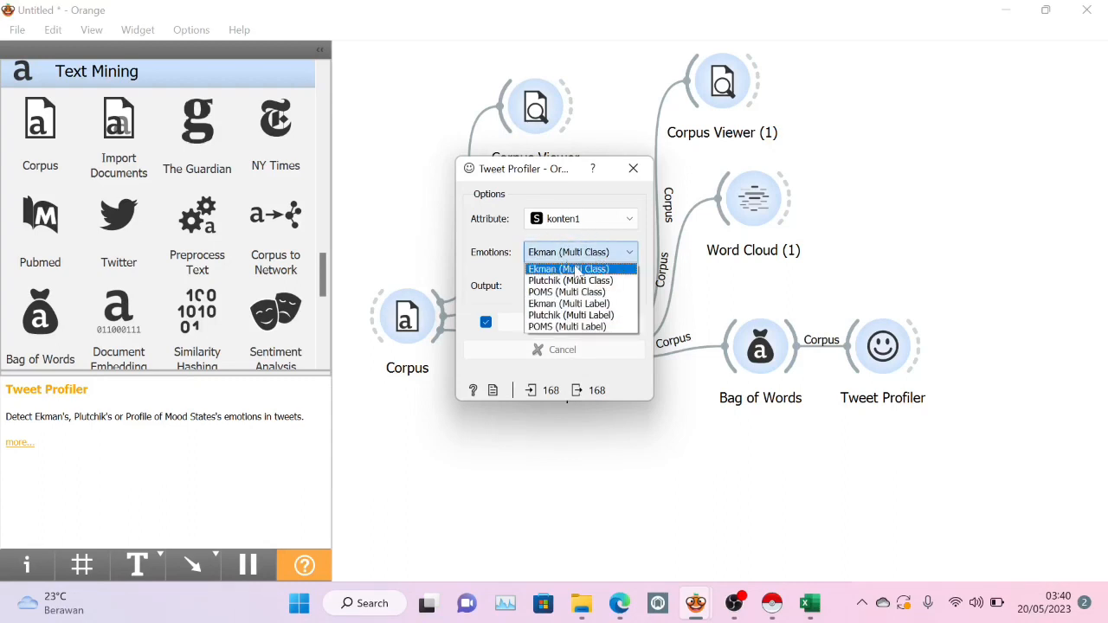
pyautogui.click(569, 270)
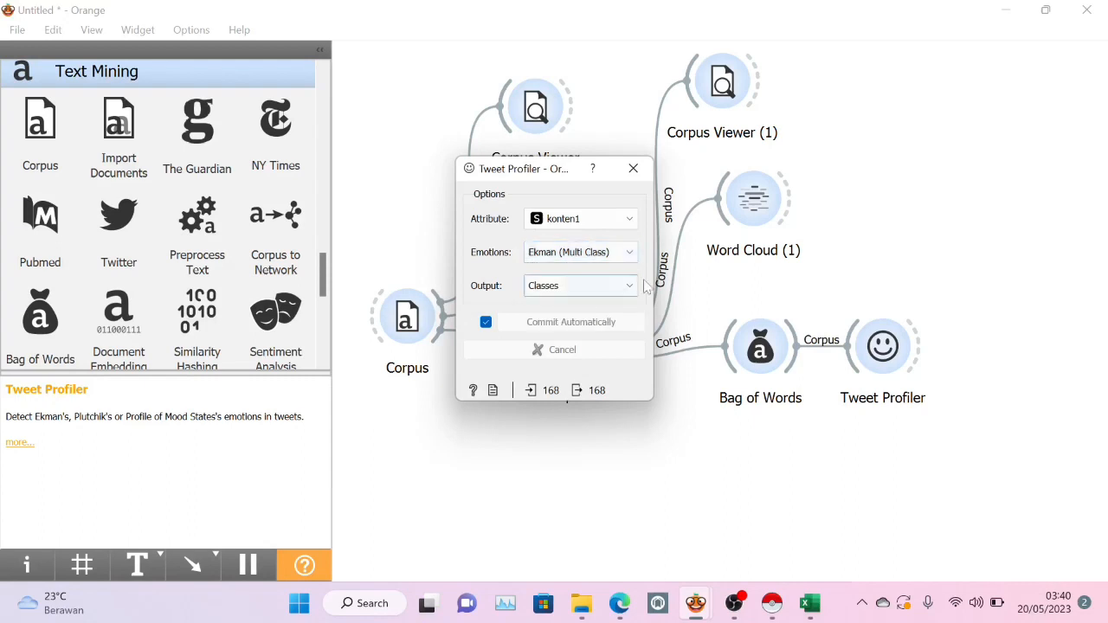
pyautogui.click(633, 168)
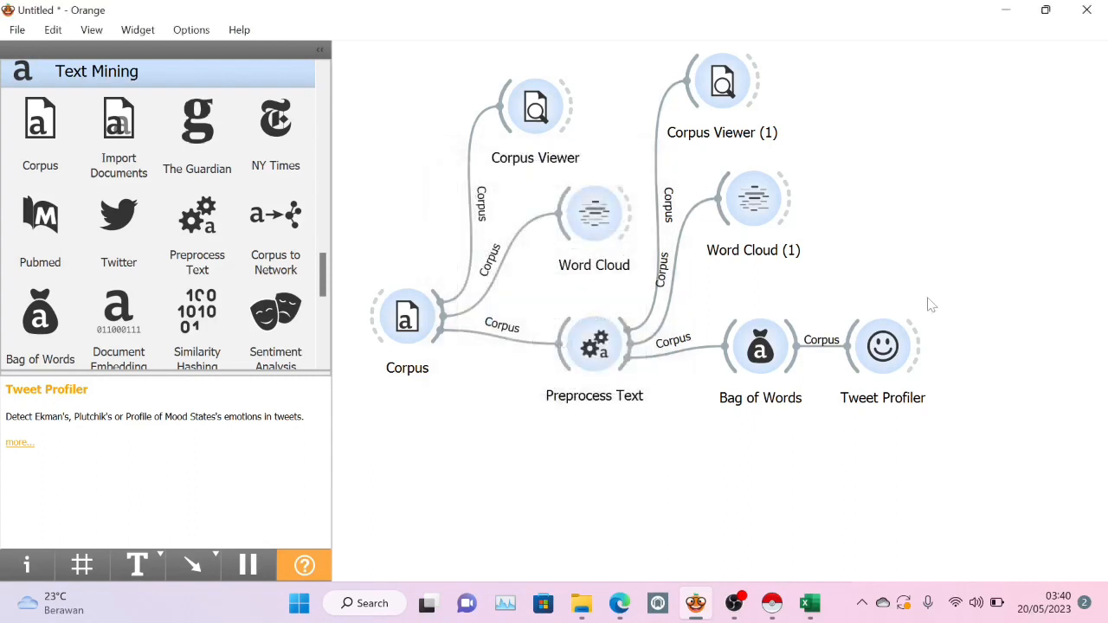
# Step: Check the Final Workflow slide in the Tweet Profiller presentation in Google Slides, and return to the Orange workflow
pyautogui.rightClick(974, 348)
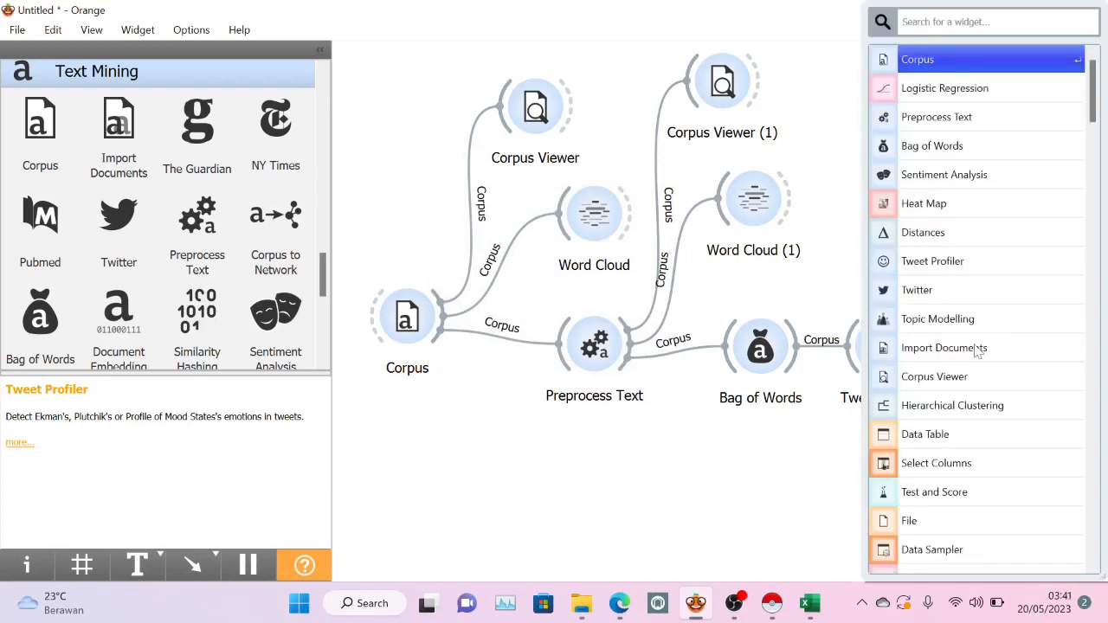
pyautogui.press('Escape')
pyautogui.hotkey('alt', 'Tab')
pyautogui.press('Tab')
pyautogui.press('Tab')
pyautogui.press('Tab')
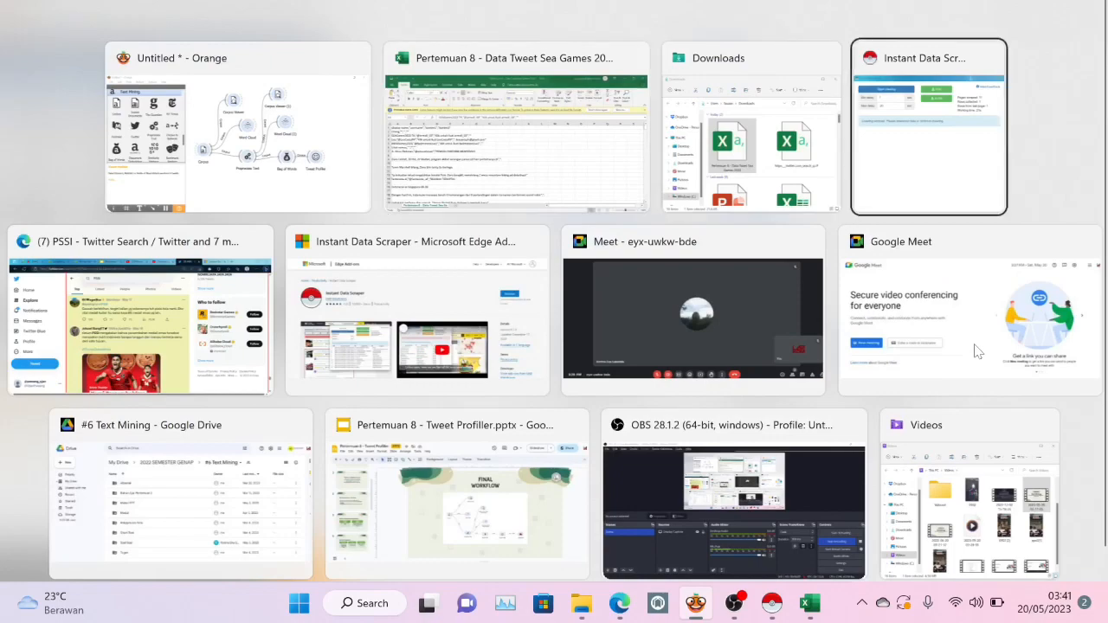
pyautogui.press('Tab')
pyautogui.press('Tab')
pyautogui.press('Tab')
pyautogui.press('Tab')
pyautogui.press('Tab')
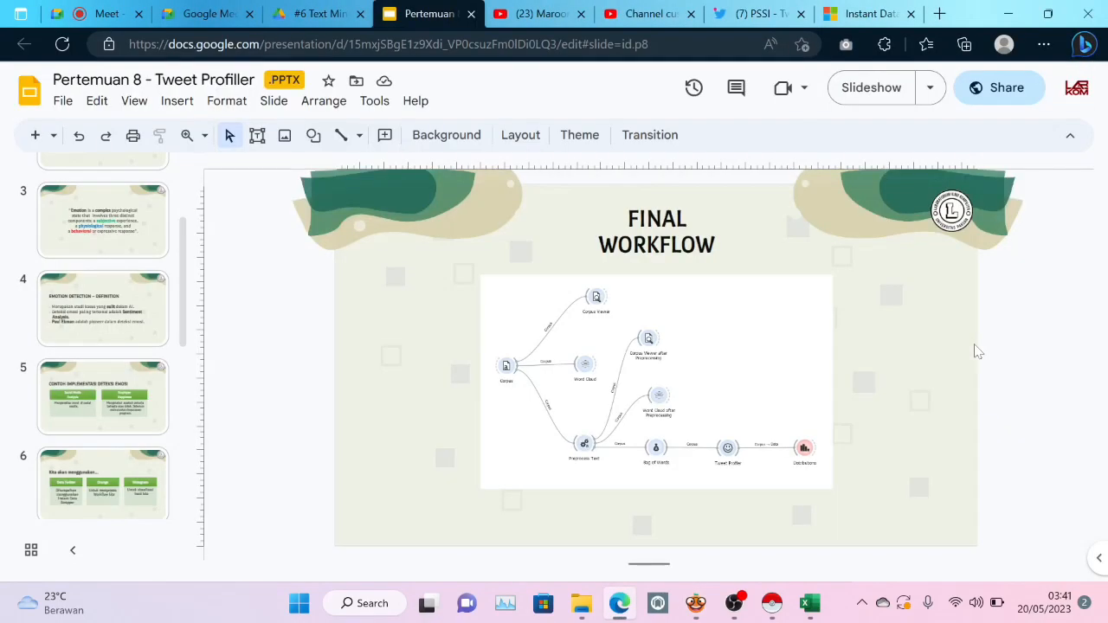
pyautogui.hotkey('alt', 'Tab')
pyautogui.press('Tab')
pyautogui.press('Tab')
pyautogui.press('Tab')
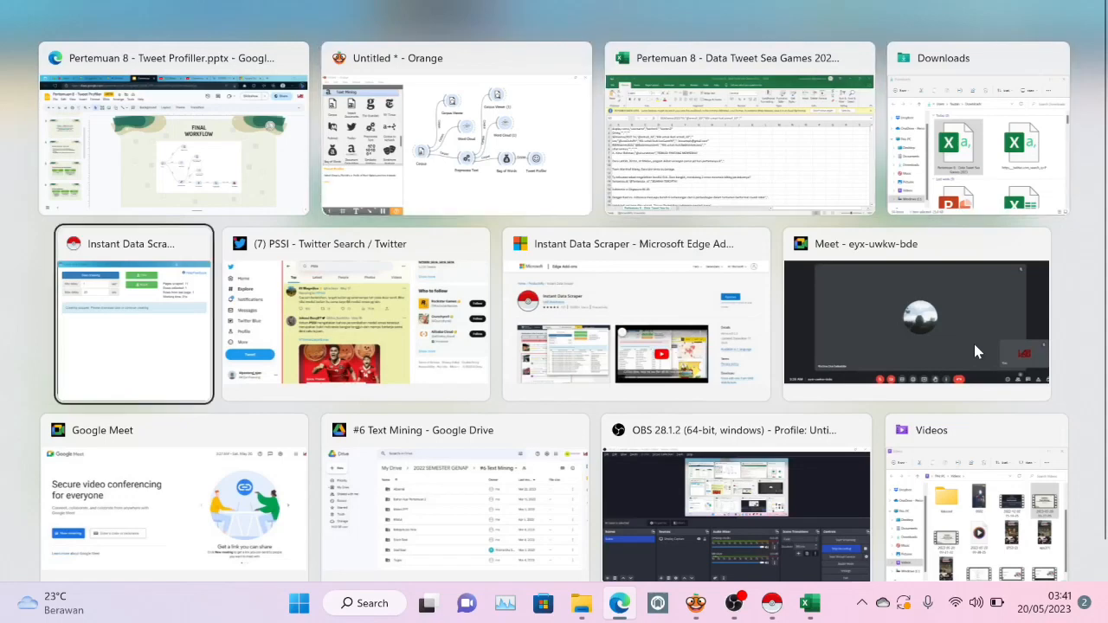
pyautogui.press('Tab')
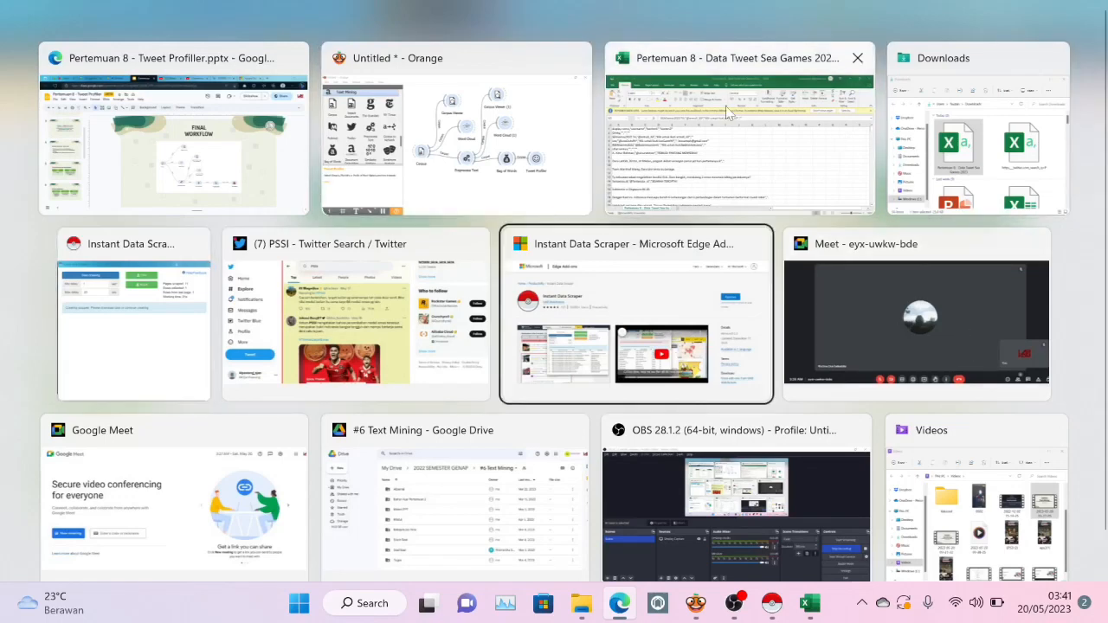
pyautogui.click(543, 121)
# Step: Add a Distributions widget beside Tweet Profiler and connect Tweet Profiler to it
pyautogui.rightClick(992, 351)
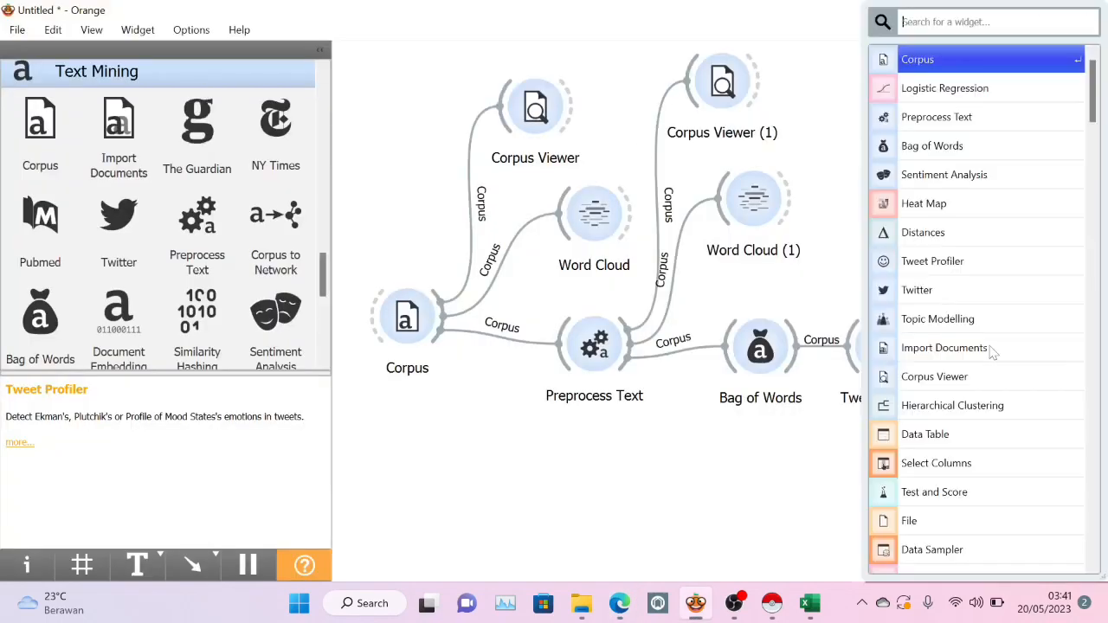
pyautogui.write('dis')
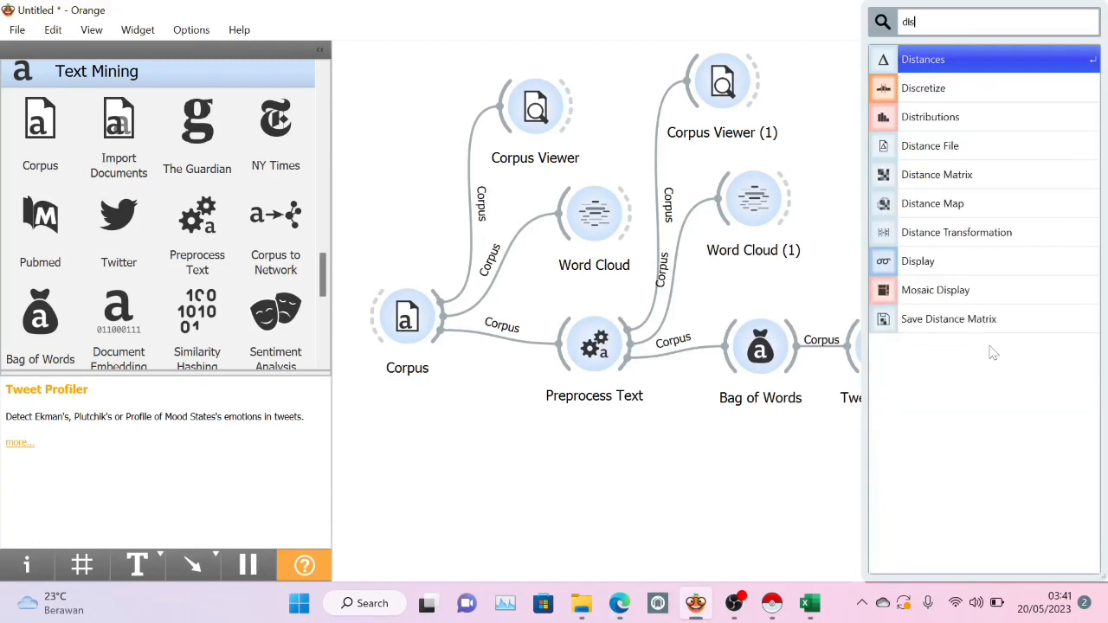
pyautogui.click(957, 115)
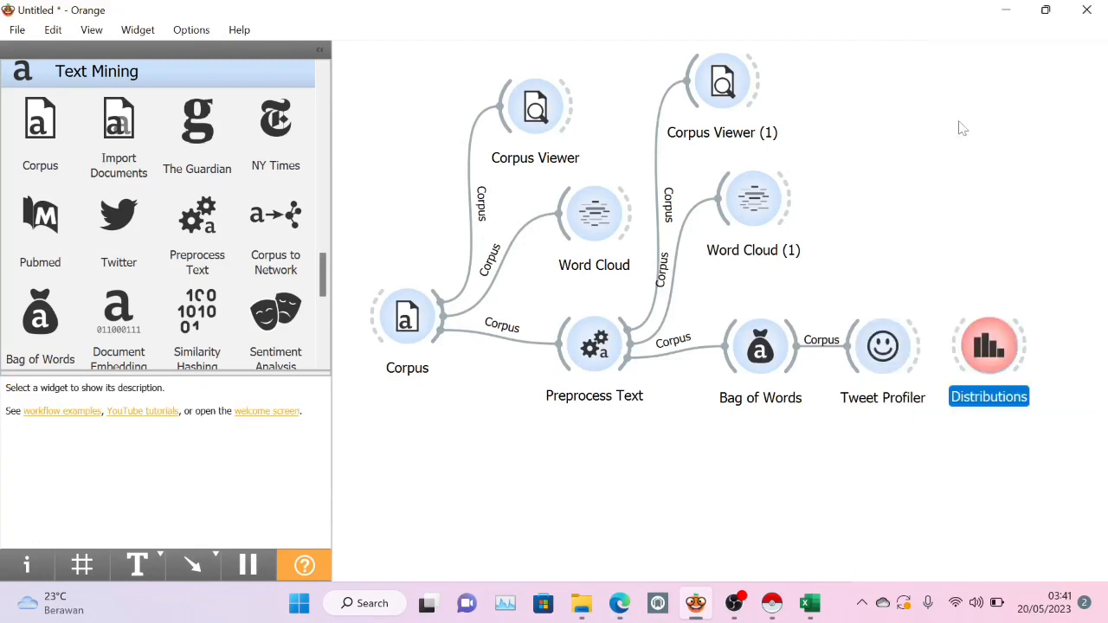
pyautogui.moveTo(988, 350); pyautogui.dragTo(997, 351)
pyautogui.click(983, 270)
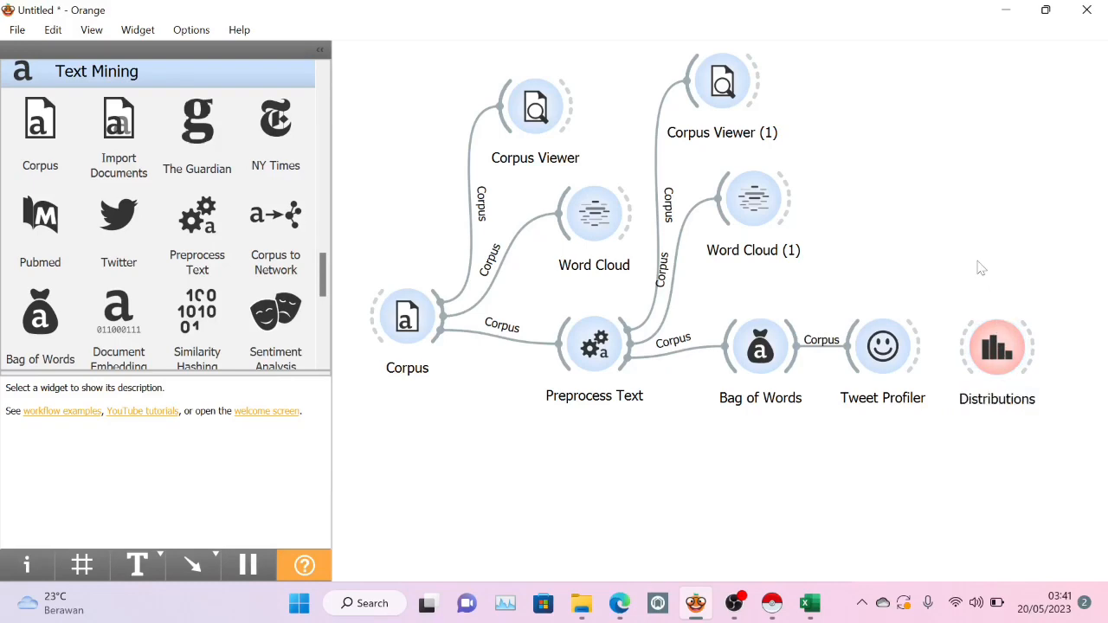
pyautogui.moveTo(919, 350); pyautogui.dragTo(995, 359)
# Step: Open Distributions, examine the frequency and share of each Ekman emotion in the bar chart, and close the chart
pyautogui.doubleClick(995, 360)
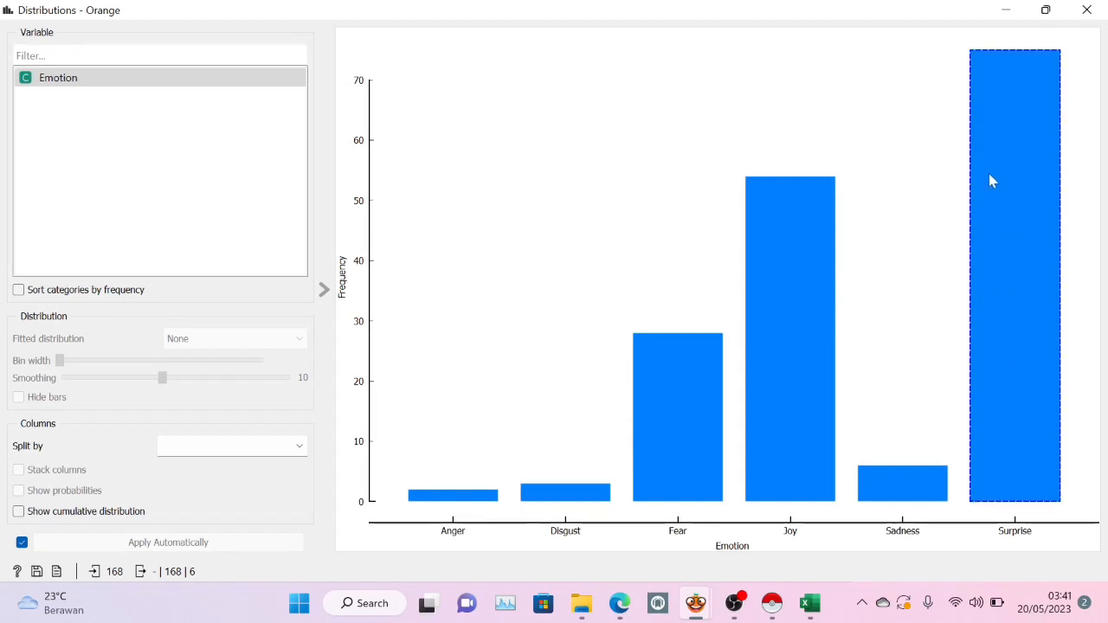
pyautogui.click(1005, 212)
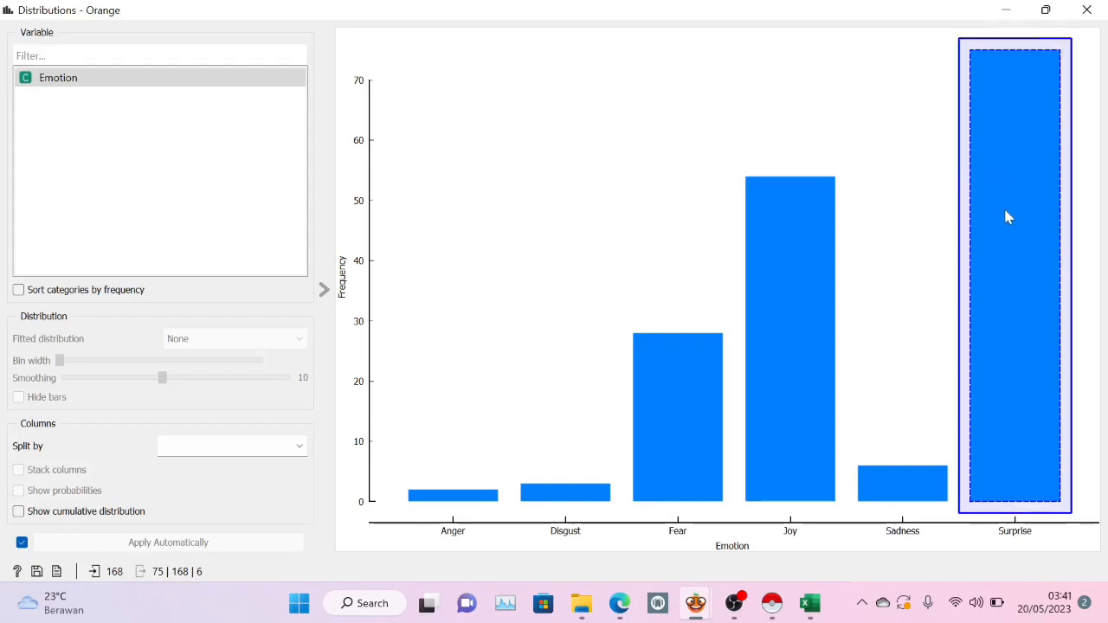
pyautogui.moveTo(803, 302)
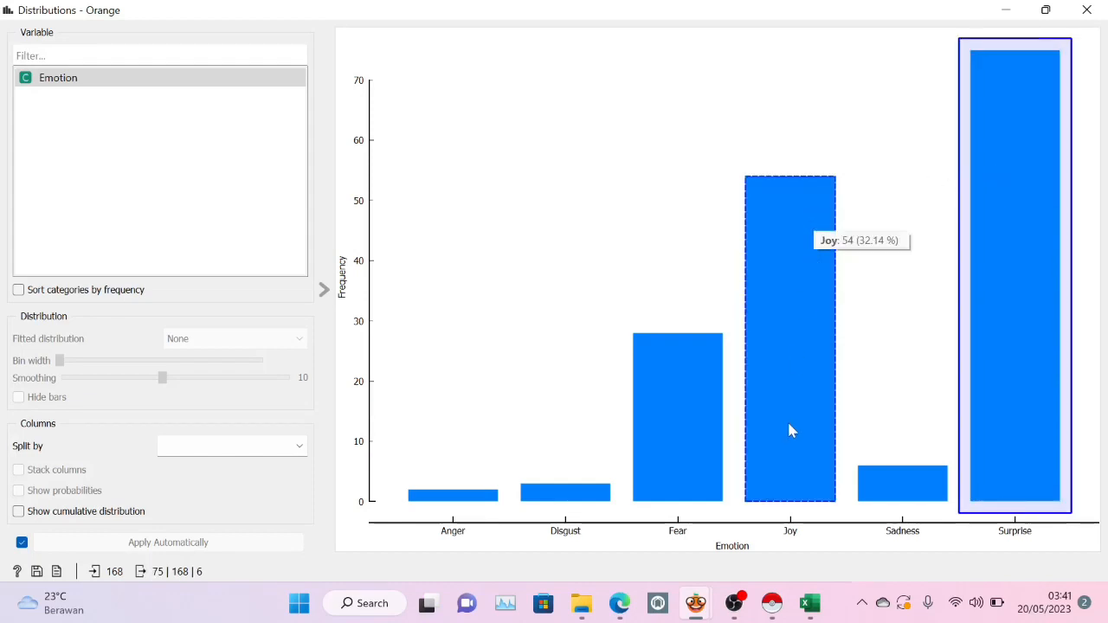
pyautogui.moveTo(1035, 367)
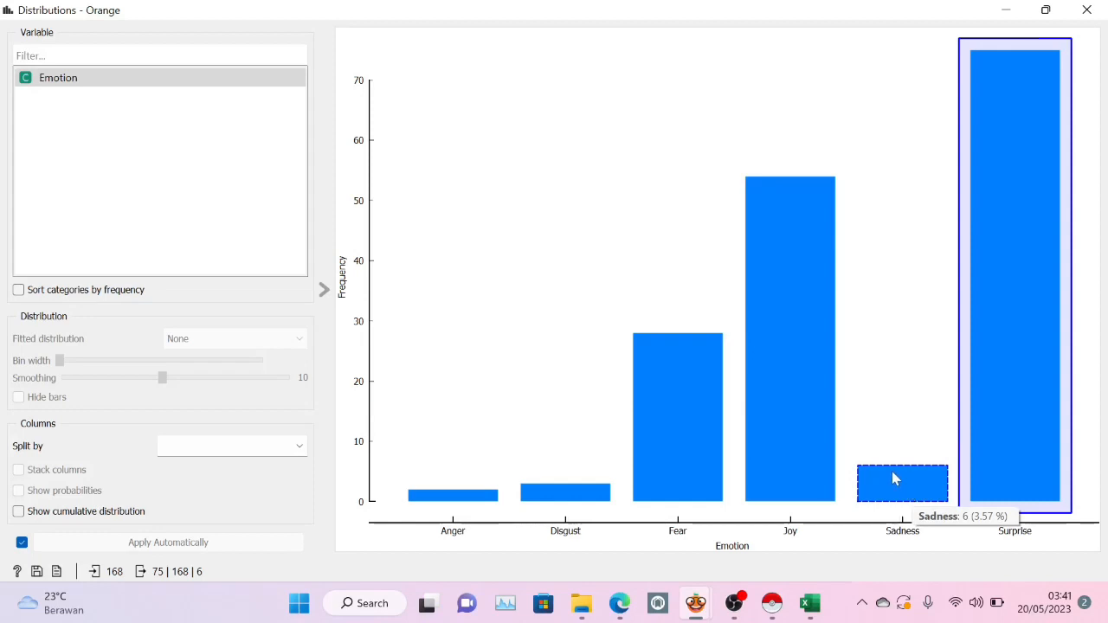
pyautogui.moveTo(702, 400)
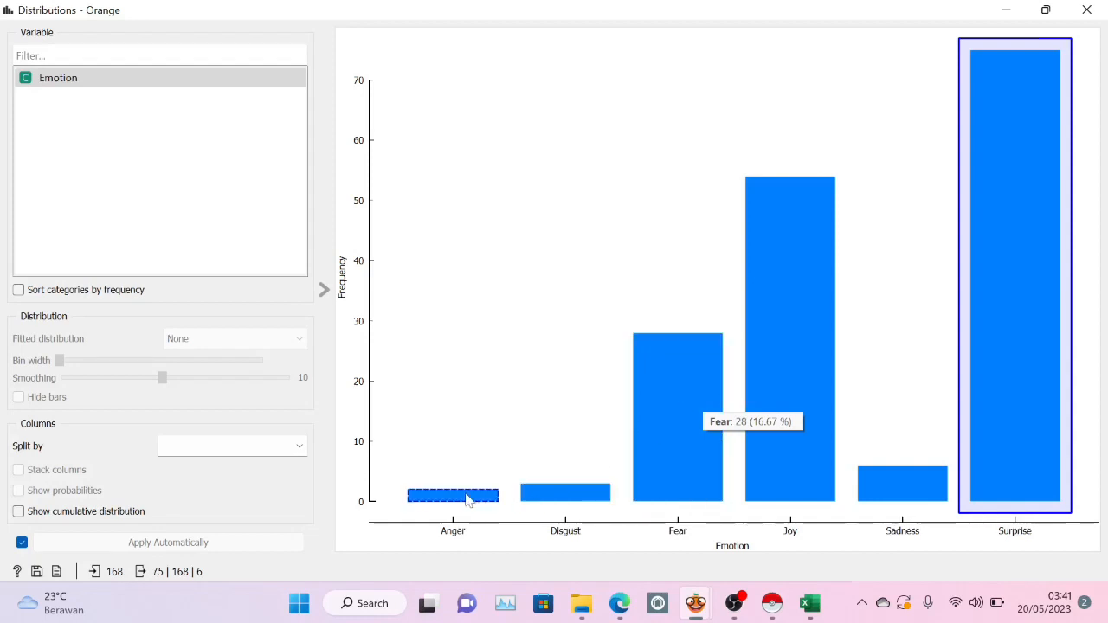
pyautogui.moveTo(449, 500)
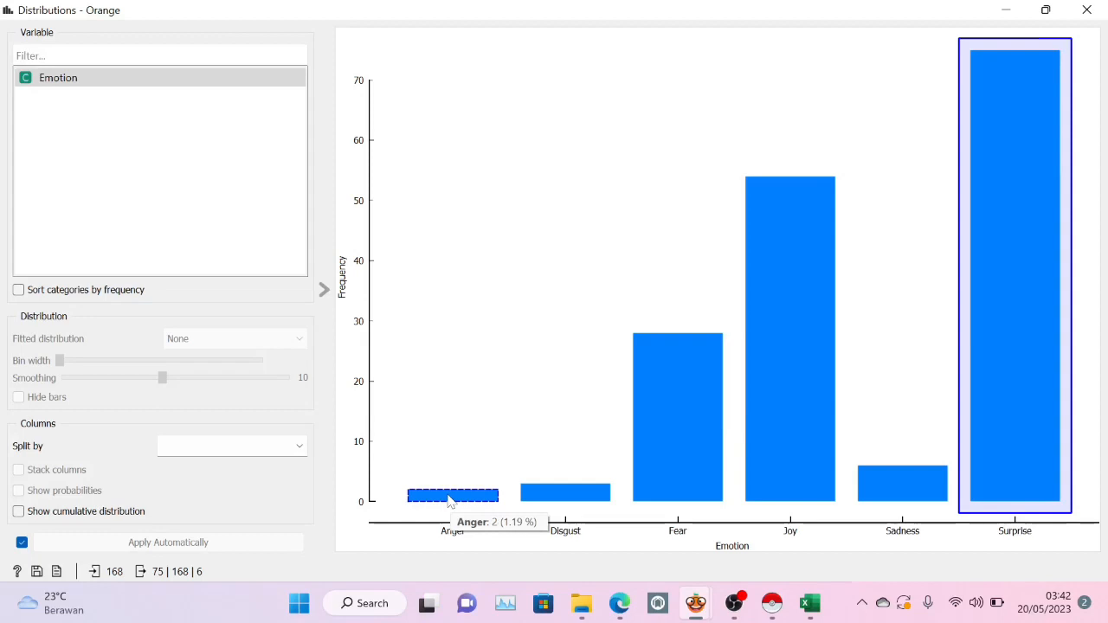
pyautogui.click(740, 105)
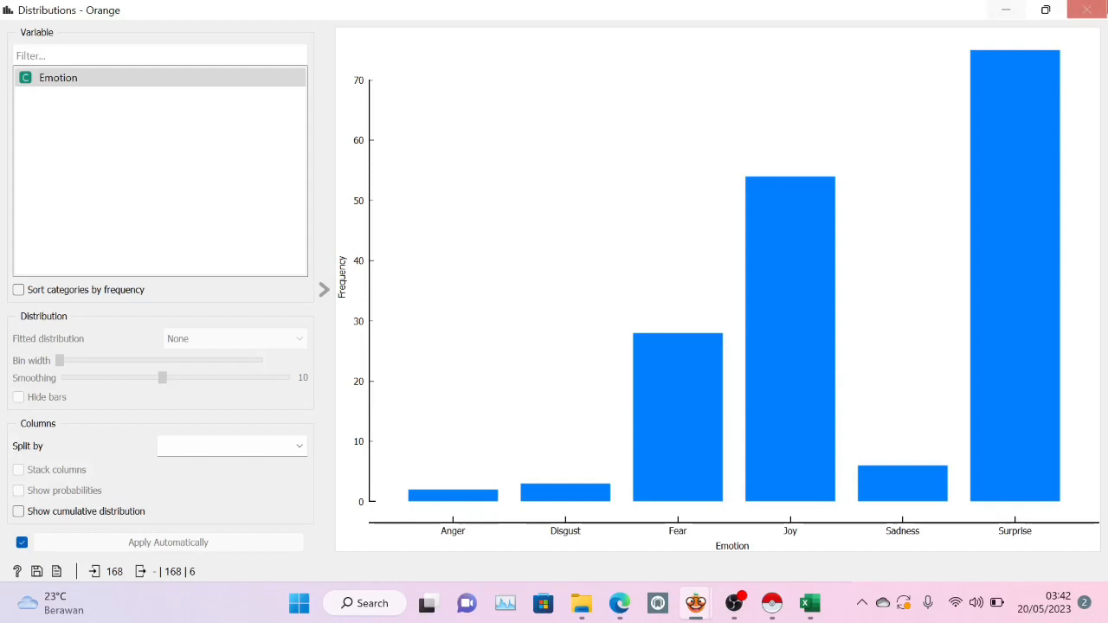
pyautogui.click(829, 366)
pyautogui.click(935, 415)
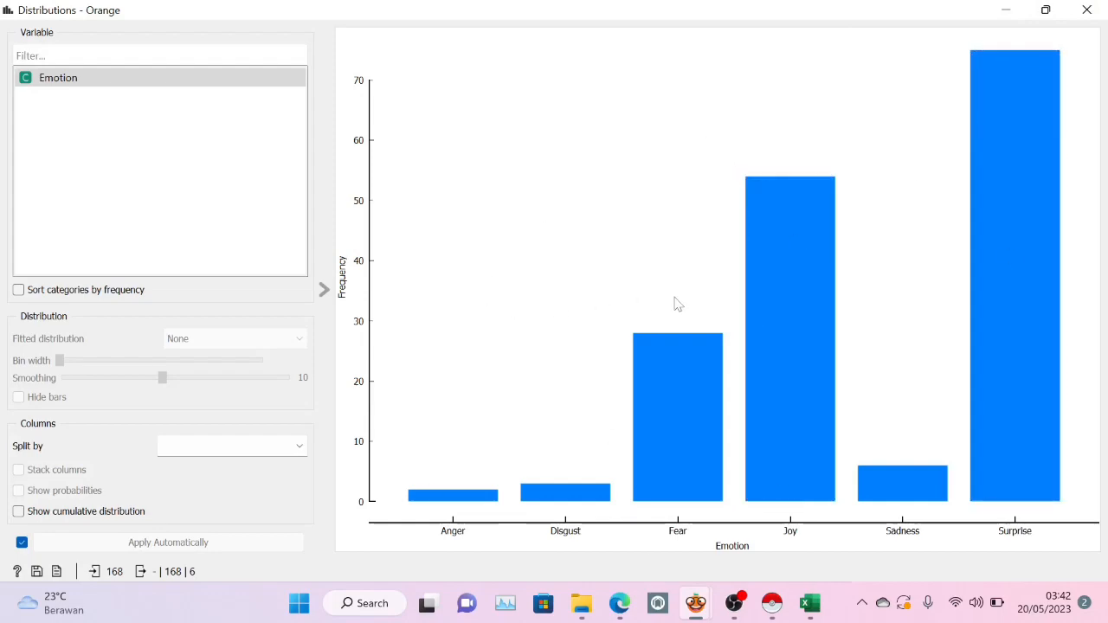
pyautogui.click(1086, 9)
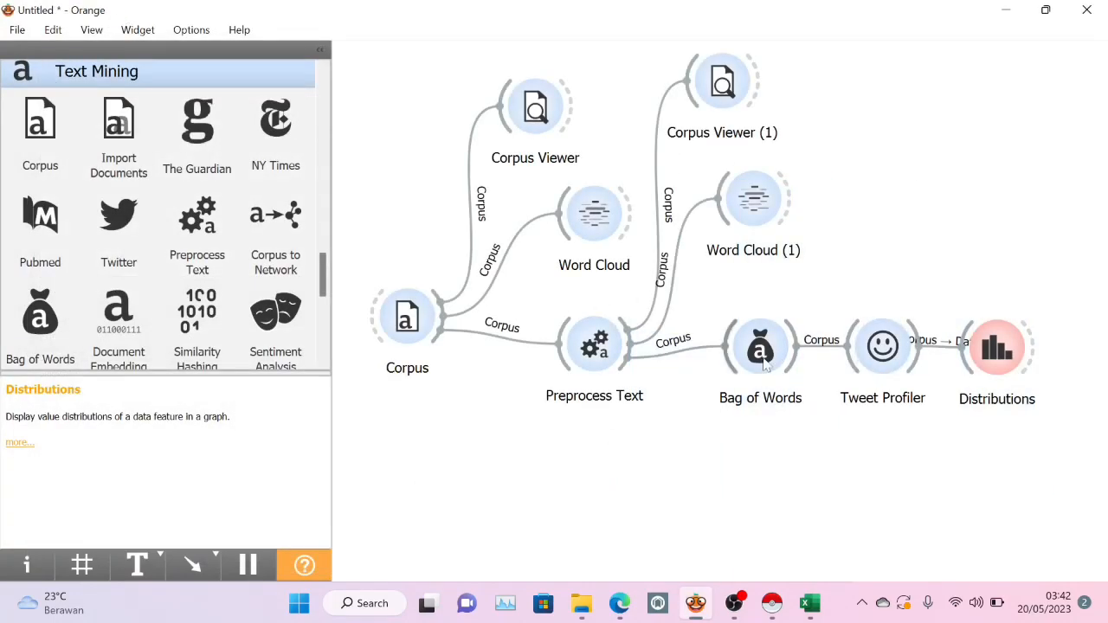
# Step: Switch the emotions model in Tweet Profiler to Plutchik (Multi Class)
pyautogui.doubleClick(879, 365)
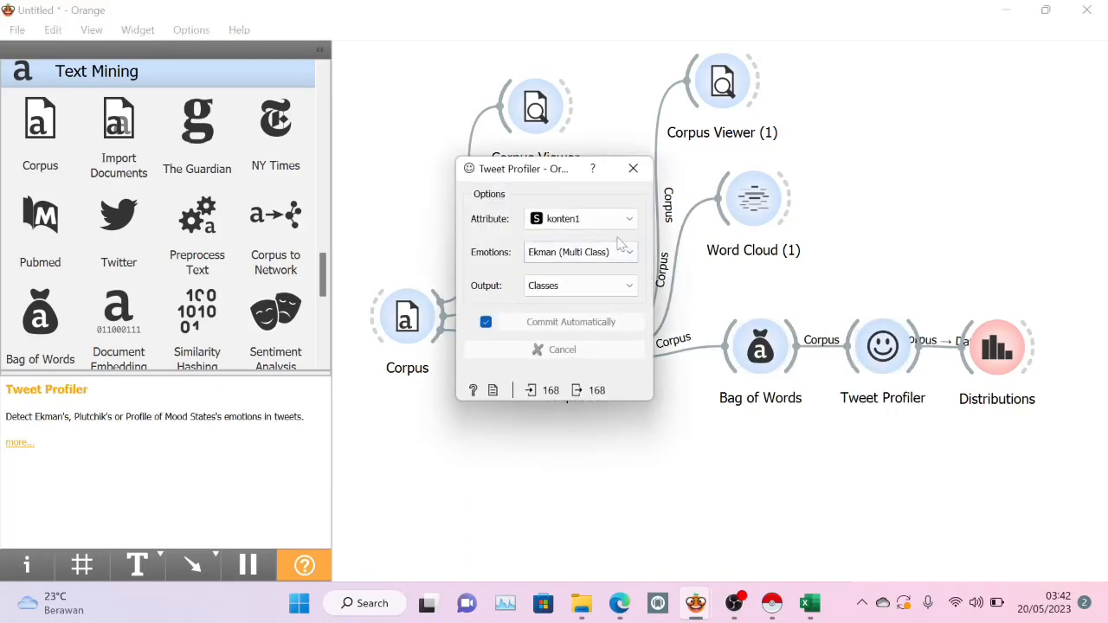
pyautogui.click(610, 256)
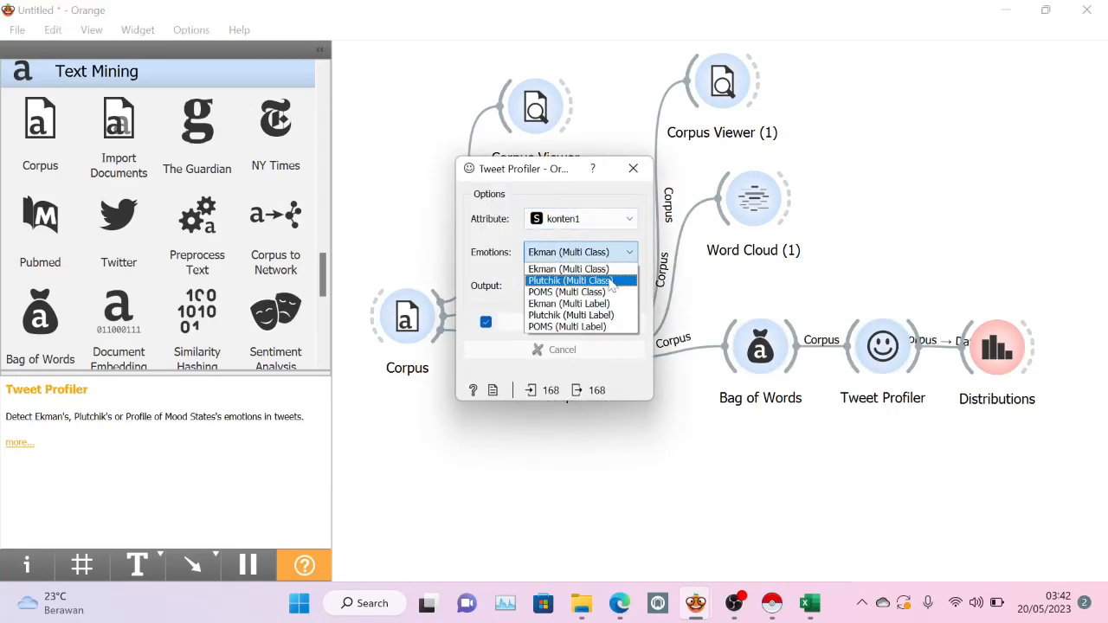
pyautogui.click(611, 280)
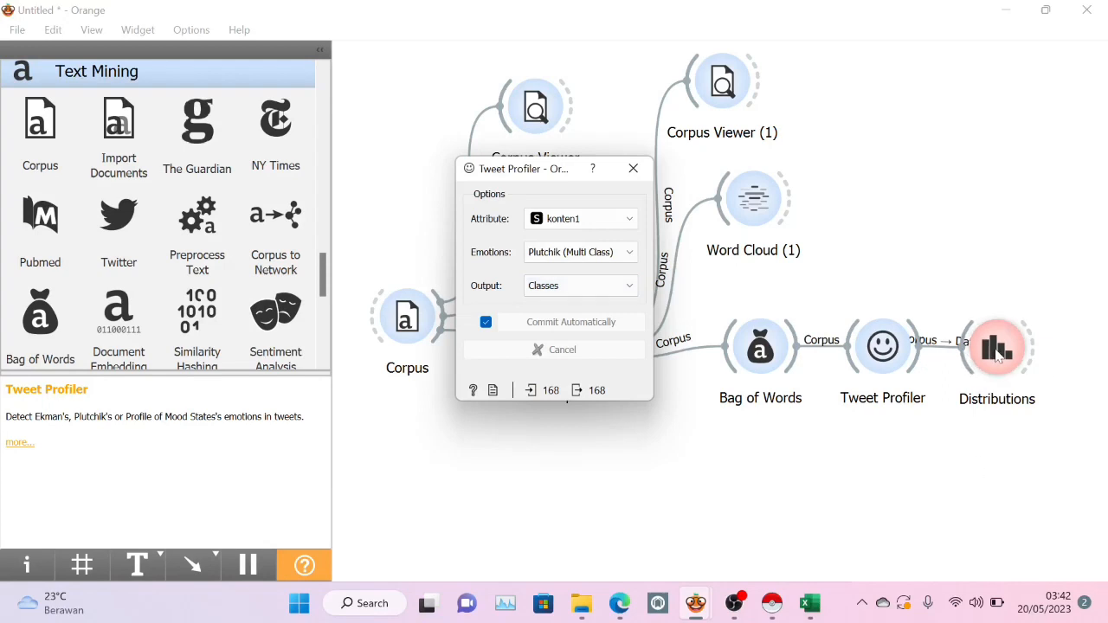
# Step: Open Distributions again, inspect the Trust, Surprise, Sadness and other Plutchik emotion bars, and close the chart
pyautogui.rightClick(997, 356)
pyautogui.click(995, 360)
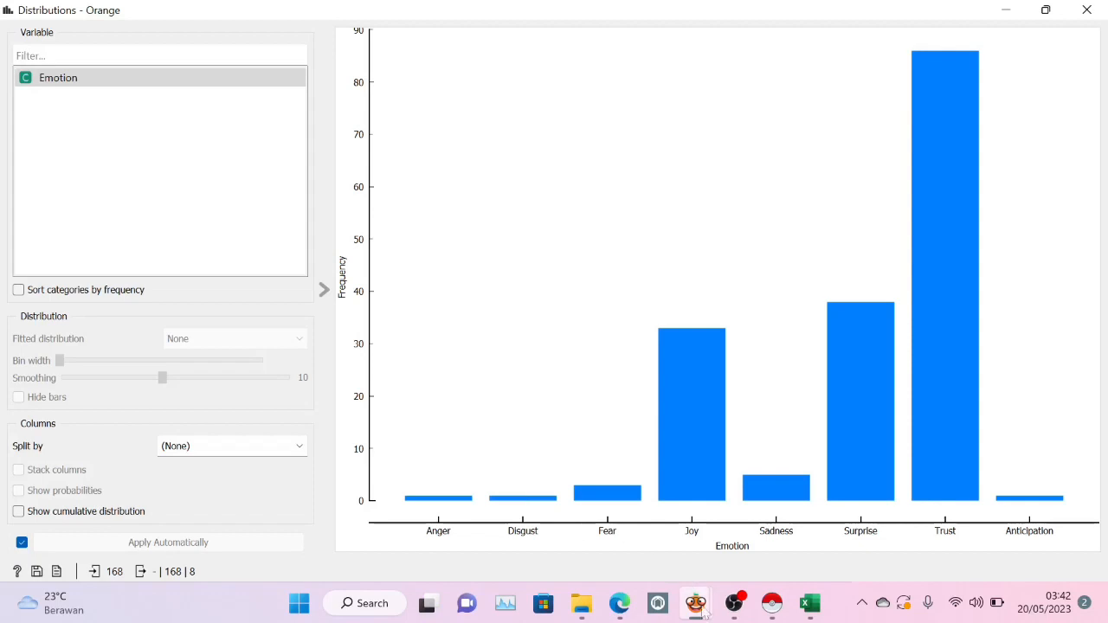
pyautogui.click(957, 288)
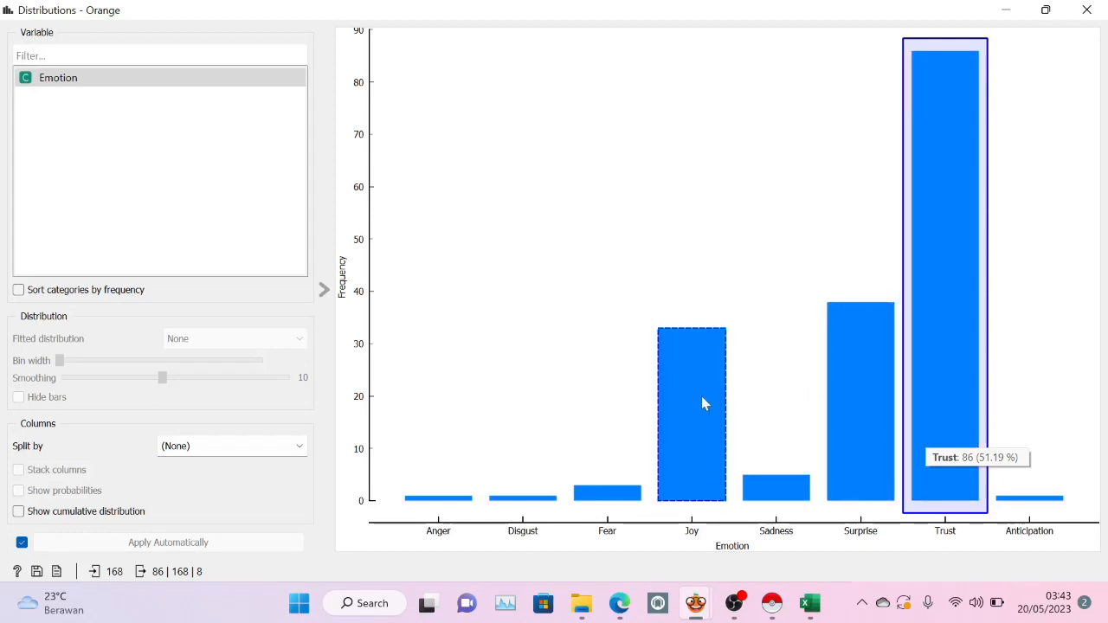
pyautogui.click(874, 405)
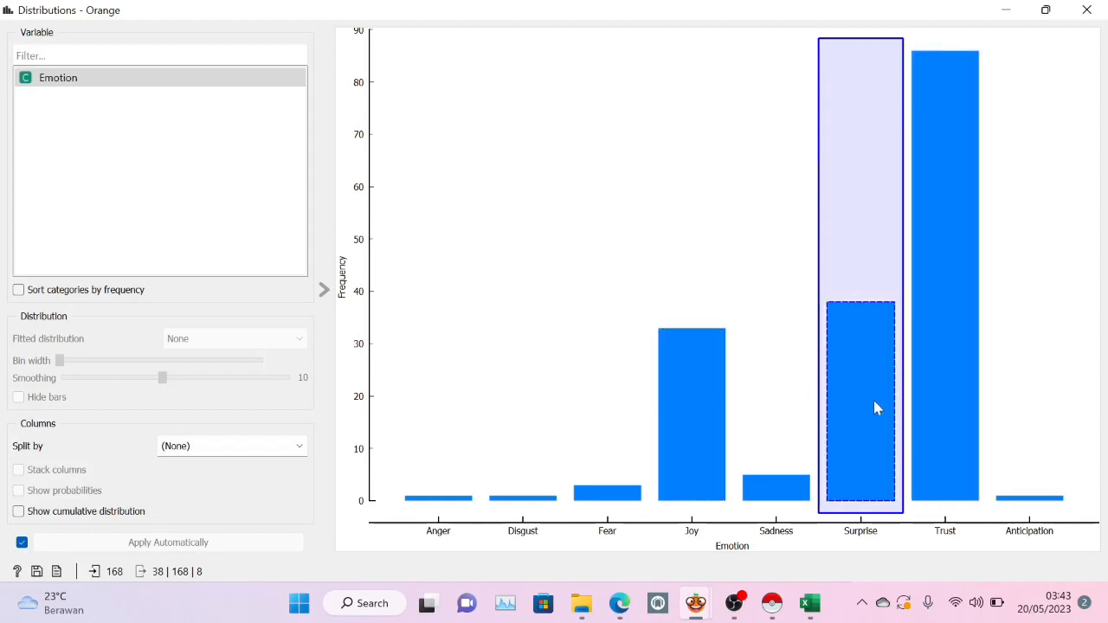
pyautogui.click(776, 490)
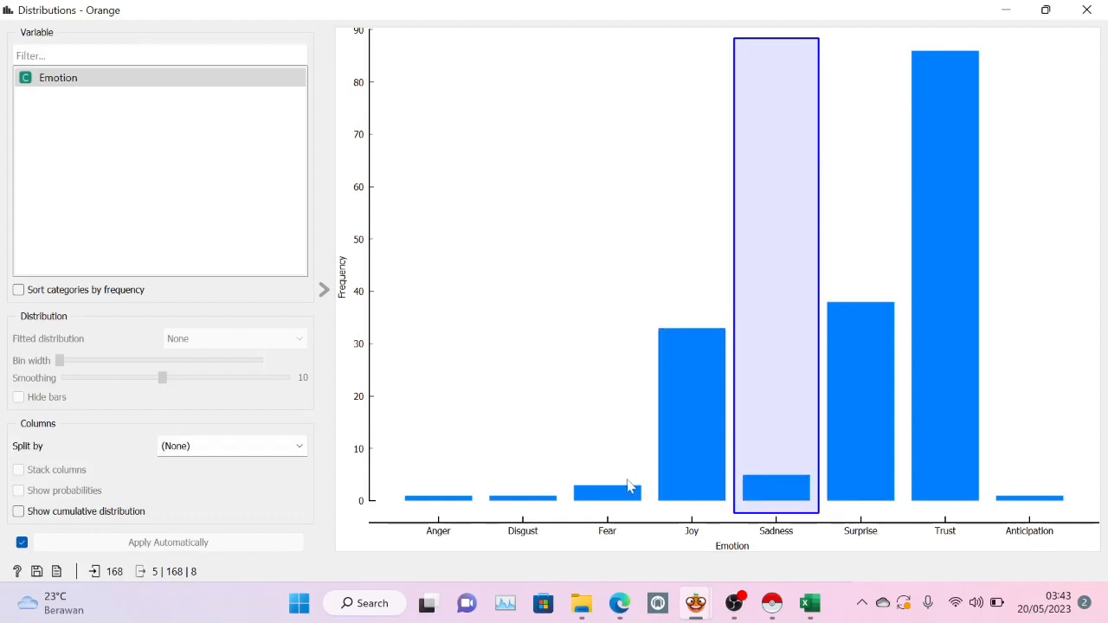
pyautogui.click(626, 481)
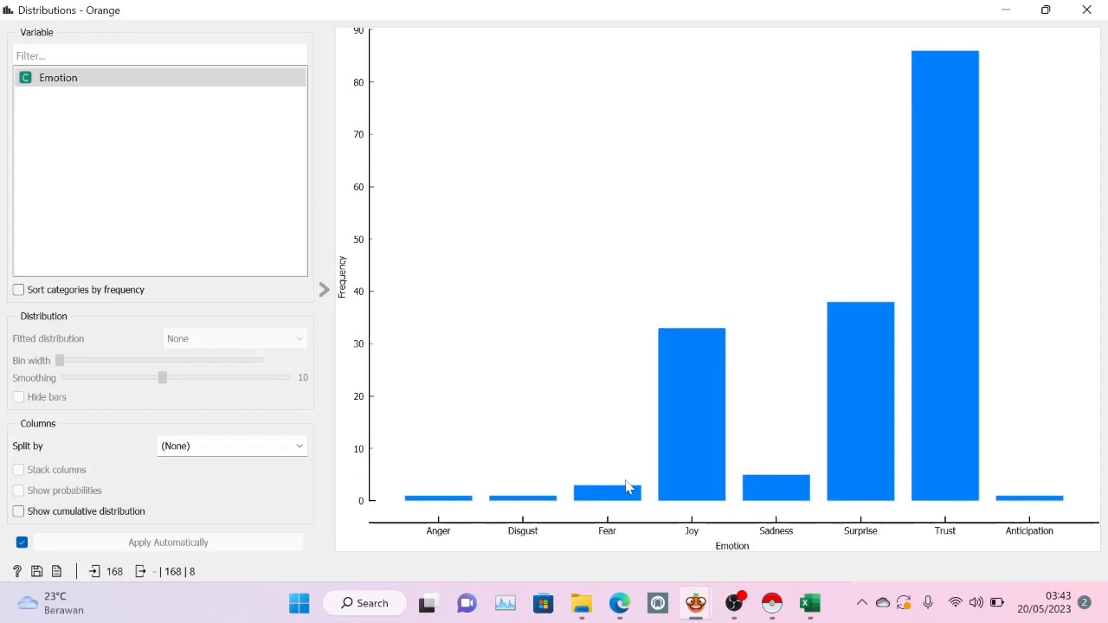
pyautogui.click(1086, 10)
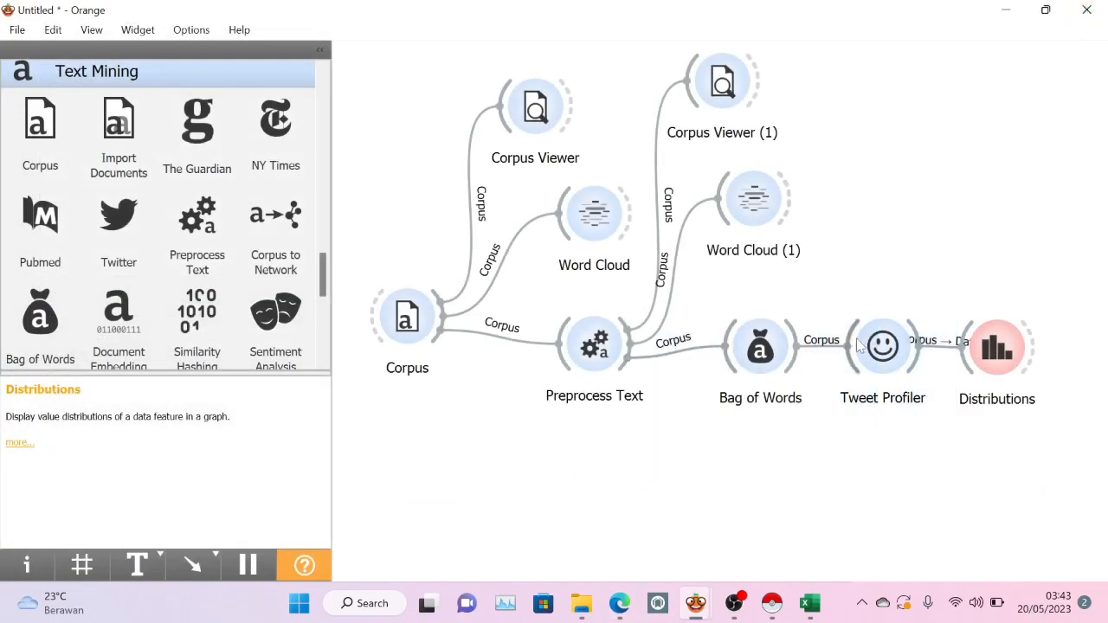
# Step: Set the emotions model in Tweet Profiler back to Ekman (Multi Class) and close its settings
pyautogui.doubleClick(878, 346)
pyautogui.click(567, 252)
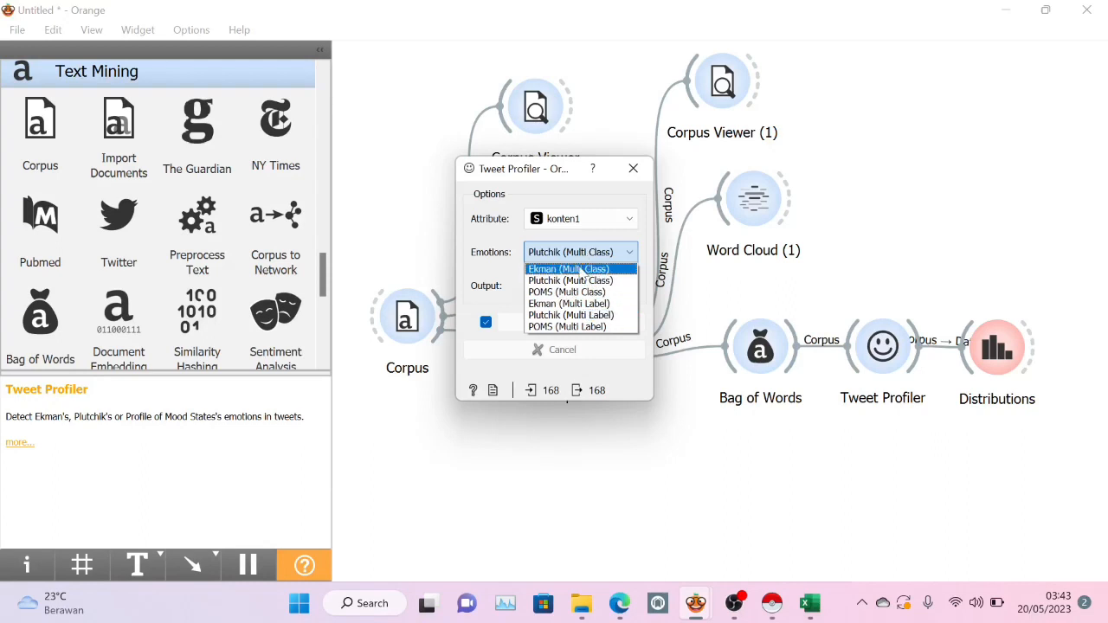
pyautogui.click(579, 271)
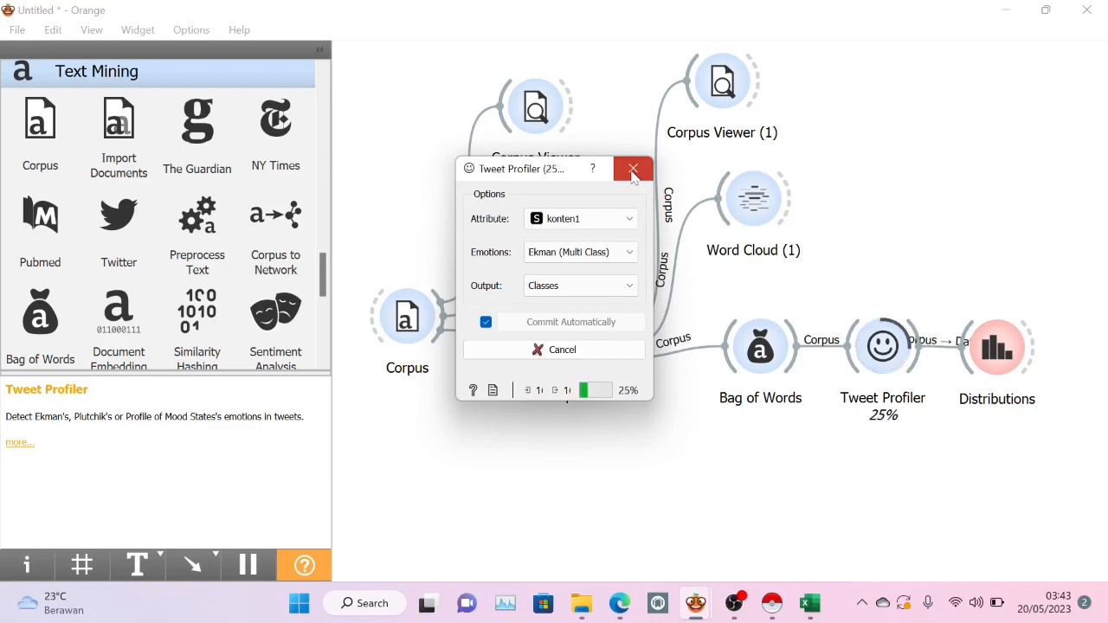
pyautogui.click(633, 171)
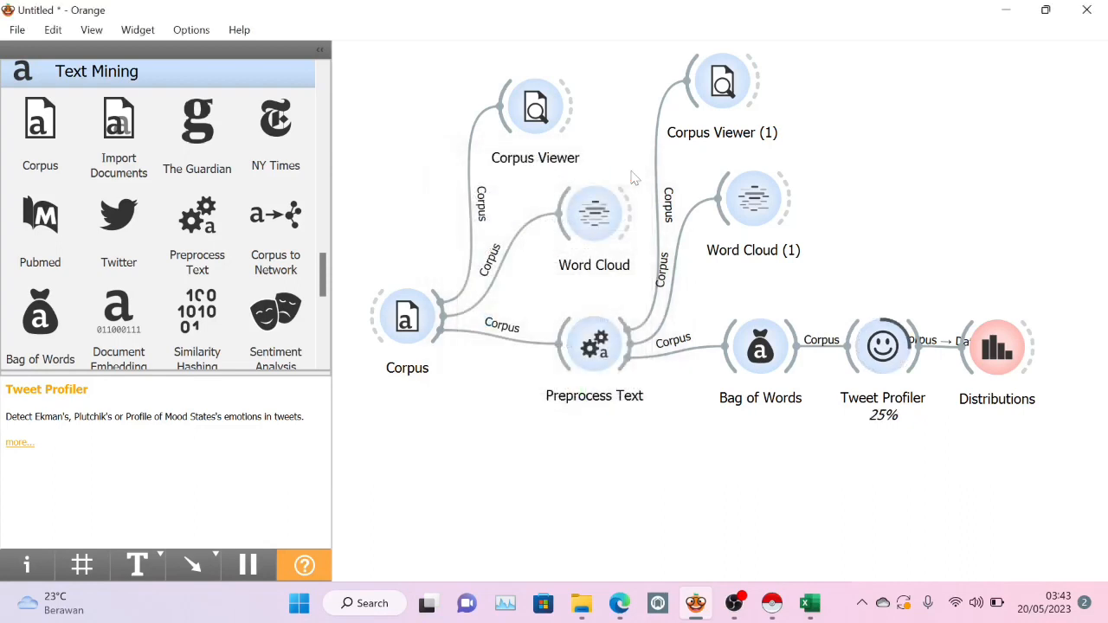
# Step: Switch to the Tweet Profiller presentation in Google Slides and go past the Final Workflow slides to the Short Test slide
pyautogui.click(620, 603)
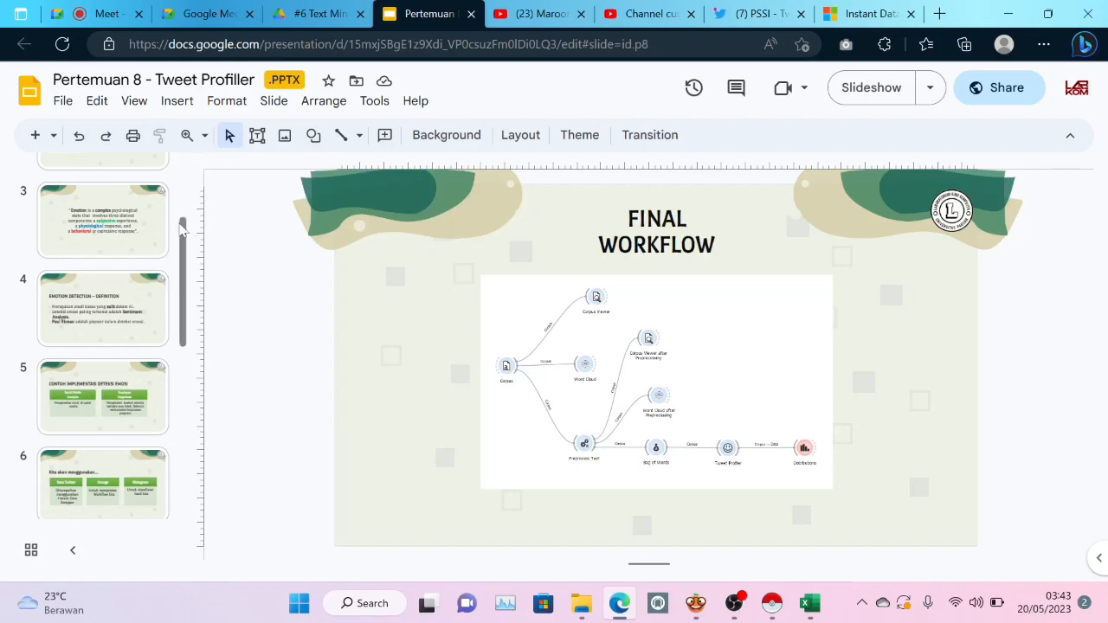
pyautogui.scroll(-4, 97, 412)
pyautogui.scroll(-3, 97, 412)
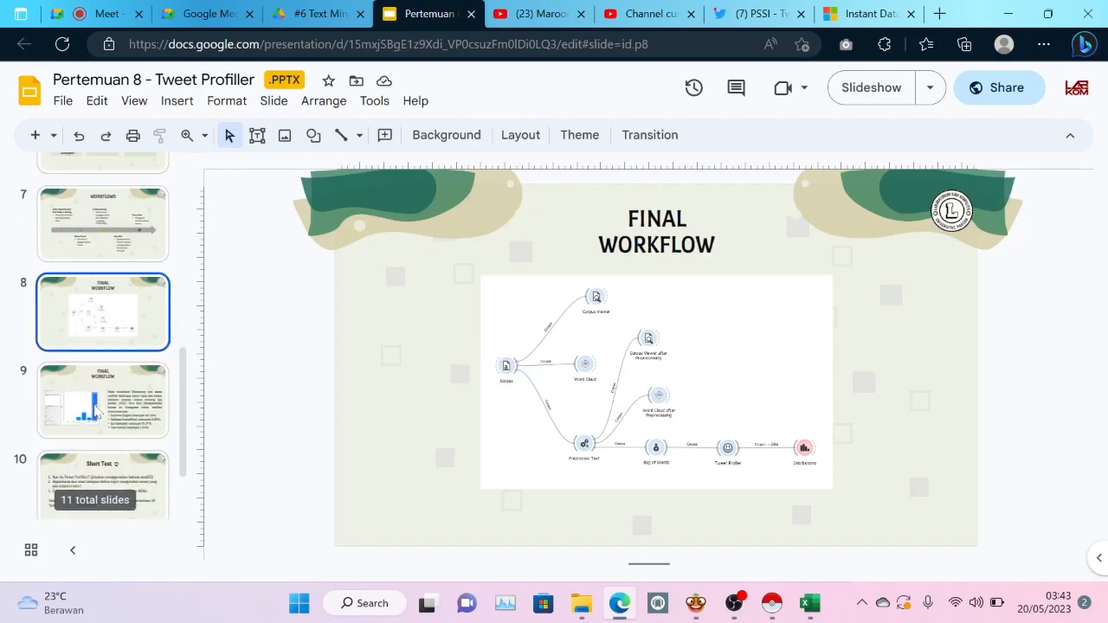
pyautogui.click(101, 401)
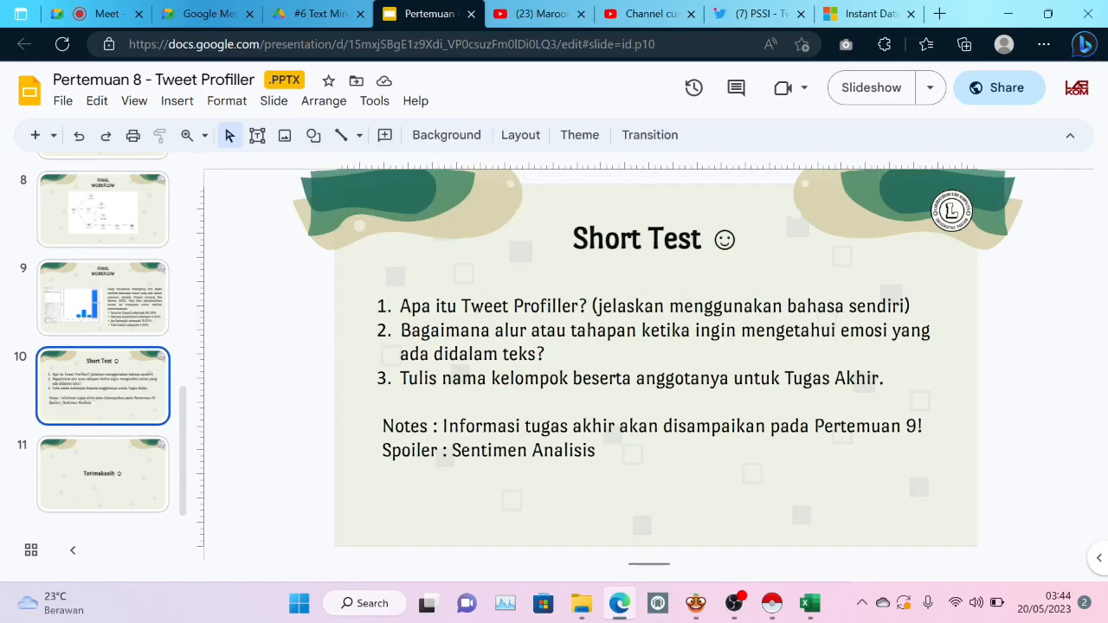
# Step: Start the full-screen slideshow from the Short Test slide
pyautogui.press('F11')
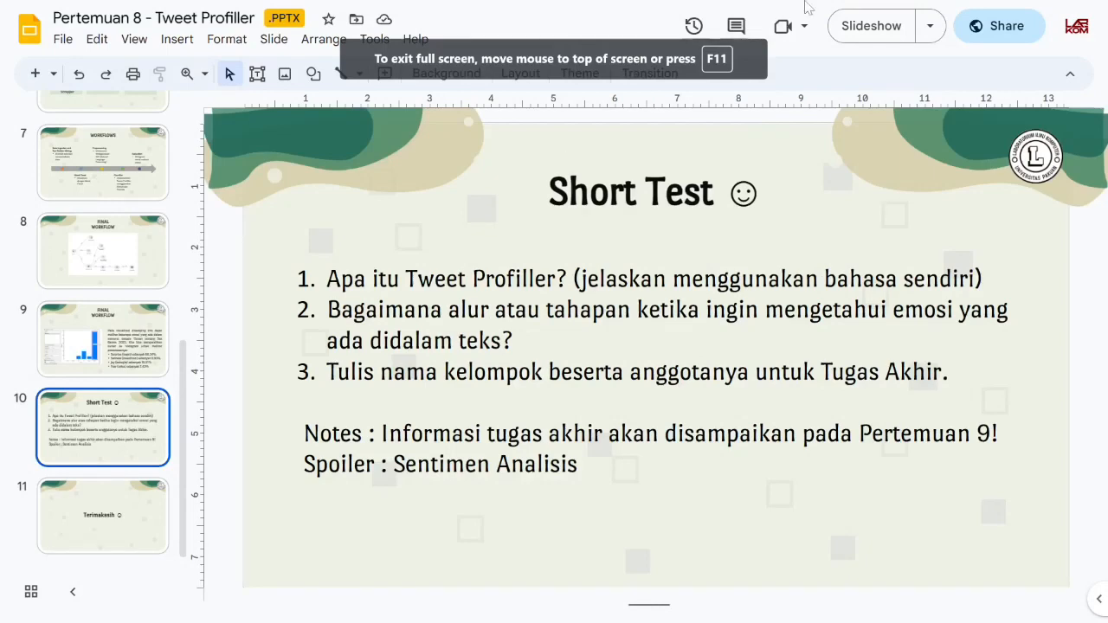
pyautogui.moveTo(805, 7)
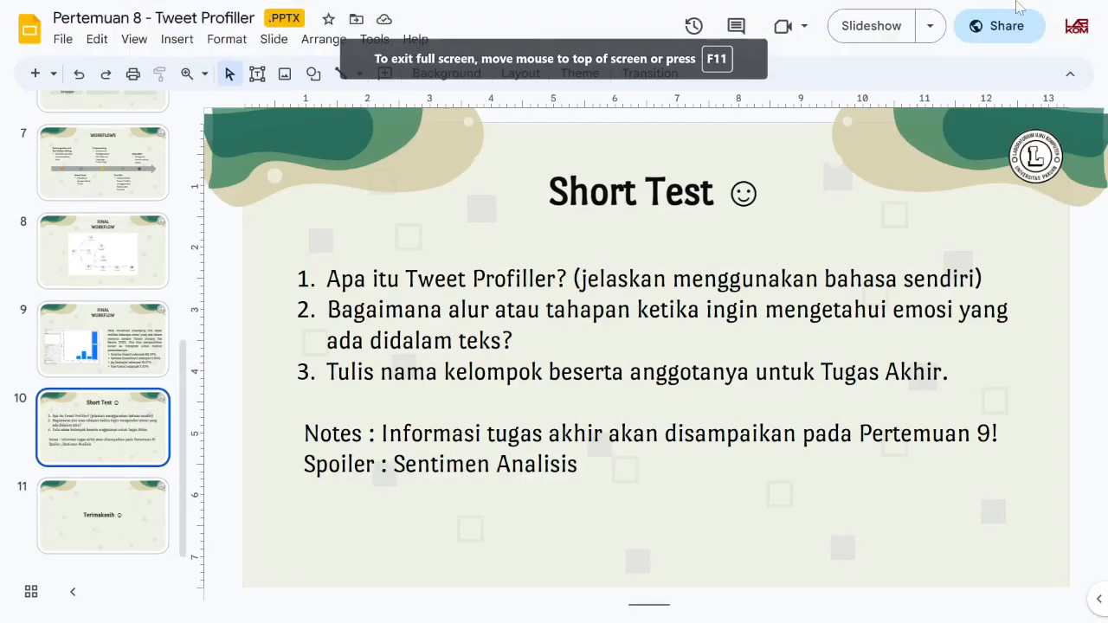
pyautogui.click(871, 26)
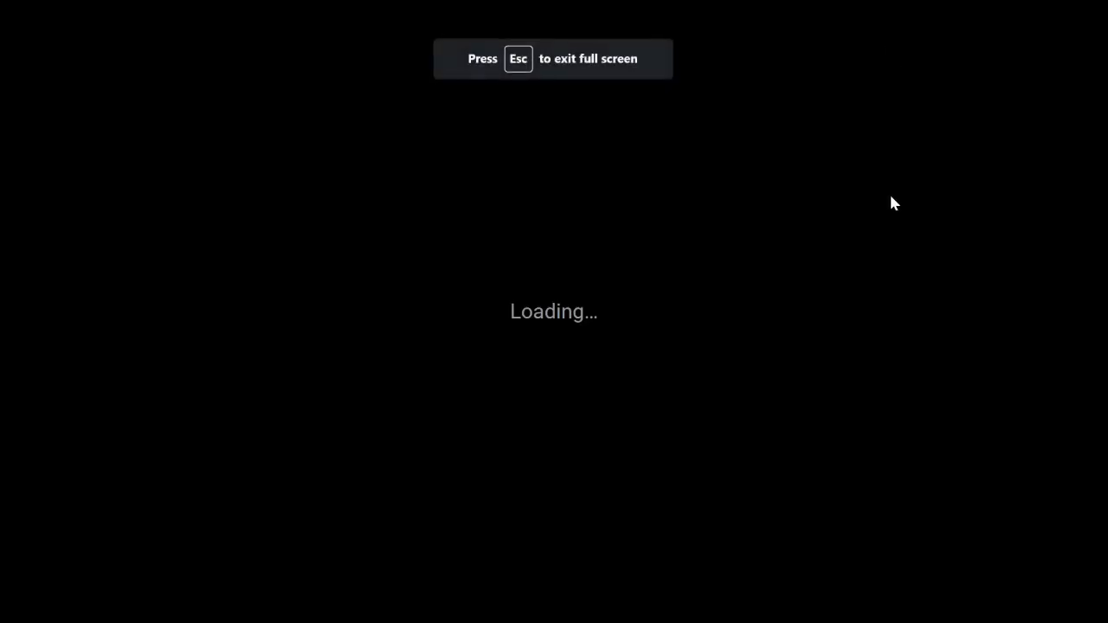